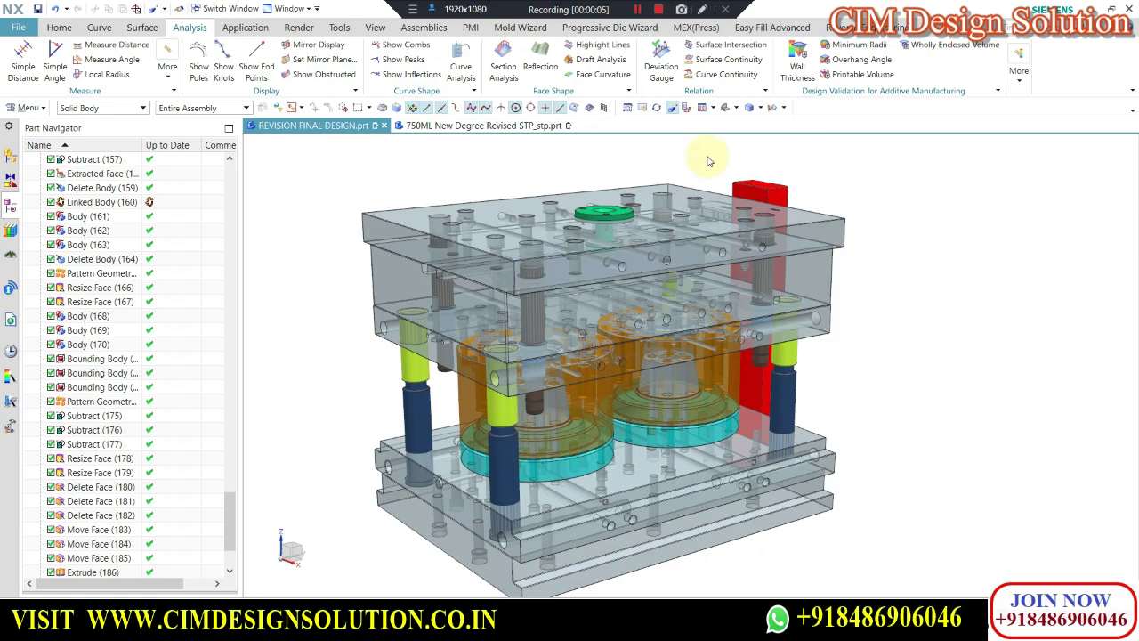
- Bring up the 750ML New Degree Revised STP_stp part and section the container with one plane along the Y orientation
{"action": "middle_click_drag", "start_coordinate": [709, 161], "coordinate": [599, 232]}
{"action": "scroll", "coordinate": [599, 233], "scroll_direction": "up", "scroll_amount": 2}
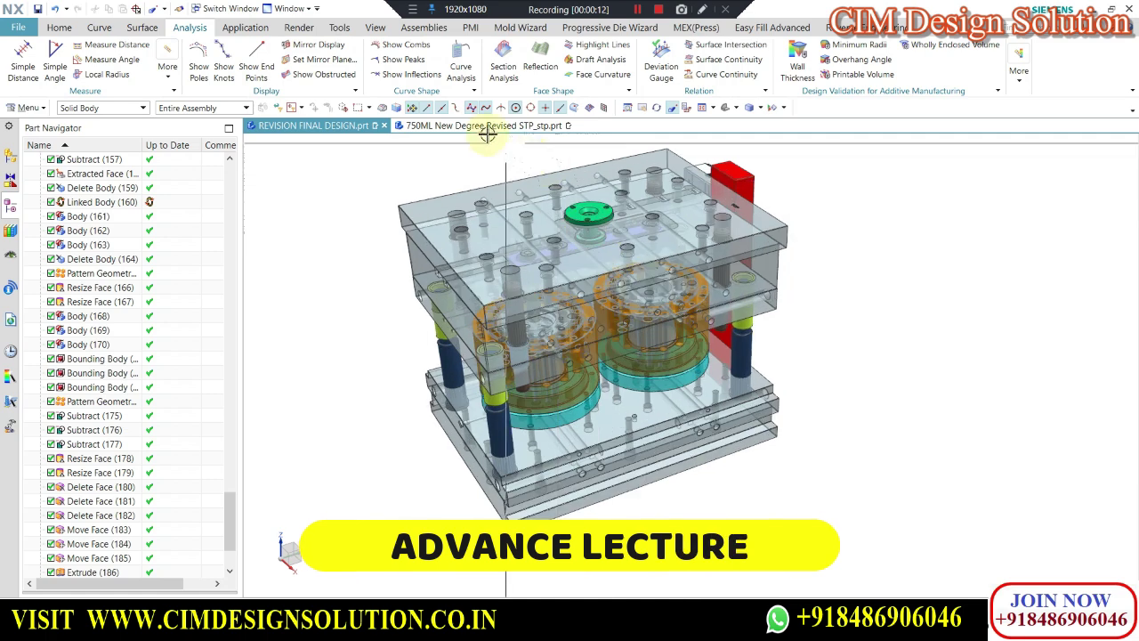
{"action": "left_click", "coordinate": [483, 126]}
{"action": "middle_click_drag", "start_coordinate": [561, 183], "coordinate": [669, 266]}
{"action": "key", "text": "ctrl+h"}
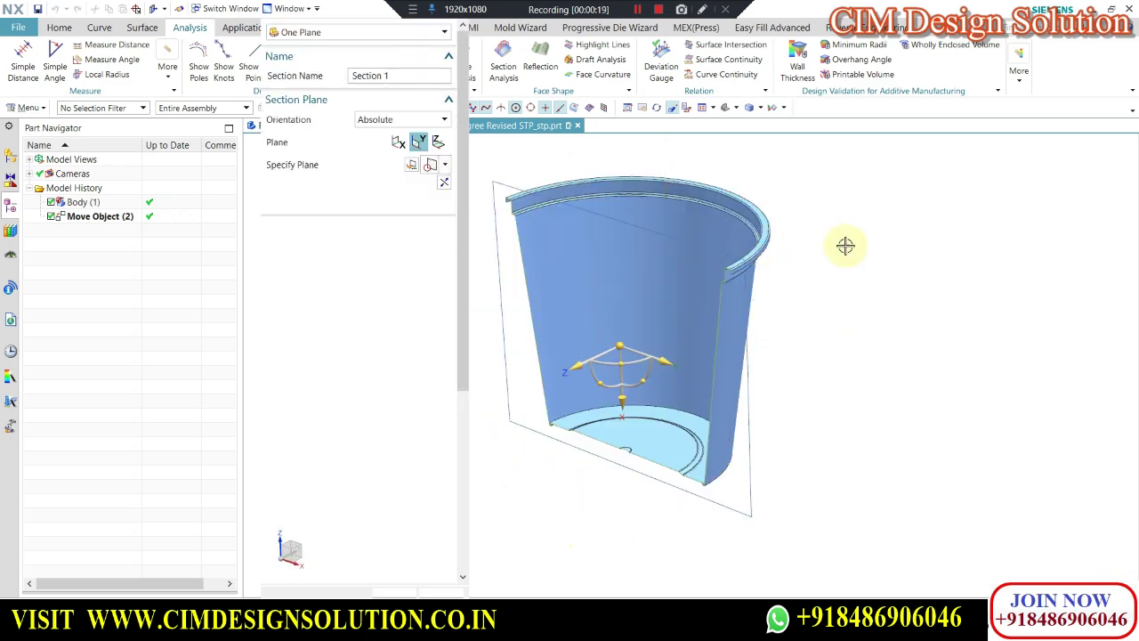
{"action": "left_click", "coordinate": [416, 589]}
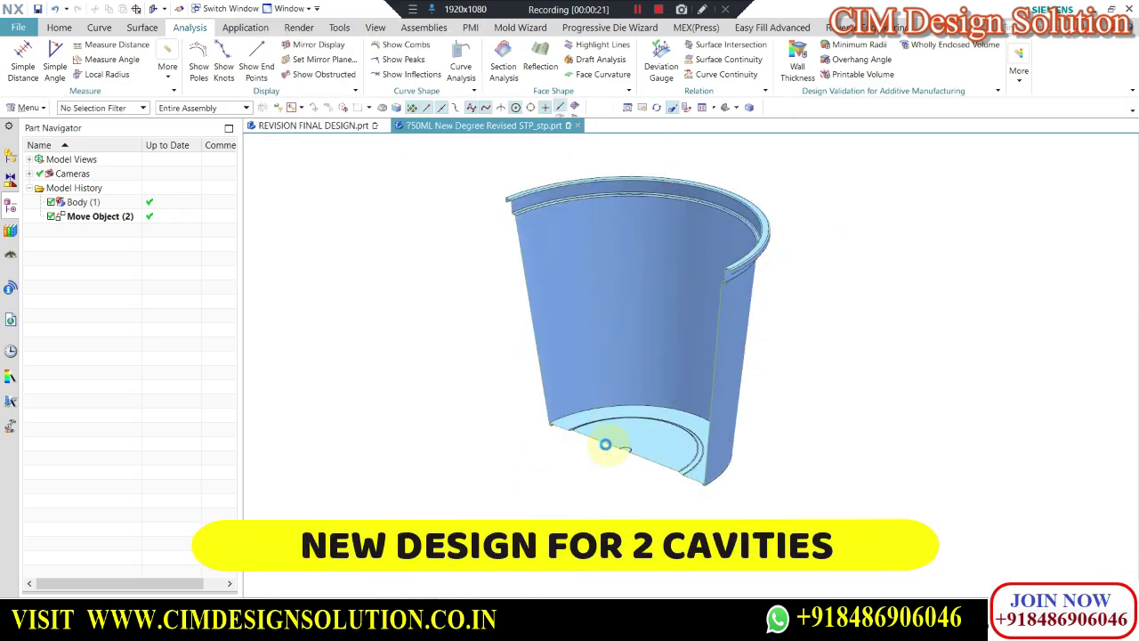
- Measure the projected distance between the inner and outer faces of the container's base to check its thickness
{"action": "scroll", "coordinate": [611, 441], "scroll_direction": "up", "scroll_amount": 5}
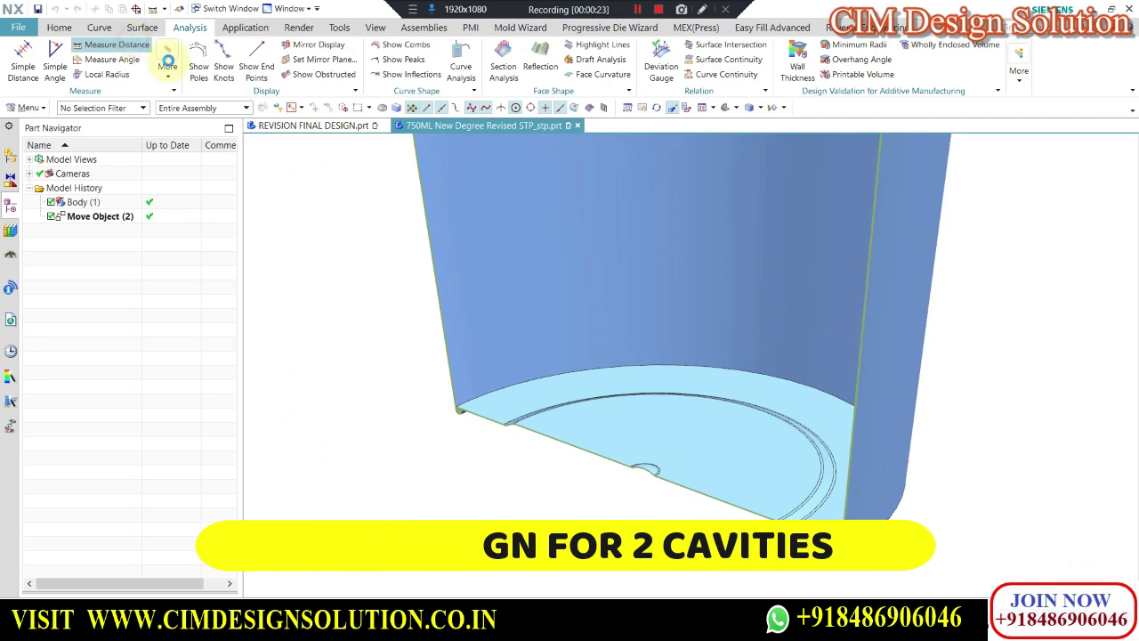
{"action": "left_click", "coordinate": [623, 422]}
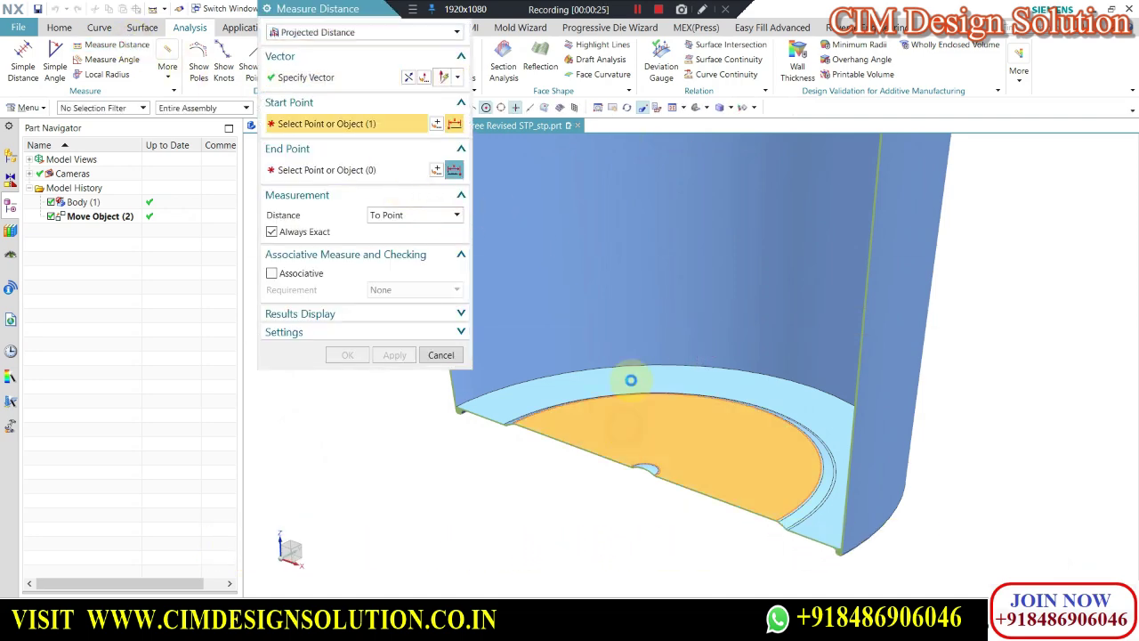
{"action": "left_click", "coordinate": [630, 380]}
{"action": "middle_click_drag", "start_coordinate": [661, 289], "coordinate": [643, 351]}
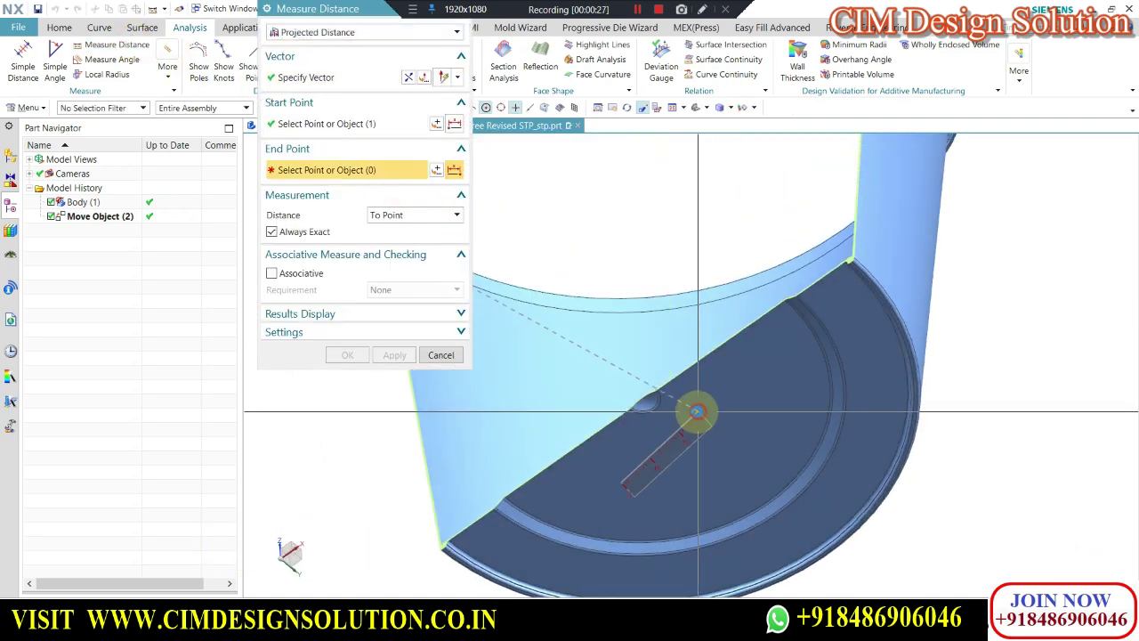
{"action": "left_click", "coordinate": [813, 437]}
{"action": "scroll", "coordinate": [670, 503], "scroll_direction": "up", "scroll_amount": 3}
{"action": "scroll", "coordinate": [669, 503], "scroll_direction": "up", "scroll_amount": 3}
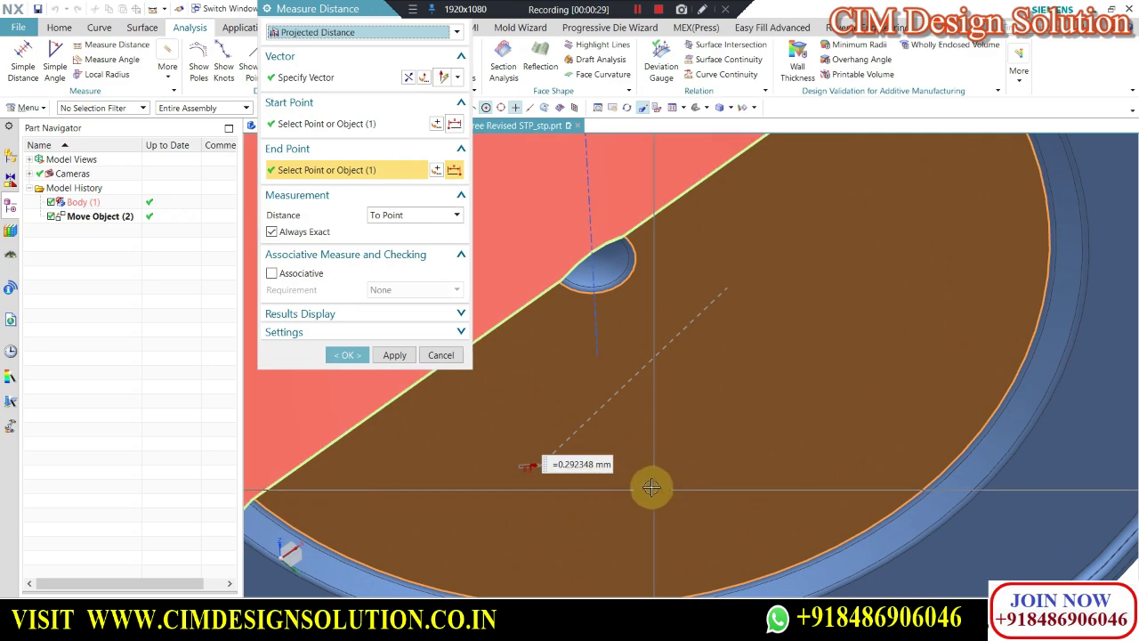
{"action": "scroll", "coordinate": [631, 419], "scroll_direction": "down", "scroll_amount": 5}
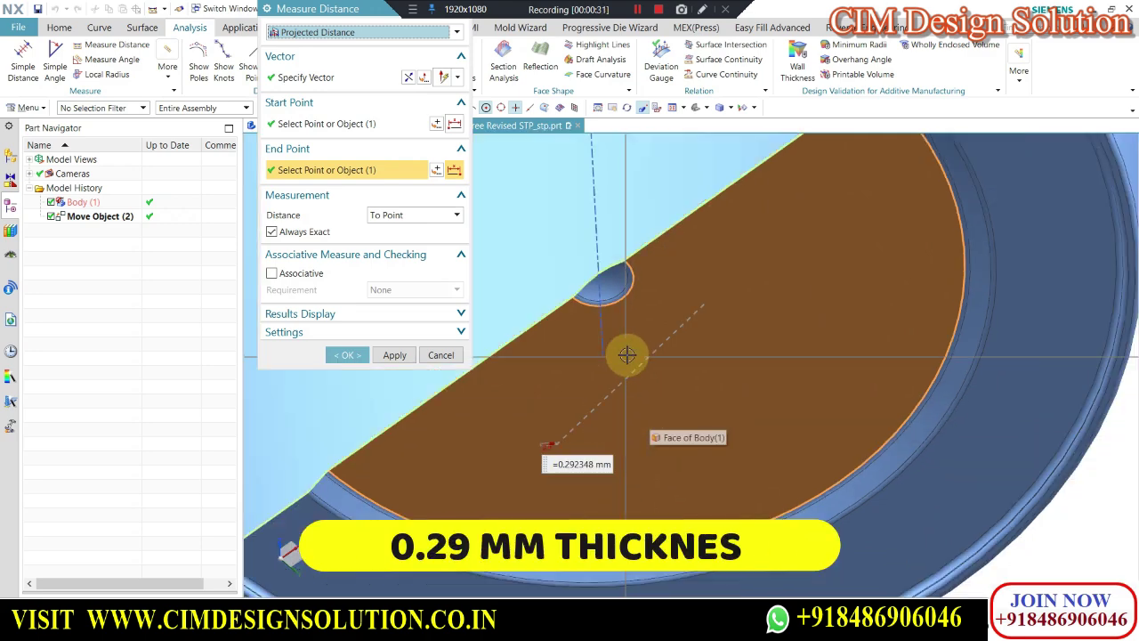
{"action": "left_click", "coordinate": [440, 355]}
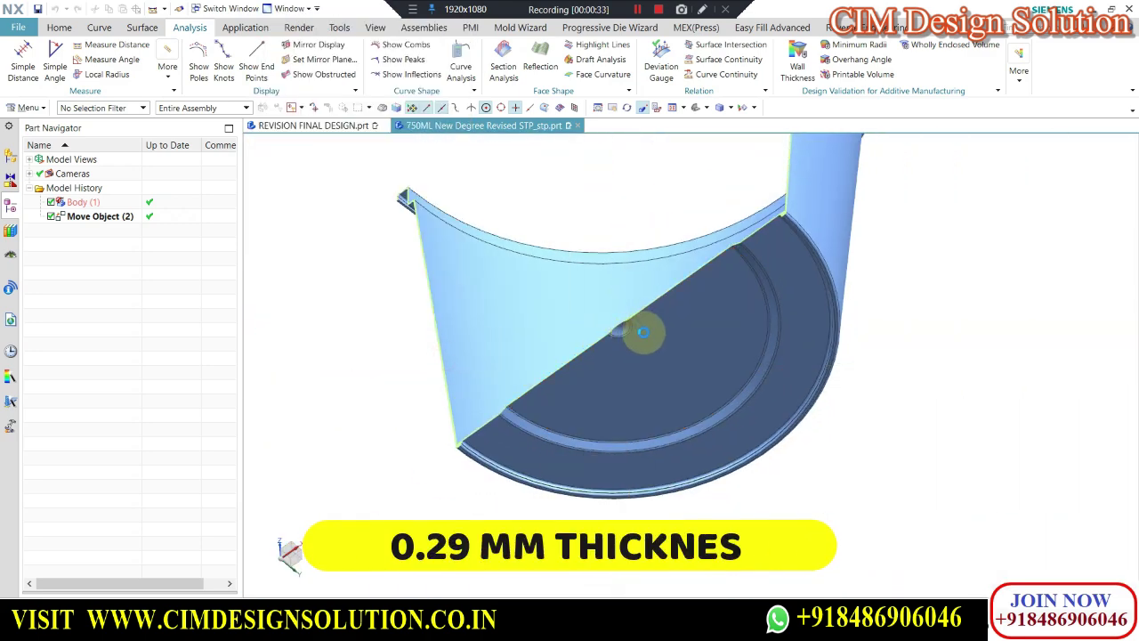
- Inspect the sectioned container's wall and rim, and return to the REVISION FINAL DESIGN mold assembly
{"action": "middle_click_drag", "start_coordinate": [642, 331], "coordinate": [739, 326]}
{"action": "left_click", "coordinate": [599, 266]}
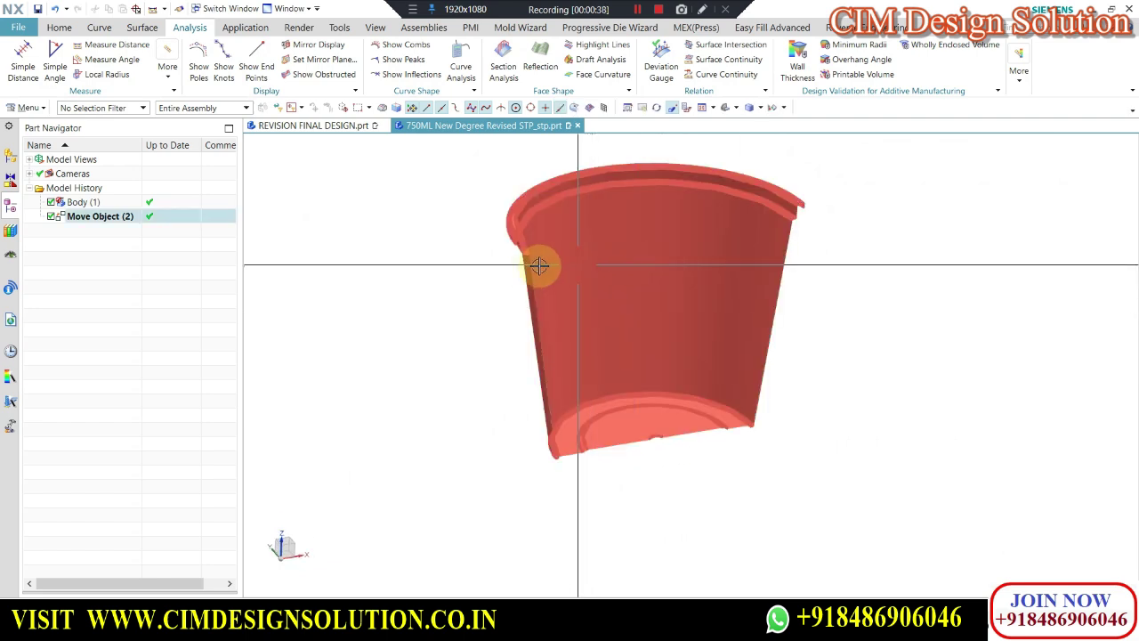
{"action": "scroll", "coordinate": [549, 275], "scroll_direction": "down", "scroll_amount": 2}
{"action": "scroll", "coordinate": [659, 286], "scroll_direction": "up", "scroll_amount": 2}
{"action": "middle_click_drag", "start_coordinate": [660, 285], "coordinate": [688, 257]}
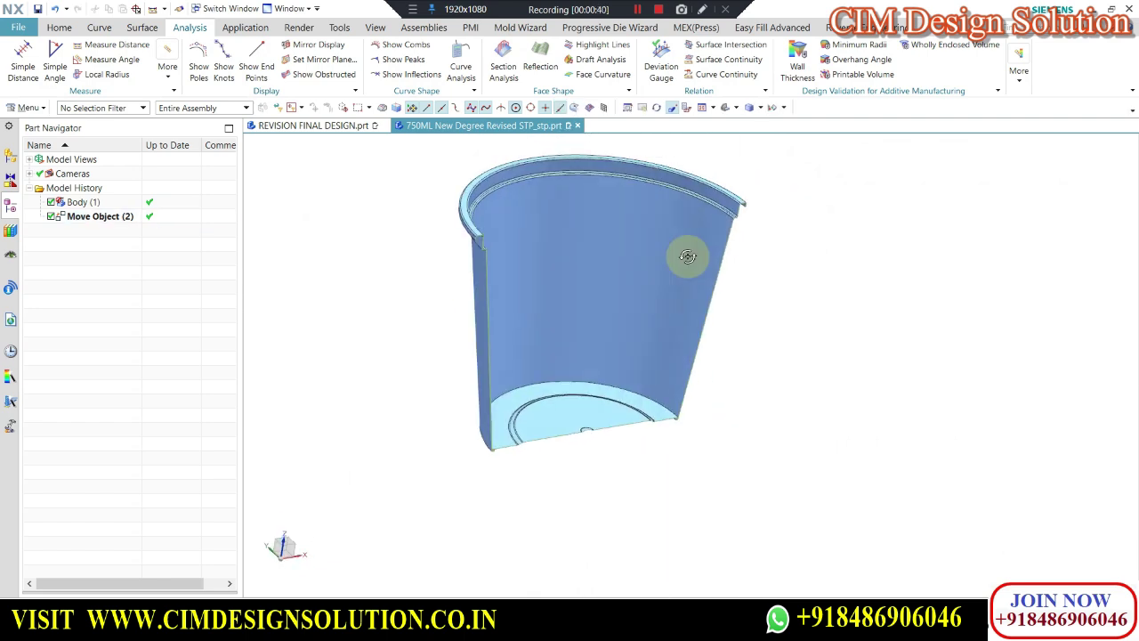
{"action": "left_click", "coordinate": [303, 125]}
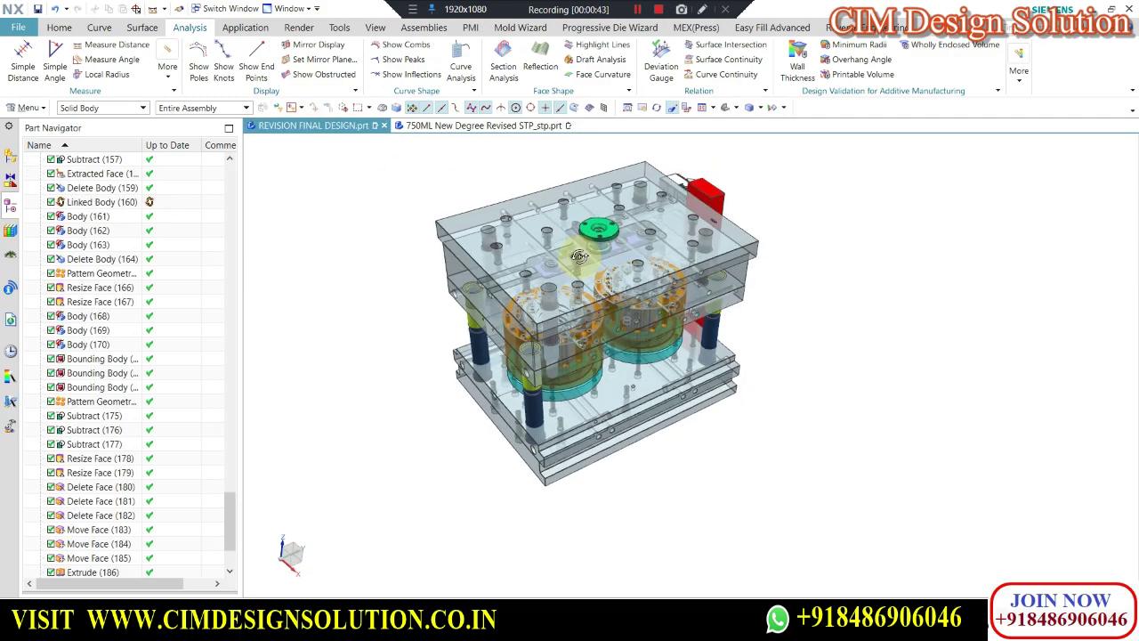
{"action": "middle_click_drag", "start_coordinate": [579, 249], "coordinate": [624, 258]}
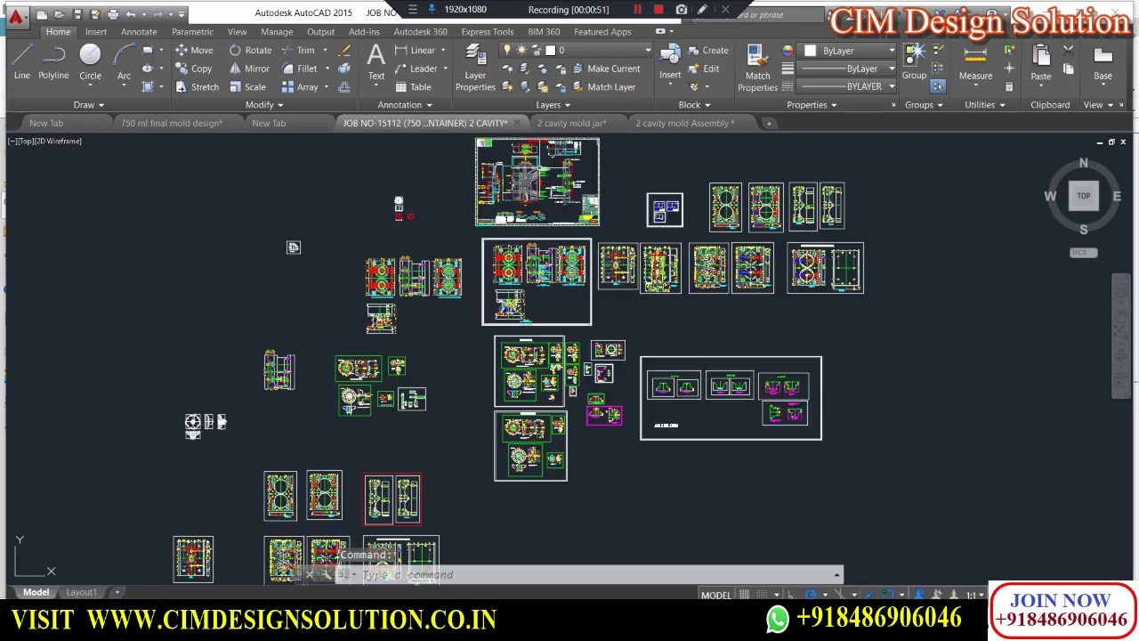
- Examine the hot-runner manifold sheet and the assembly plan and section views in the 750 ml container 2-cavity drawing
{"action": "scroll", "coordinate": [526, 155], "scroll_direction": "up", "scroll_amount": 5}
{"action": "scroll", "coordinate": [606, 283], "scroll_direction": "down", "scroll_amount": 3}
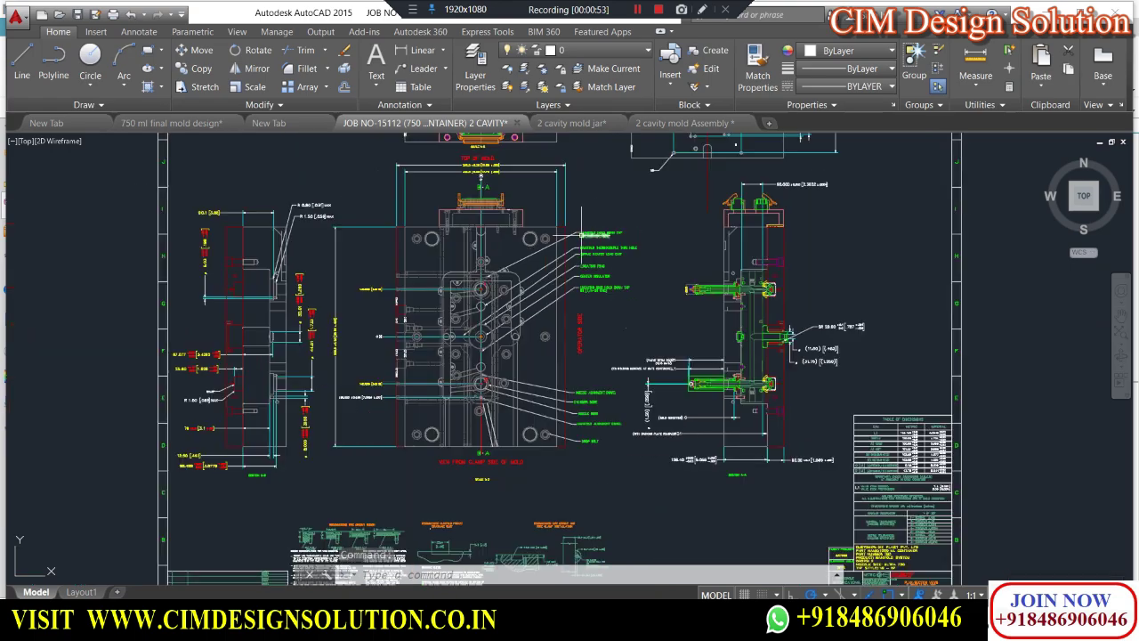
{"action": "scroll", "coordinate": [647, 350], "scroll_direction": "down", "scroll_amount": 1}
{"action": "scroll", "coordinate": [587, 237], "scroll_direction": "up", "scroll_amount": 1}
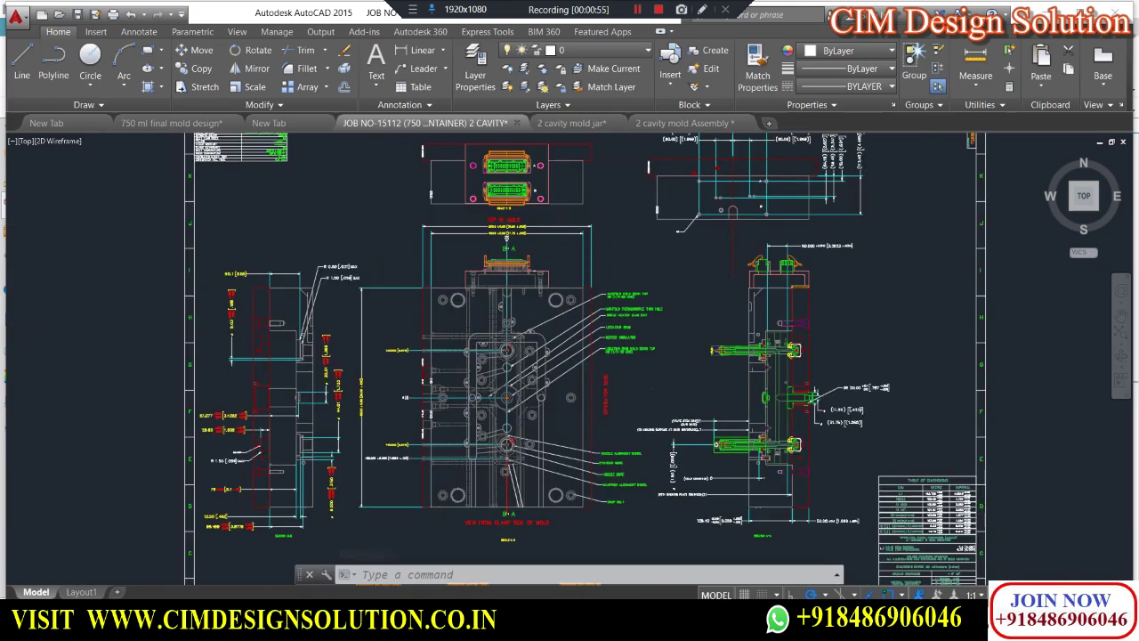
{"action": "scroll", "coordinate": [550, 239], "scroll_direction": "down", "scroll_amount": 4}
{"action": "scroll", "coordinate": [349, 439], "scroll_direction": "up", "scroll_amount": 4}
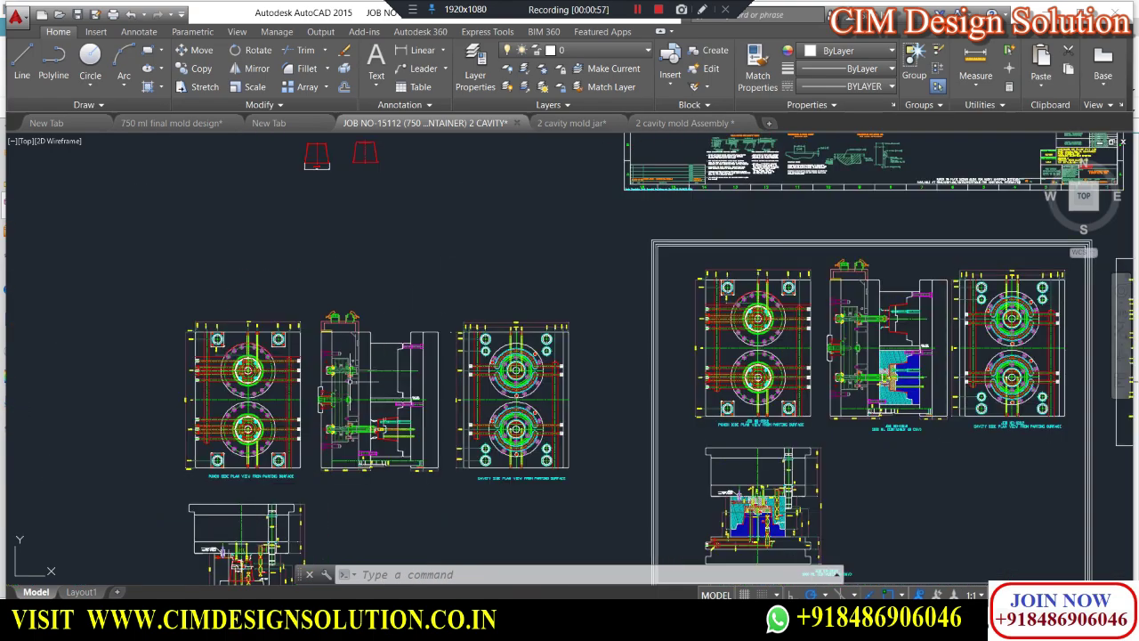
{"action": "scroll", "coordinate": [349, 439], "scroll_direction": "down", "scroll_amount": 6}
{"action": "scroll", "coordinate": [505, 334], "scroll_direction": "up", "scroll_amount": 5}
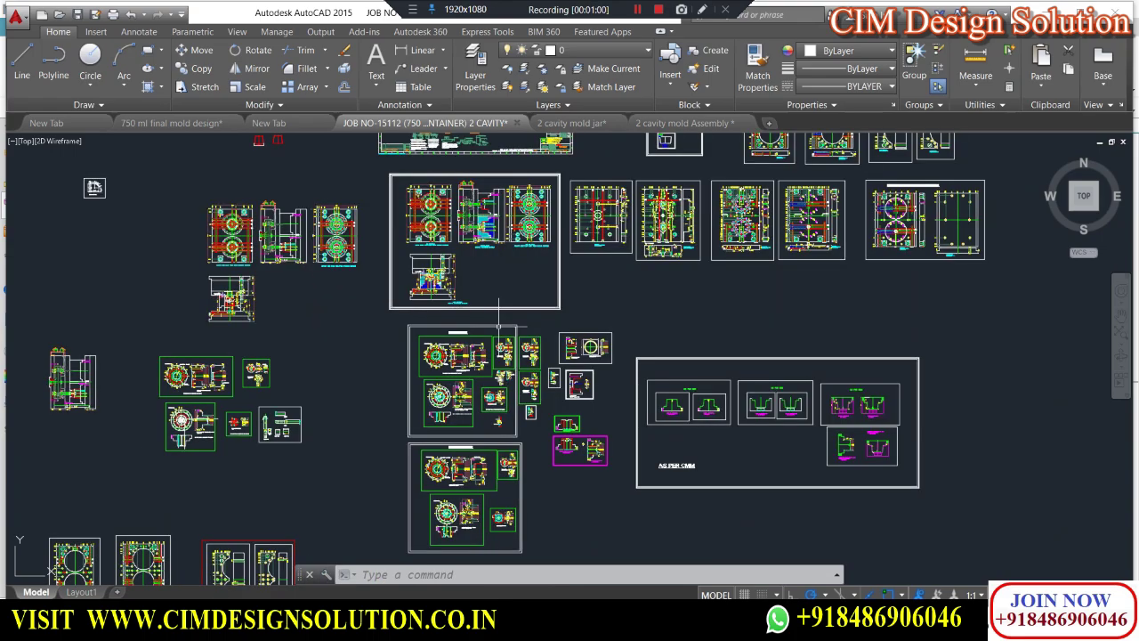
{"action": "scroll", "coordinate": [475, 180], "scroll_direction": "up", "scroll_amount": 2}
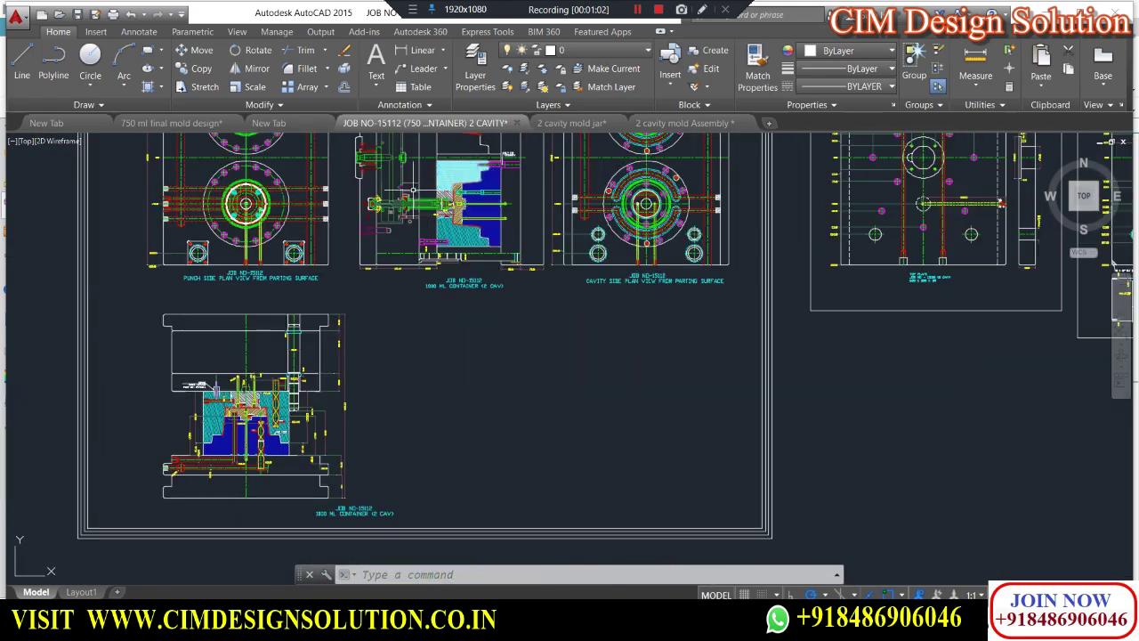
{"action": "scroll", "coordinate": [452, 176], "scroll_direction": "up", "scroll_amount": 2}
{"action": "scroll", "coordinate": [590, 284], "scroll_direction": "down", "scroll_amount": 7}
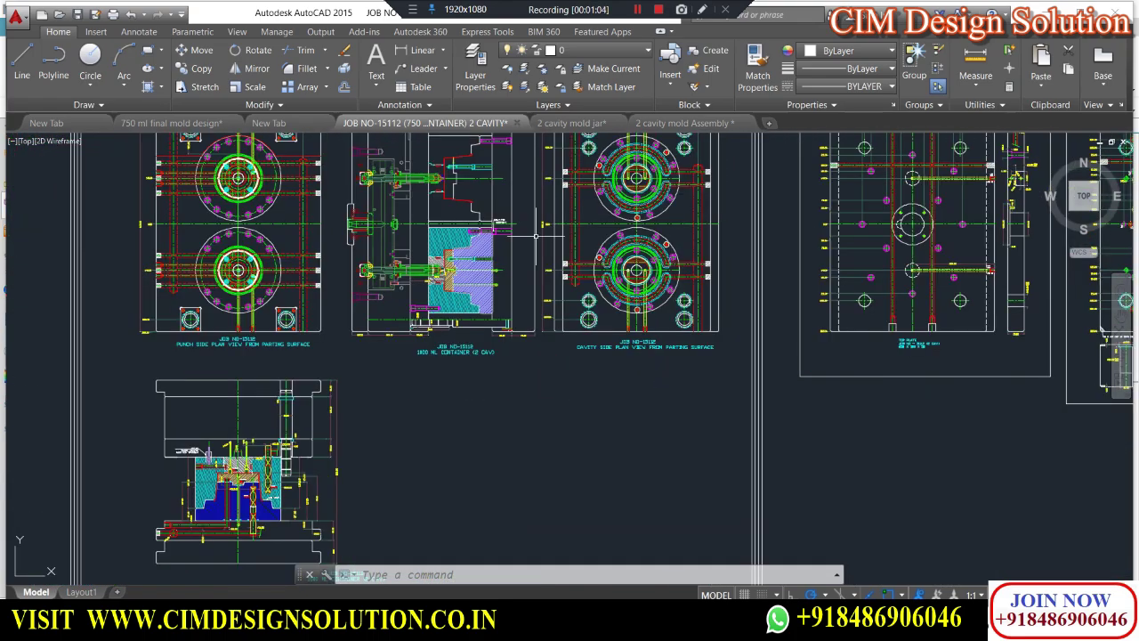
{"action": "scroll", "coordinate": [538, 481], "scroll_direction": "up", "scroll_amount": 4}
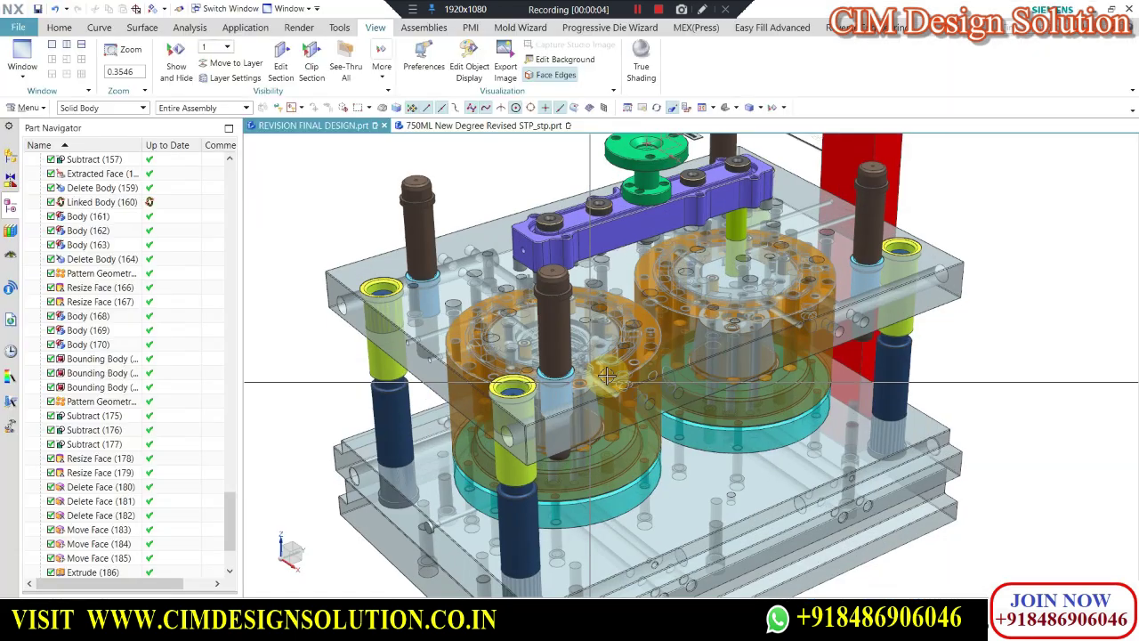
- Examine the two cavity inserts, guide pillars and purple manifold in the partly exposed 3D mold assembly
{"action": "scroll", "coordinate": [643, 318], "scroll_direction": "up", "scroll_amount": 3}
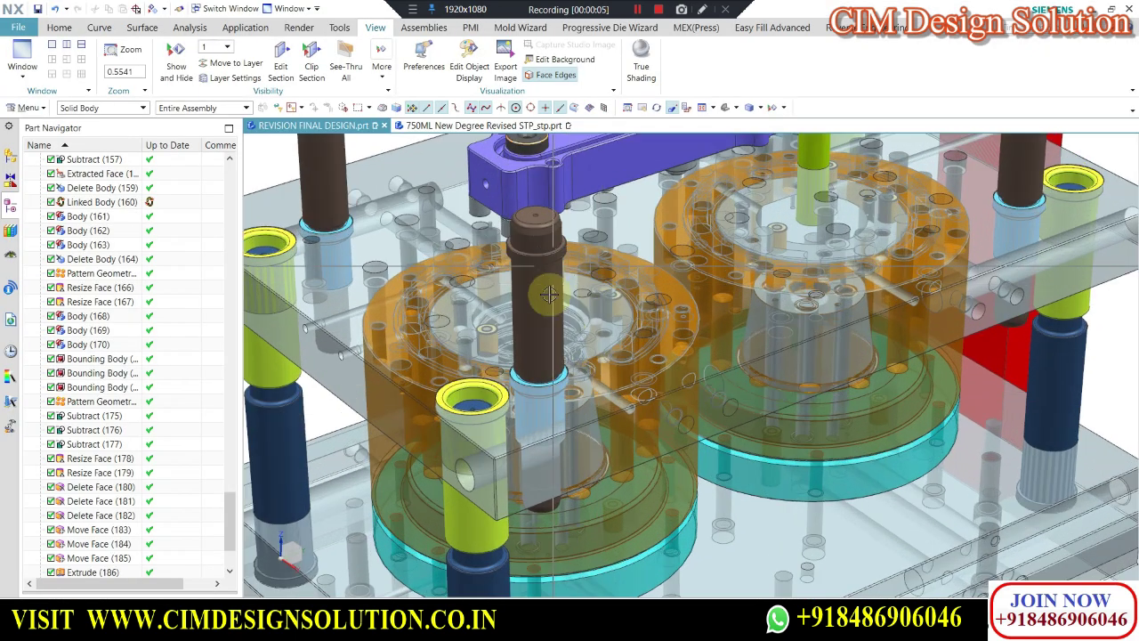
{"action": "scroll", "coordinate": [644, 318], "scroll_direction": "down", "scroll_amount": 3}
{"action": "scroll", "coordinate": [643, 317], "scroll_direction": "up", "scroll_amount": 1}
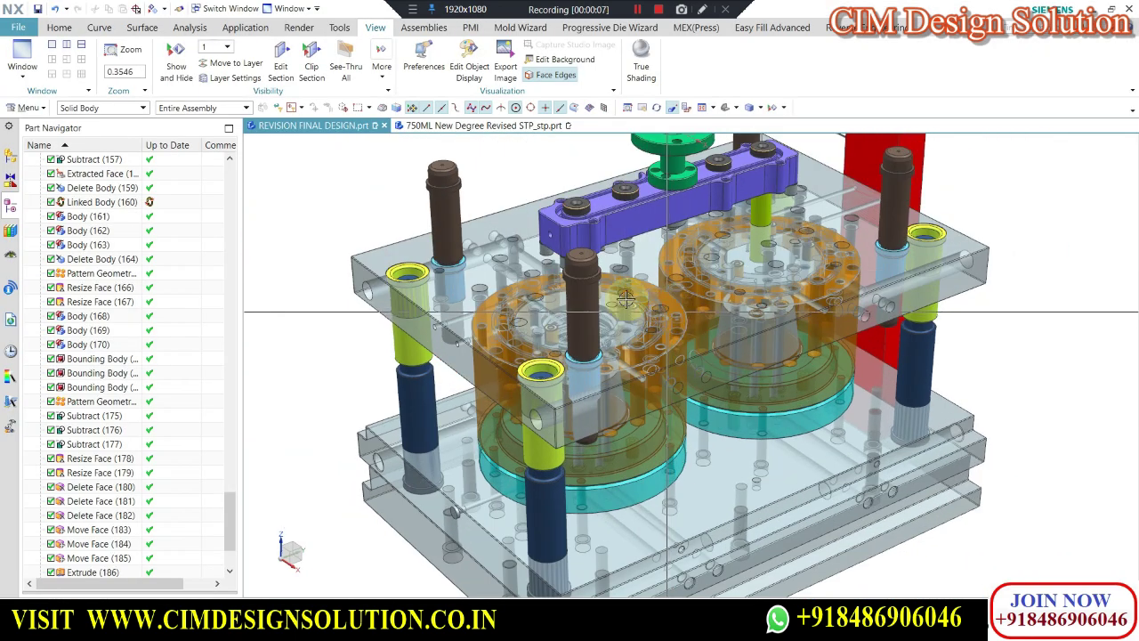
{"action": "scroll", "coordinate": [649, 285], "scroll_direction": "up", "scroll_amount": 1}
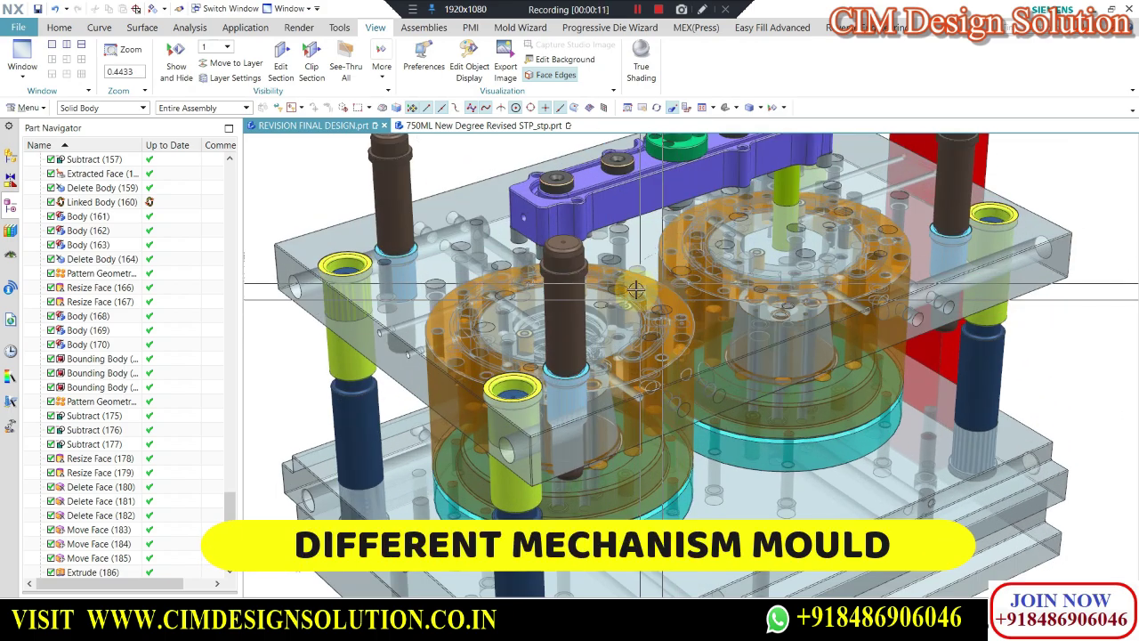
{"action": "scroll", "coordinate": [670, 269], "scroll_direction": "up", "scroll_amount": 1}
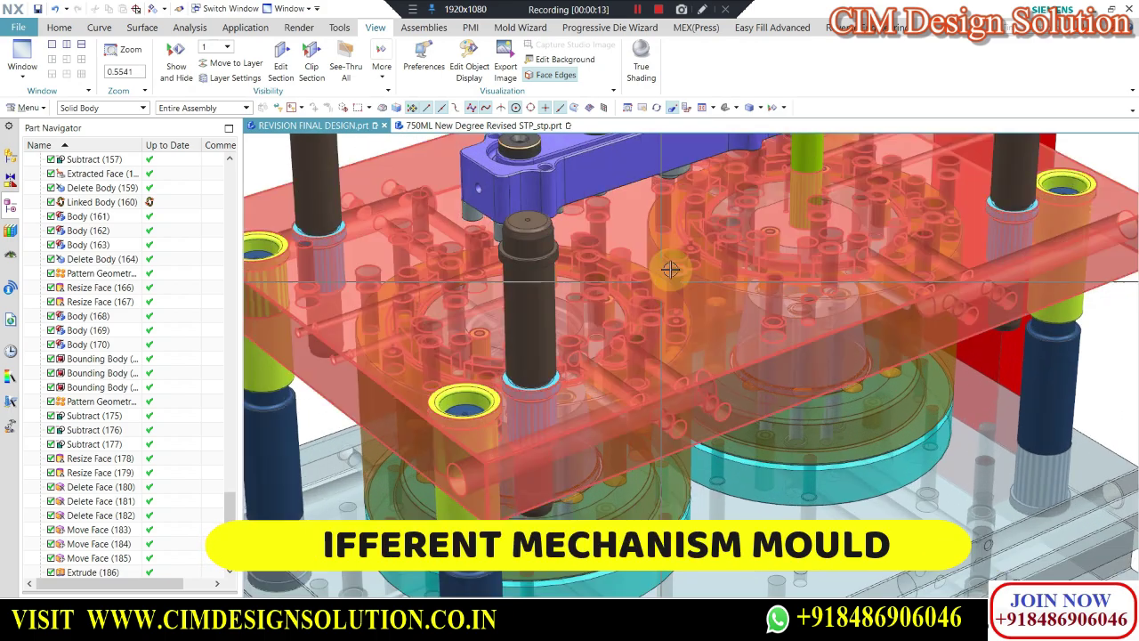
{"action": "scroll", "coordinate": [670, 269], "scroll_direction": "down", "scroll_amount": 2}
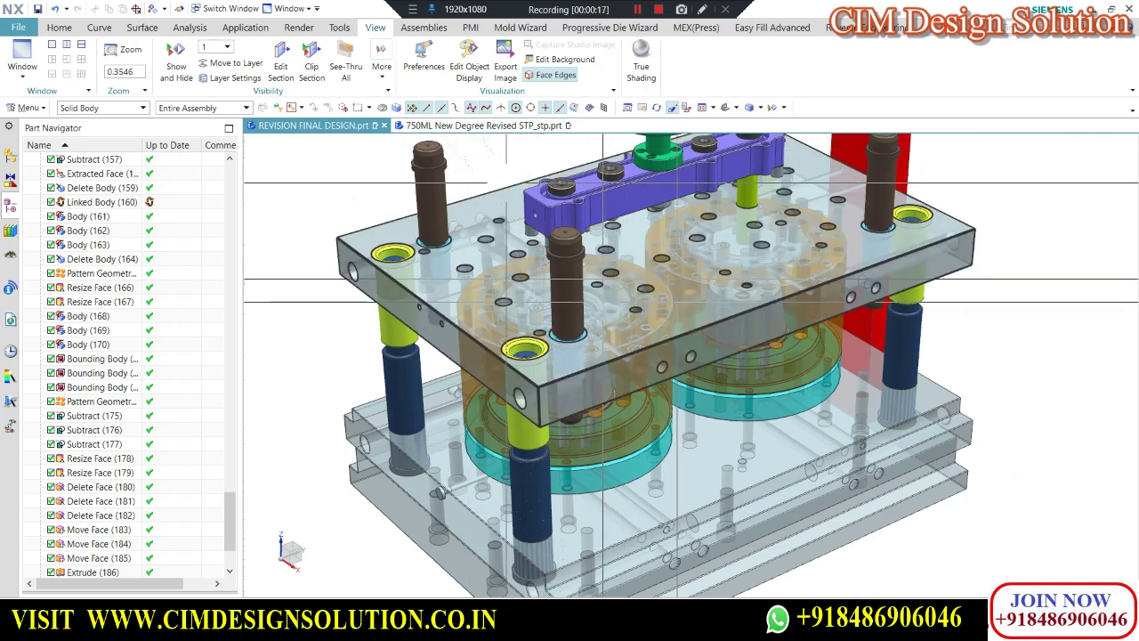
- Switch to AutoCAD and review the overall layout of assembly, plate and insert sheets in the 2-cavity container drawing
{"action": "mouse_move", "coordinate": [583, 587]}
{"action": "left_click", "coordinate": [527, 589]}
{"action": "scroll", "coordinate": [548, 385], "scroll_direction": "down", "scroll_amount": 5}
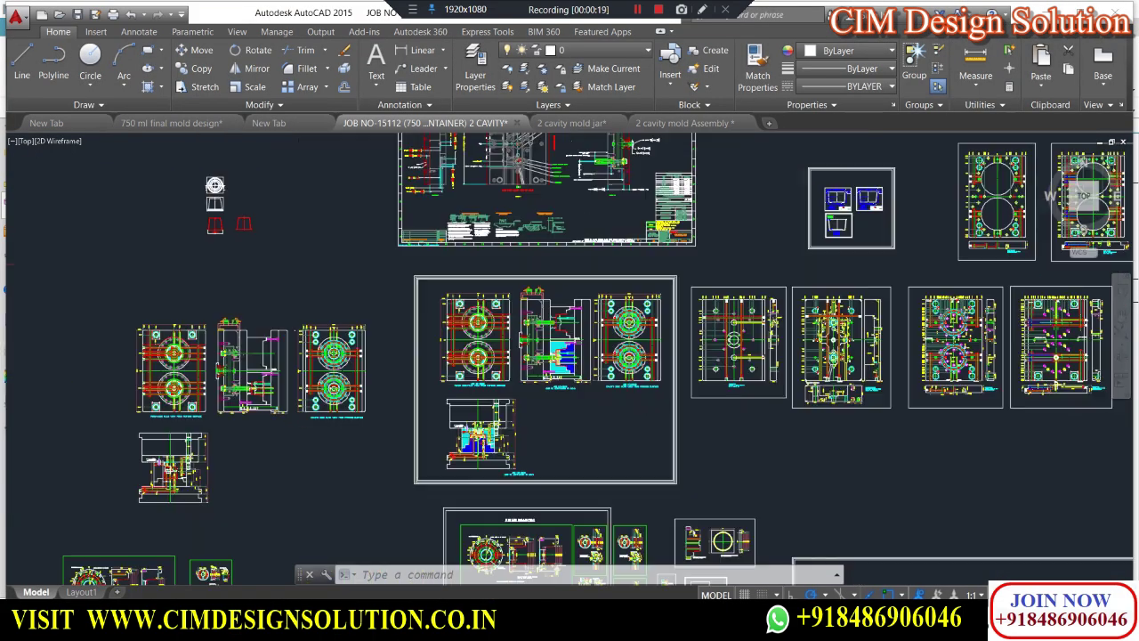
{"action": "scroll", "coordinate": [585, 294], "scroll_direction": "up", "scroll_amount": 1}
{"action": "scroll", "coordinate": [625, 388], "scroll_direction": "down", "scroll_amount": 1}
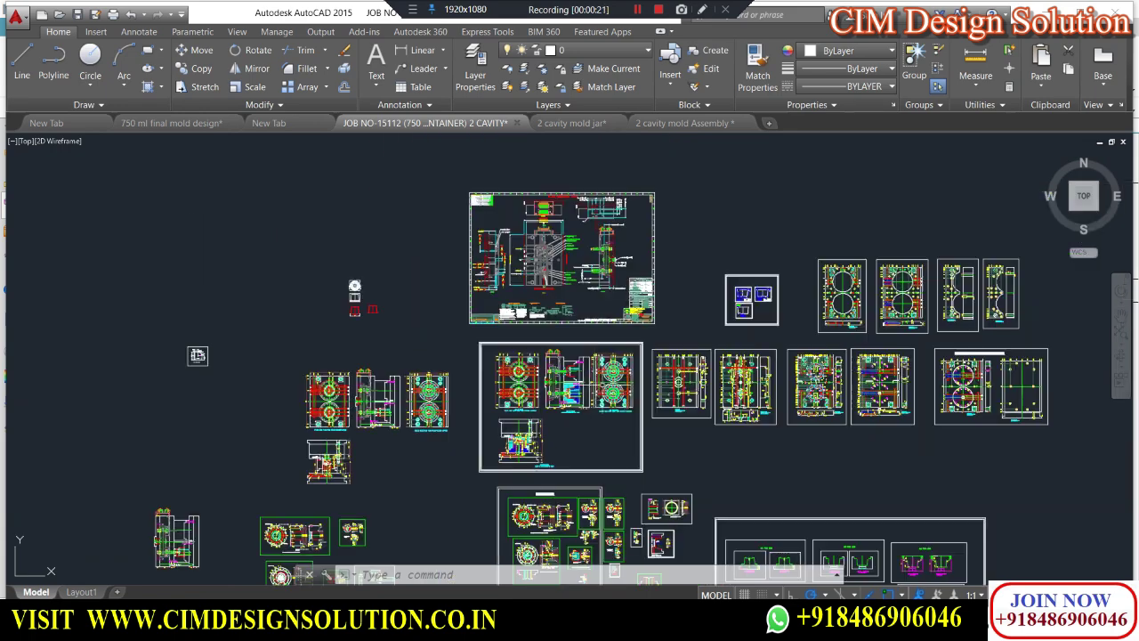
{"action": "scroll", "coordinate": [757, 378], "scroll_direction": "up", "scroll_amount": 1}
{"action": "scroll", "coordinate": [606, 341], "scroll_direction": "down", "scroll_amount": 1}
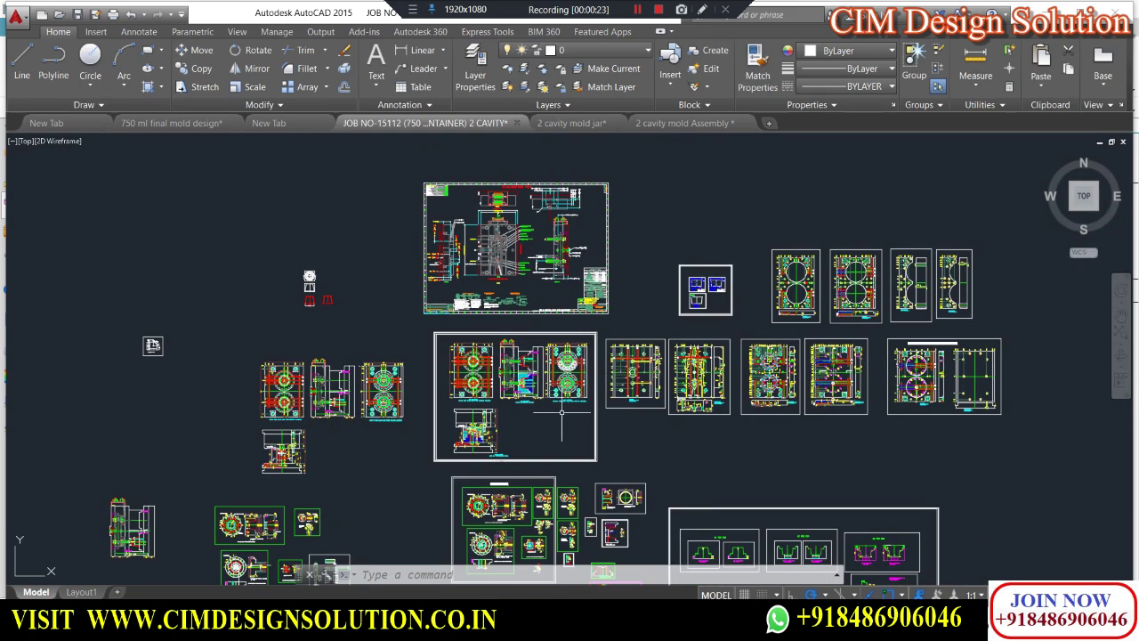
{"action": "scroll", "coordinate": [676, 383], "scroll_direction": "up", "scroll_amount": 3}
{"action": "scroll", "coordinate": [623, 356], "scroll_direction": "down", "scroll_amount": 3}
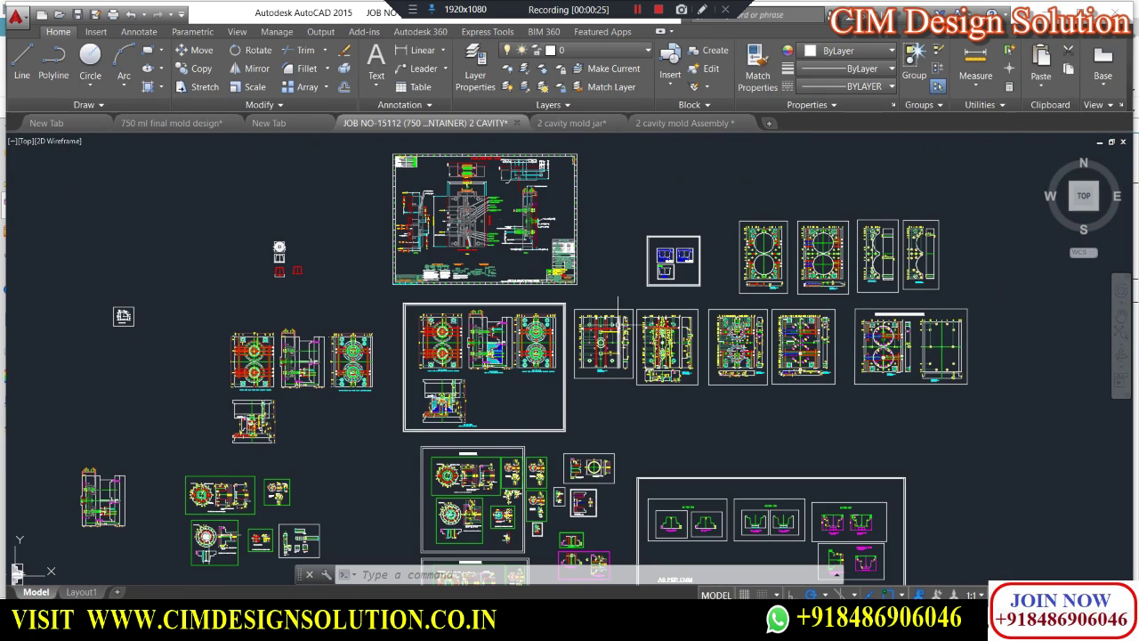
{"action": "scroll", "coordinate": [561, 334], "scroll_direction": "up", "scroll_amount": 2}
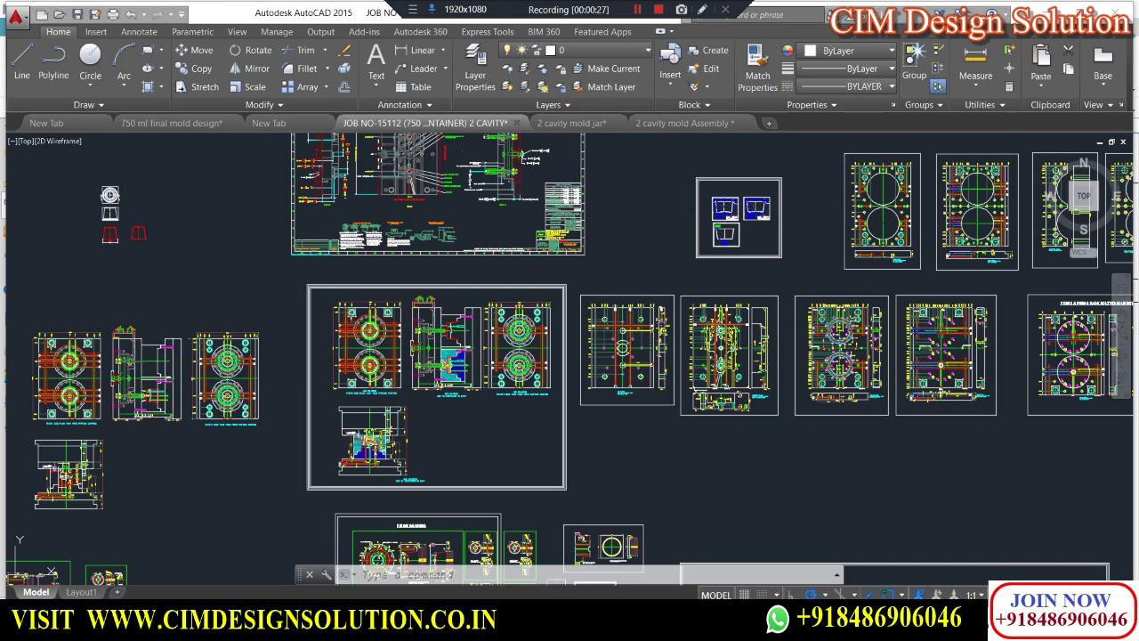
{"action": "scroll", "coordinate": [590, 340], "scroll_direction": "down", "scroll_amount": 2}
{"action": "scroll", "coordinate": [595, 319], "scroll_direction": "up", "scroll_amount": 2}
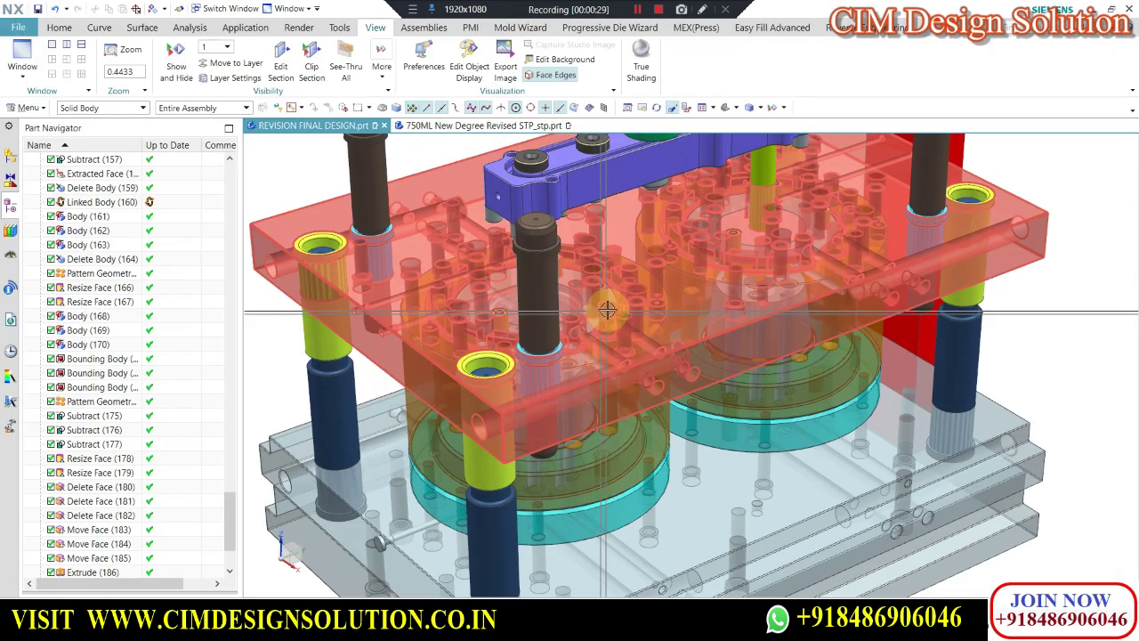
- Switch from the mold assembly to the 750ML New Degree Revised STP_stp part and examine the container's outer wall and rim
{"action": "scroll", "coordinate": [607, 308], "scroll_direction": "down", "scroll_amount": 2}
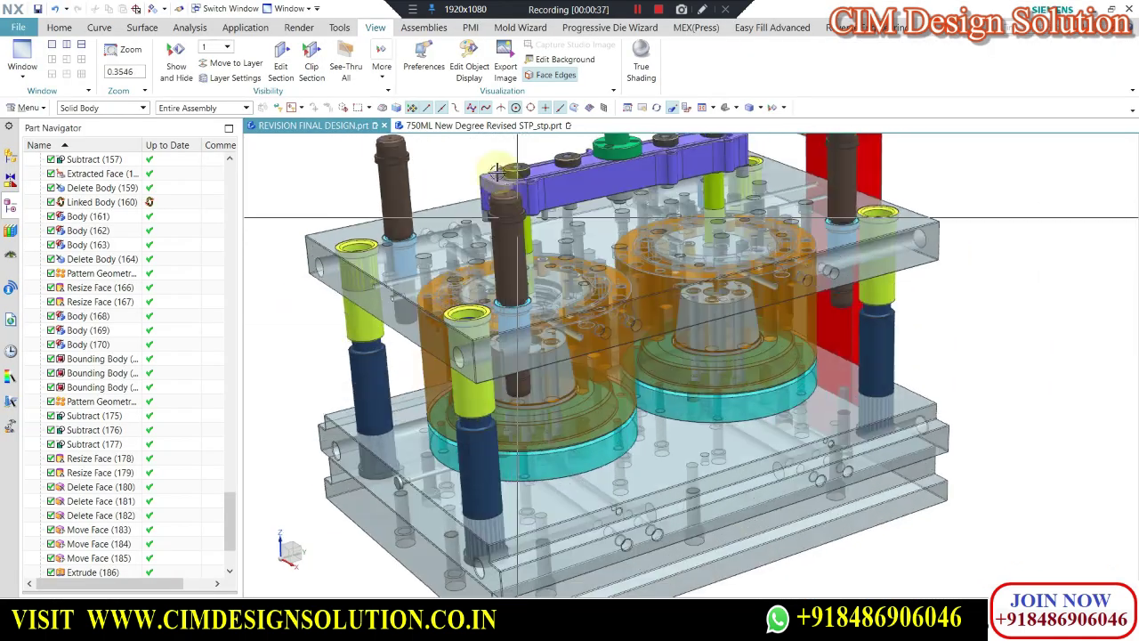
{"action": "scroll", "coordinate": [495, 169], "scroll_direction": "down", "scroll_amount": 1}
{"action": "left_click", "coordinate": [480, 127]}
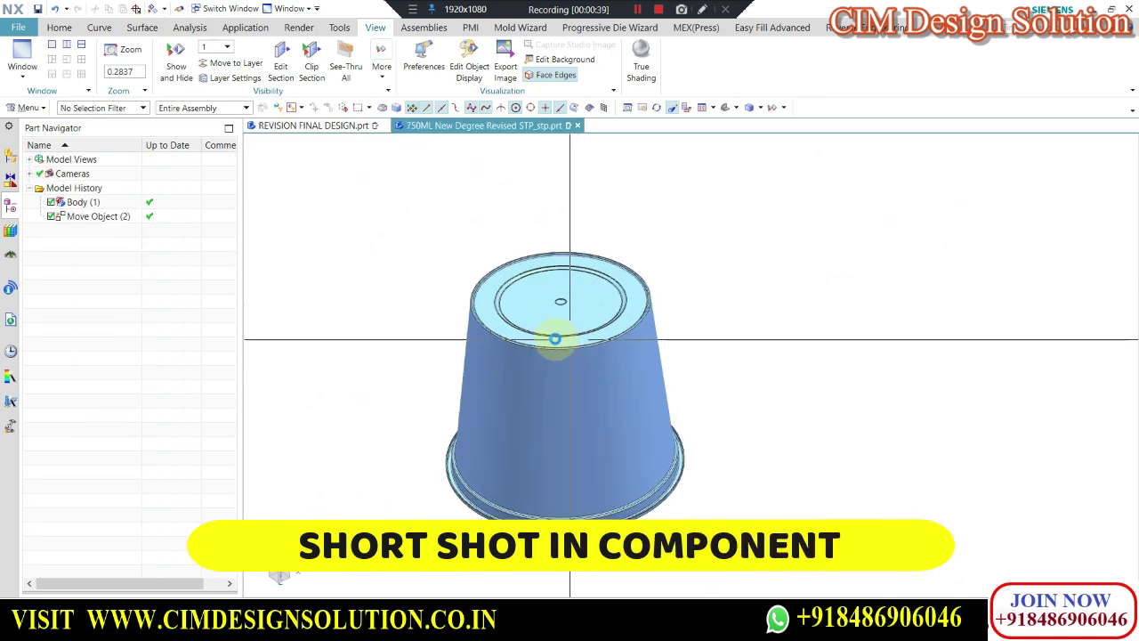
{"action": "middle_click_drag", "start_coordinate": [554, 272], "coordinate": [521, 289]}
{"action": "scroll", "coordinate": [521, 290], "scroll_direction": "down", "scroll_amount": 1}
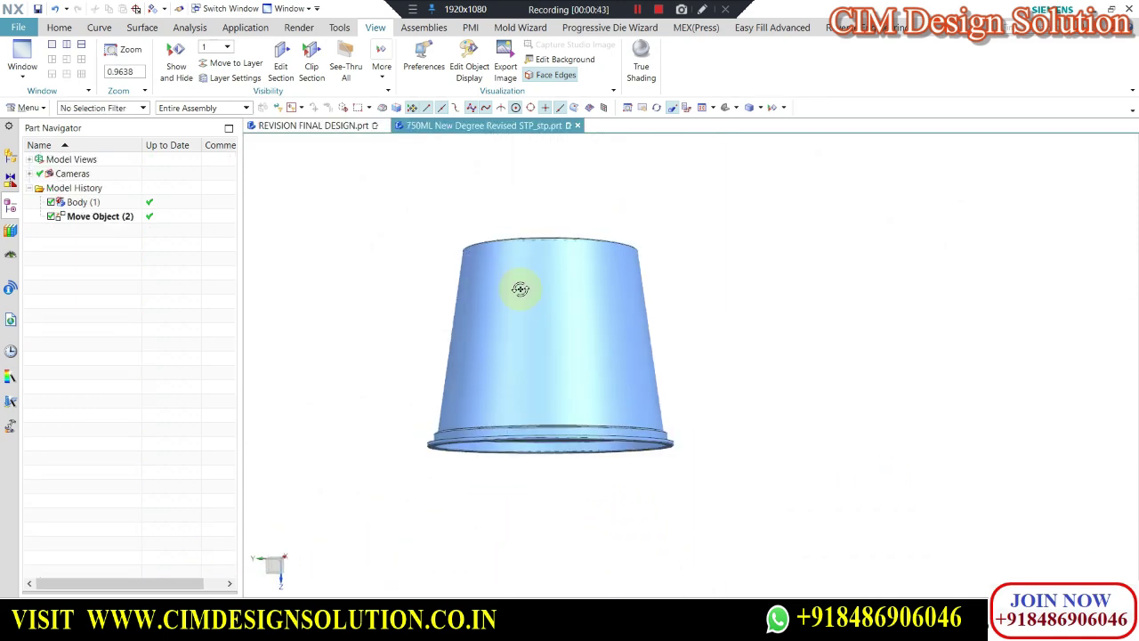
{"action": "scroll", "coordinate": [552, 383], "scroll_direction": "up", "scroll_amount": 4}
{"action": "scroll", "coordinate": [614, 443], "scroll_direction": "down", "scroll_amount": 1}
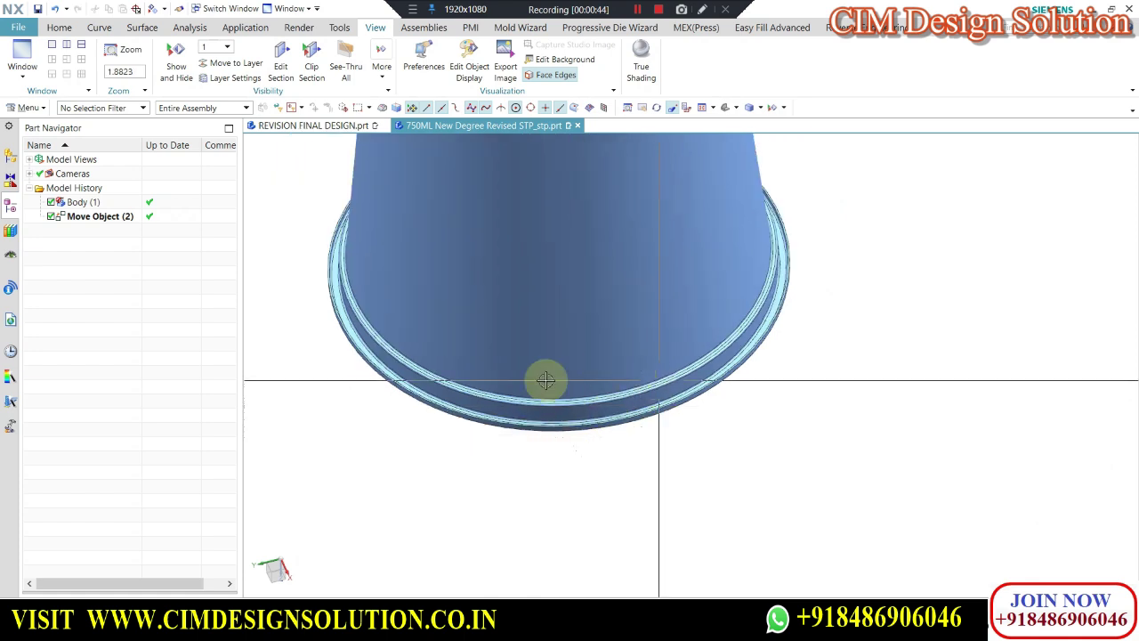
- Examine the container's stepped rim, tapered side wall and closed base from several angles
{"action": "scroll", "coordinate": [579, 436], "scroll_direction": "down", "scroll_amount": 2}
{"action": "middle_click_drag", "start_coordinate": [577, 379], "coordinate": [578, 354]}
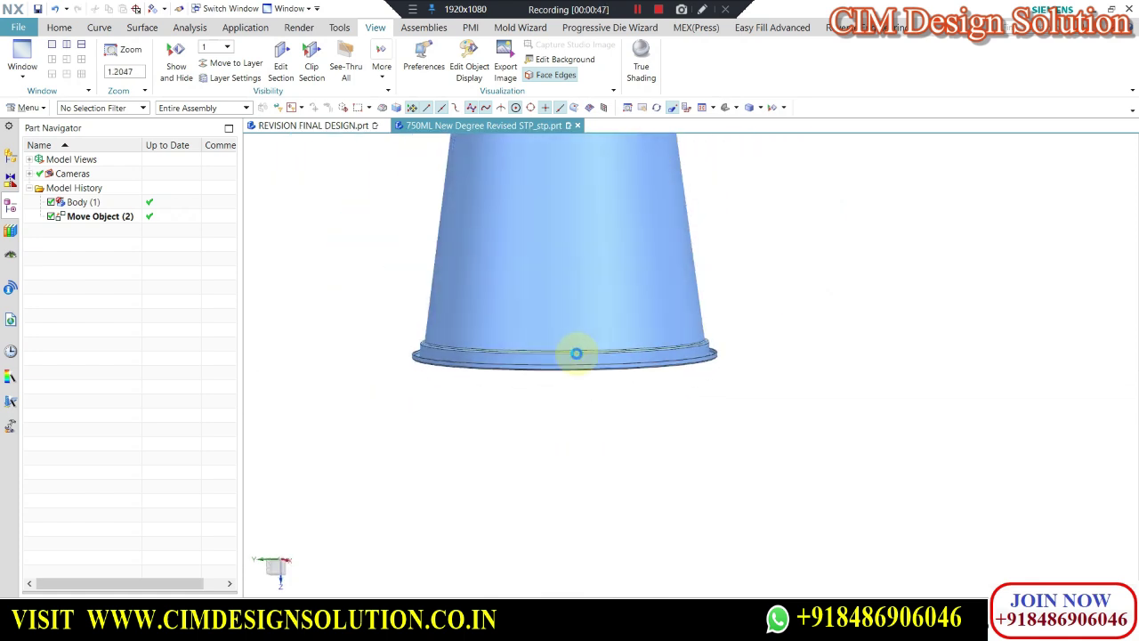
{"action": "scroll", "coordinate": [579, 361], "scroll_direction": "down", "scroll_amount": 2}
{"action": "scroll", "coordinate": [578, 318], "scroll_direction": "up", "scroll_amount": 2}
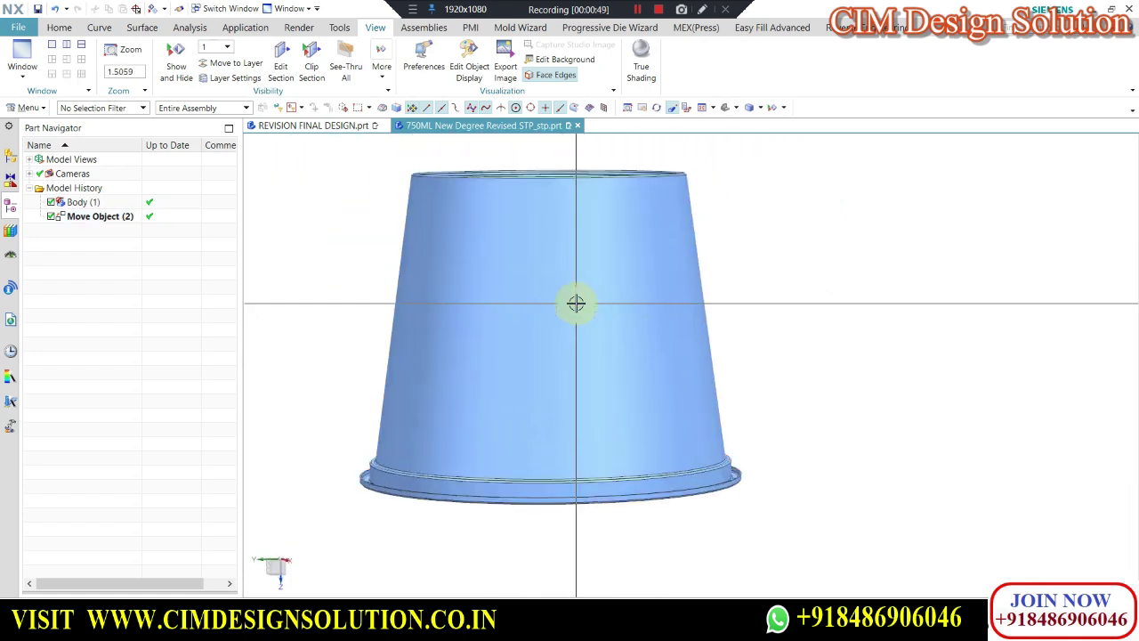
{"action": "scroll", "coordinate": [574, 297], "scroll_direction": "down", "scroll_amount": 1}
{"action": "middle_click_drag", "start_coordinate": [574, 297], "coordinate": [550, 328]}
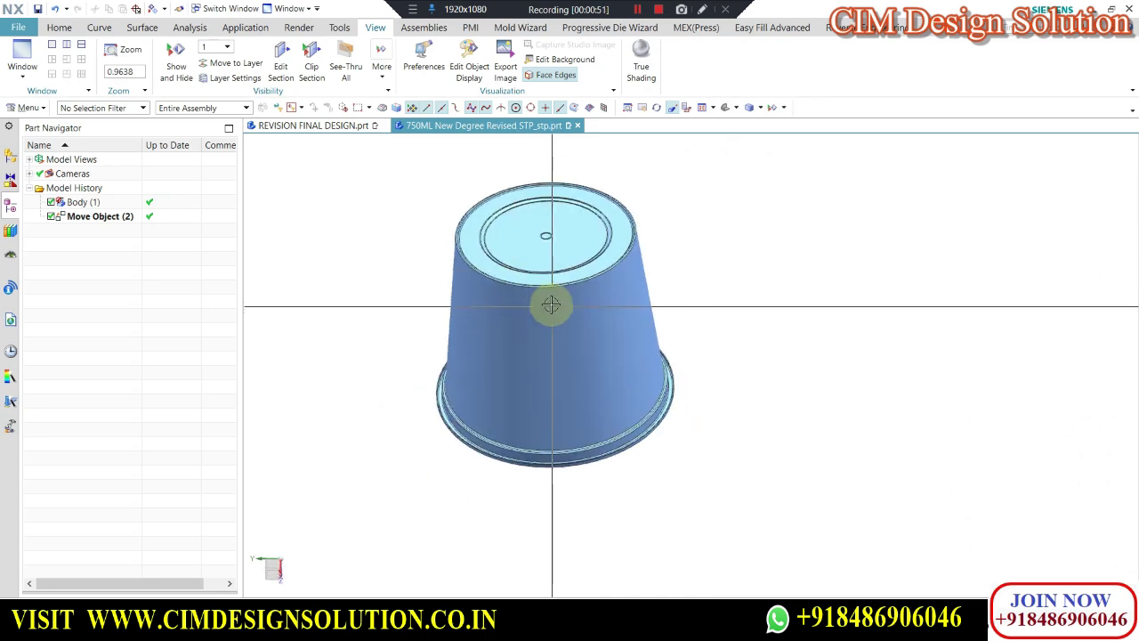
{"action": "middle_click_drag", "start_coordinate": [589, 364], "coordinate": [538, 266]}
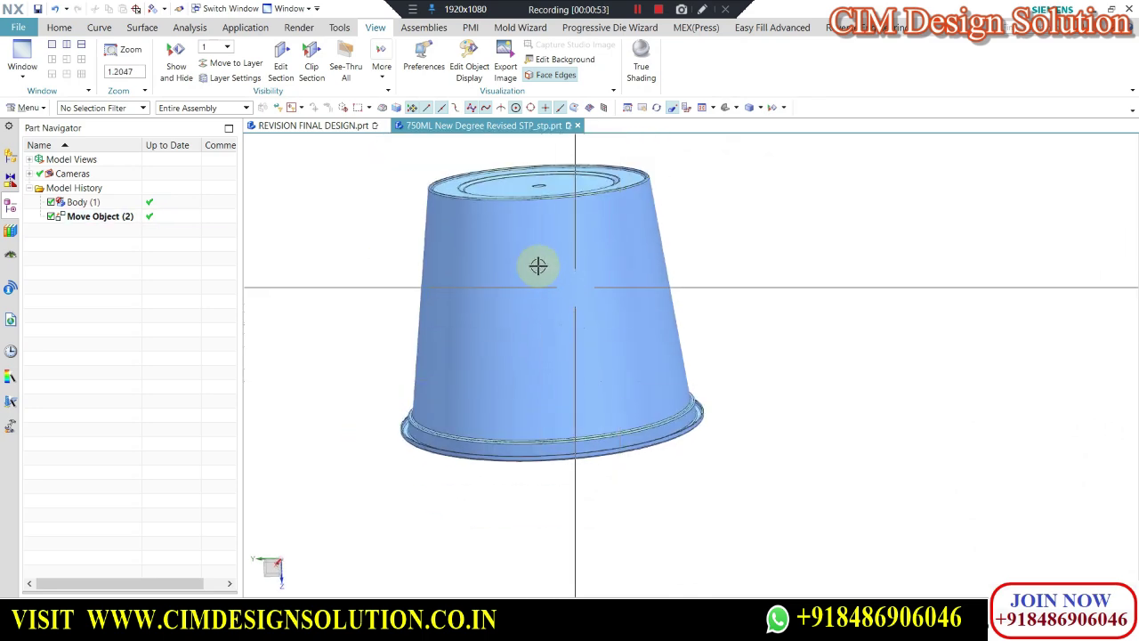
- Return to the REVISION FINAL DESIGN assembly, switch to AutoCAD, and review the sheet layout of the 2-cavity container drawing
{"action": "left_click", "coordinate": [323, 124]}
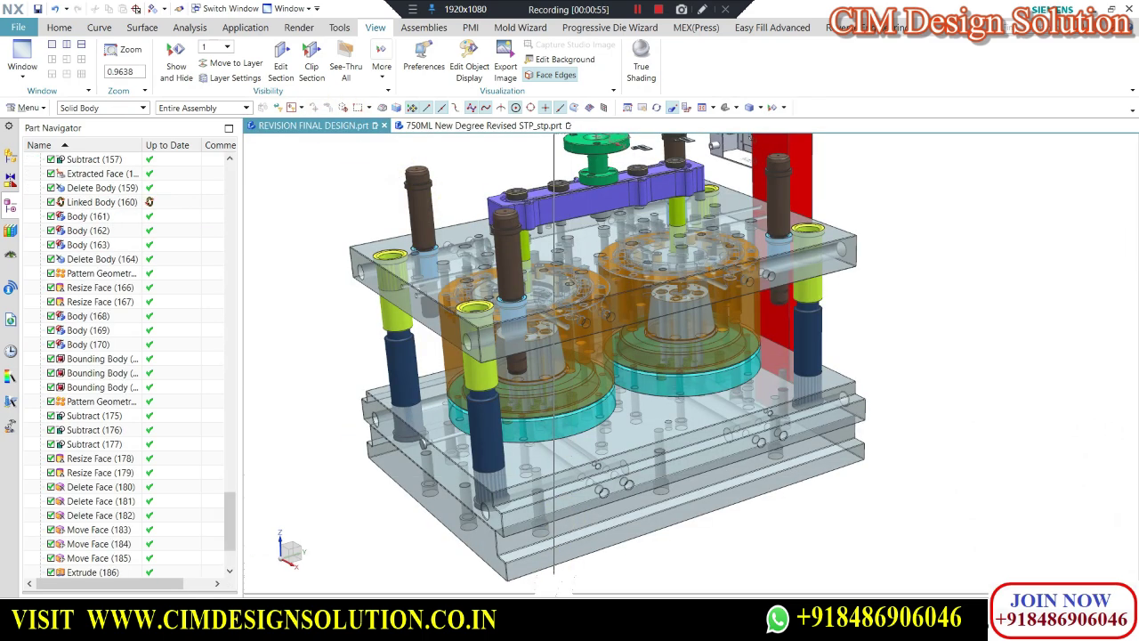
{"action": "mouse_move", "coordinate": [548, 595]}
{"action": "left_click", "coordinate": [492, 557]}
{"action": "scroll", "coordinate": [478, 367], "scroll_direction": "up", "scroll_amount": 3}
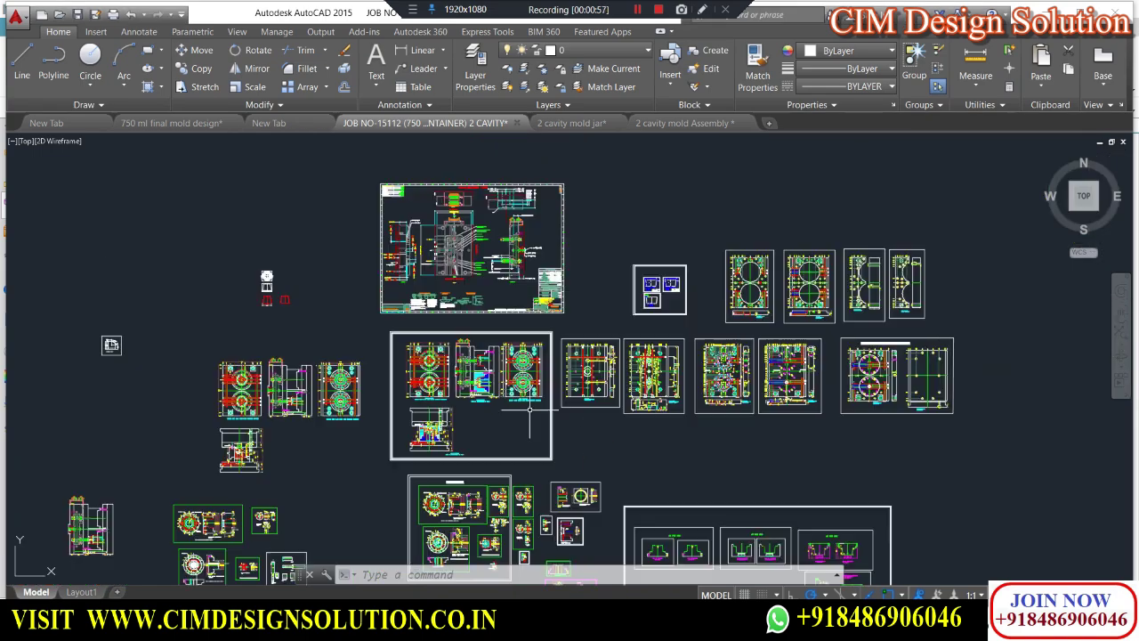
{"action": "scroll", "coordinate": [552, 415], "scroll_direction": "up", "scroll_amount": 5}
{"action": "scroll", "coordinate": [525, 303], "scroll_direction": "down", "scroll_amount": 5}
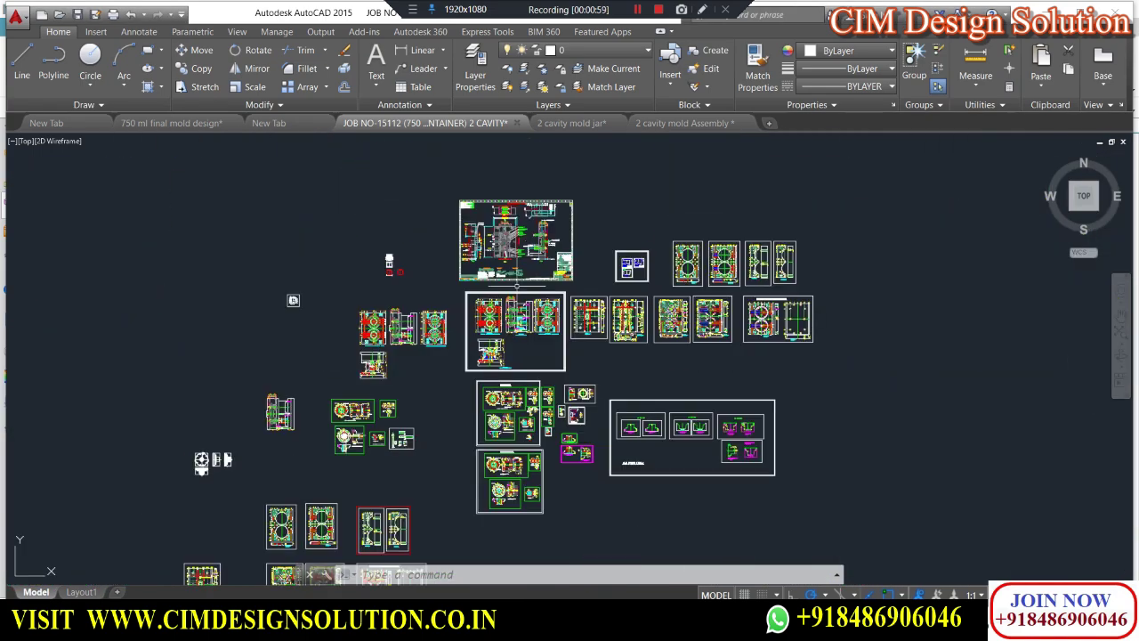
{"action": "scroll", "coordinate": [525, 303], "scroll_direction": "up", "scroll_amount": 3}
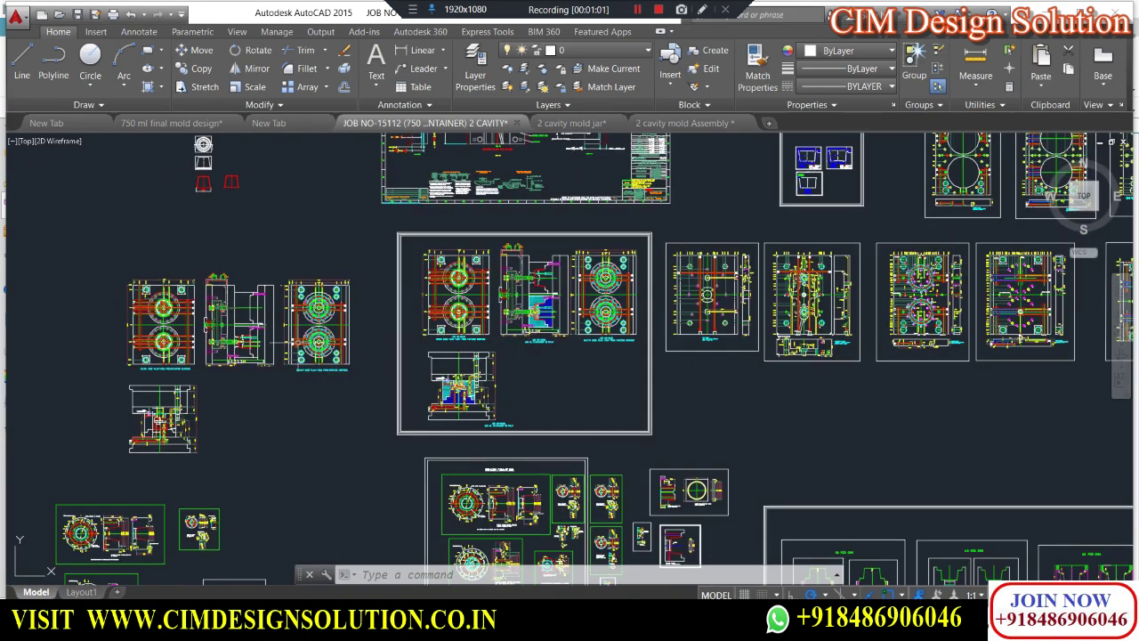
- Examine the core and cavity section view, including the air valves, spiral baffles, container profile and air vent
{"action": "scroll", "coordinate": [558, 353], "scroll_direction": "up", "scroll_amount": 10}
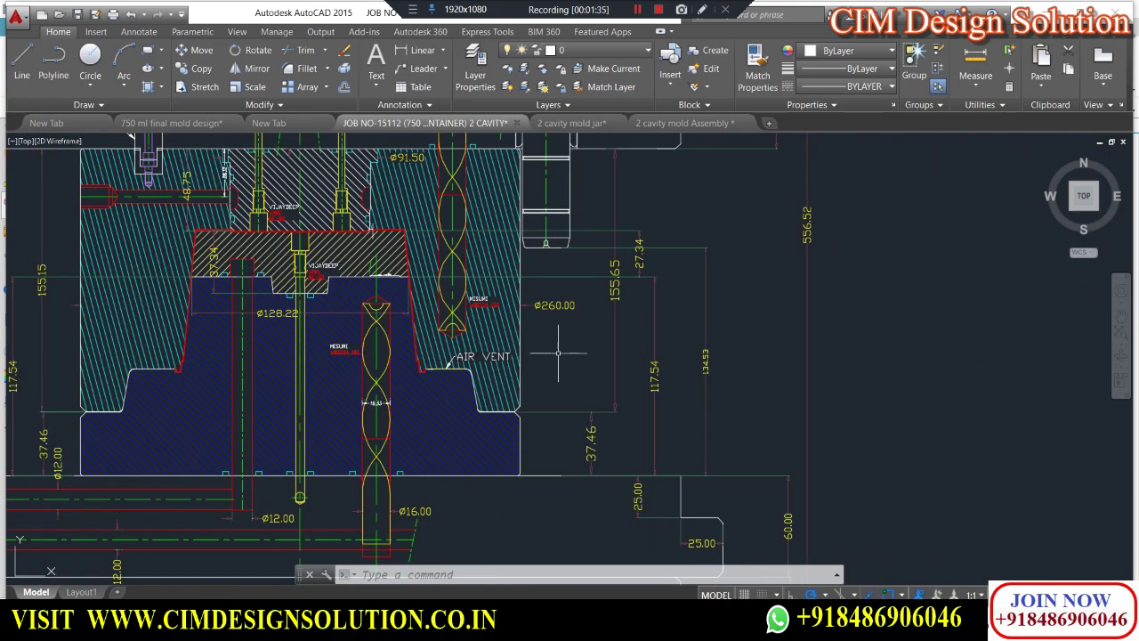
{"action": "scroll", "coordinate": [558, 352], "scroll_direction": "up", "scroll_amount": 5}
{"action": "scroll", "coordinate": [491, 399], "scroll_direction": "down", "scroll_amount": 5}
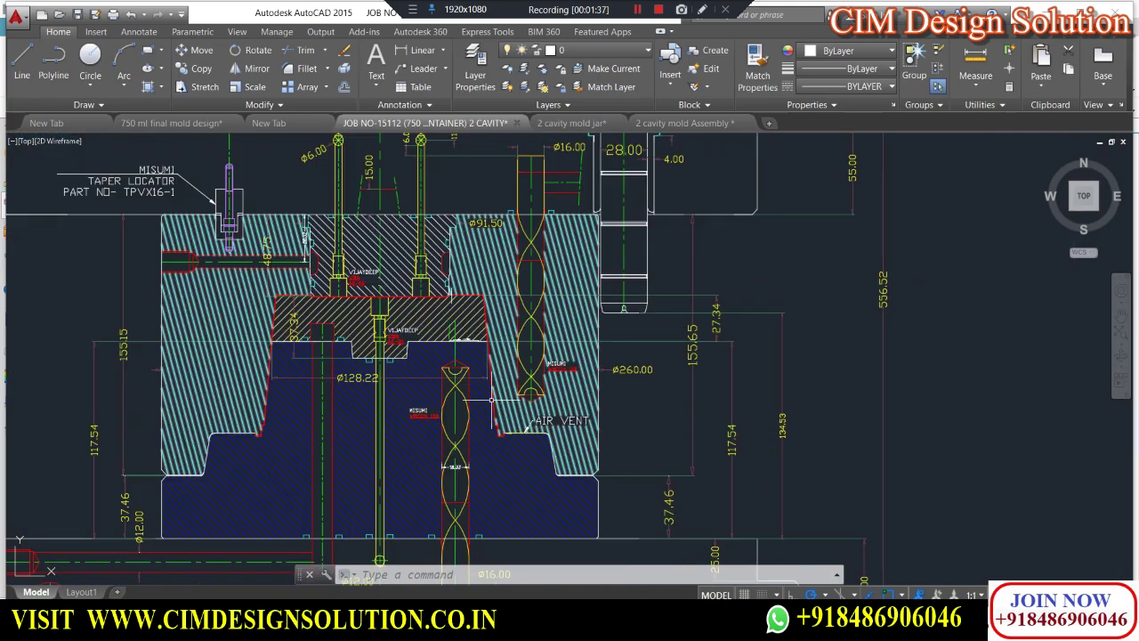
{"action": "scroll", "coordinate": [491, 397], "scroll_direction": "up", "scroll_amount": 5}
{"action": "scroll", "coordinate": [452, 307], "scroll_direction": "down", "scroll_amount": 8}
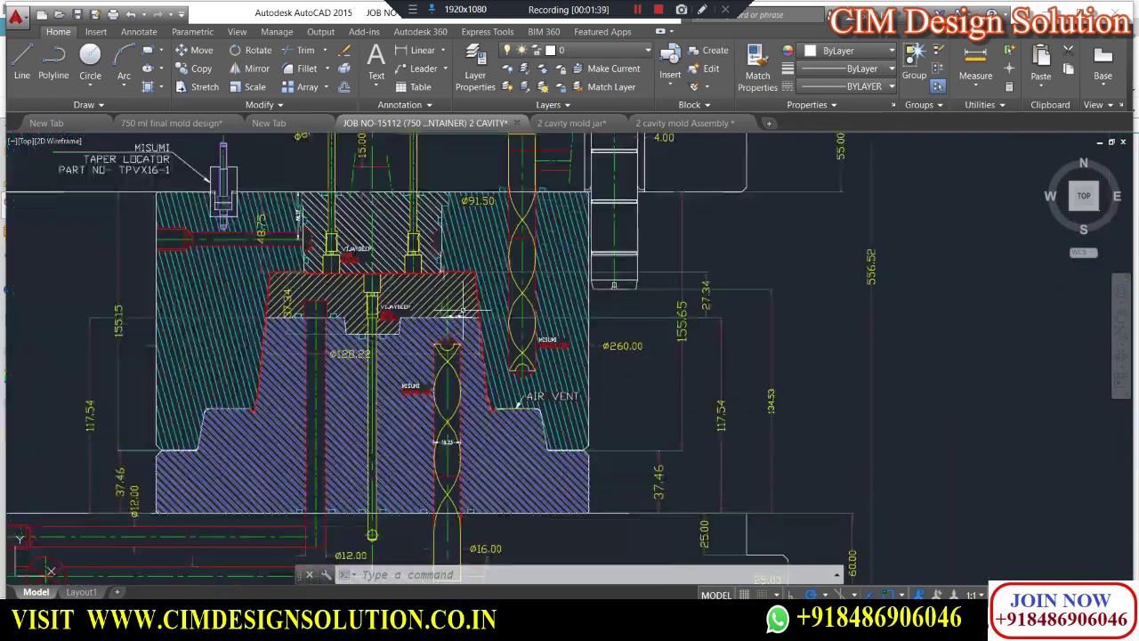
{"action": "scroll", "coordinate": [454, 292], "scroll_direction": "up", "scroll_amount": 4}
{"action": "scroll", "coordinate": [426, 316], "scroll_direction": "down", "scroll_amount": 2}
{"action": "scroll", "coordinate": [298, 247], "scroll_direction": "up", "scroll_amount": 5}
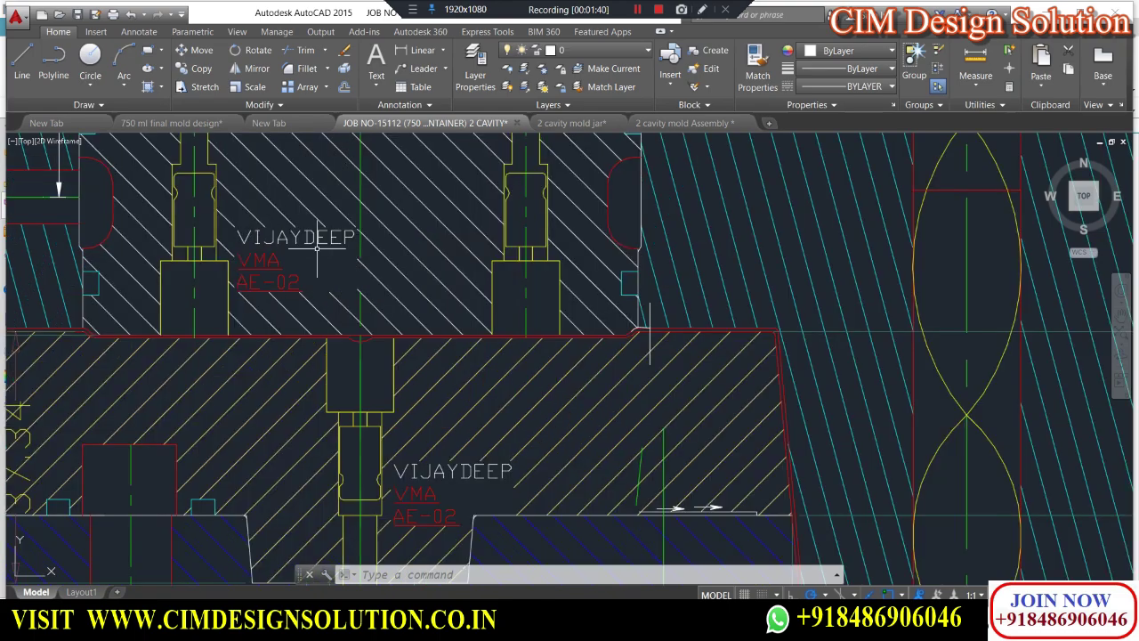
{"action": "scroll", "coordinate": [305, 245], "scroll_direction": "down", "scroll_amount": 5}
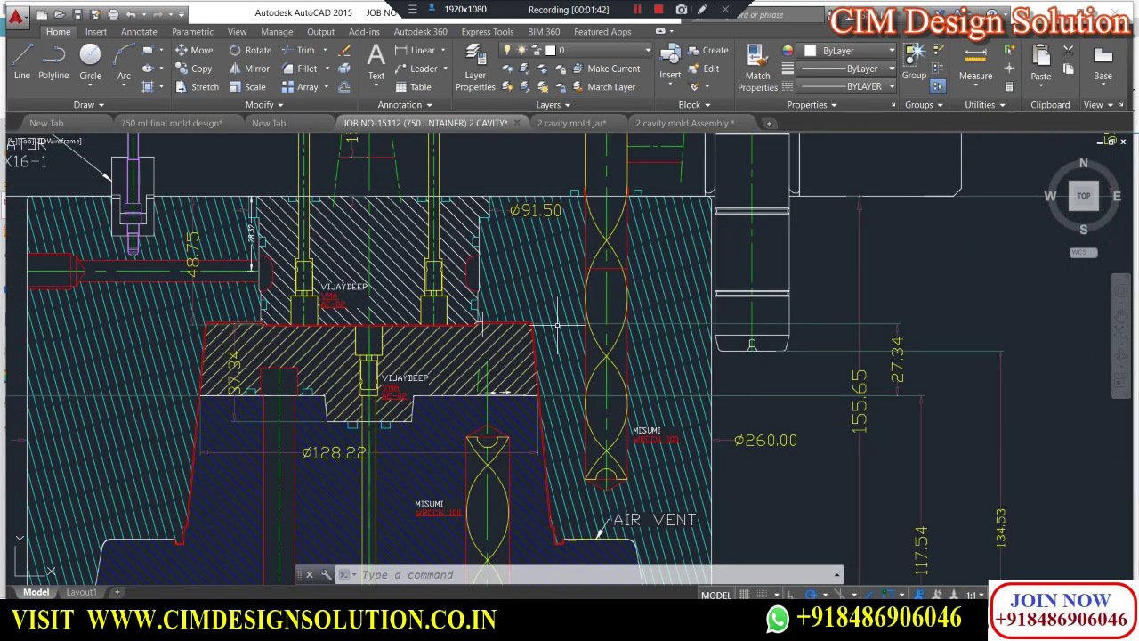
{"action": "scroll", "coordinate": [557, 325], "scroll_direction": "up", "scroll_amount": 3}
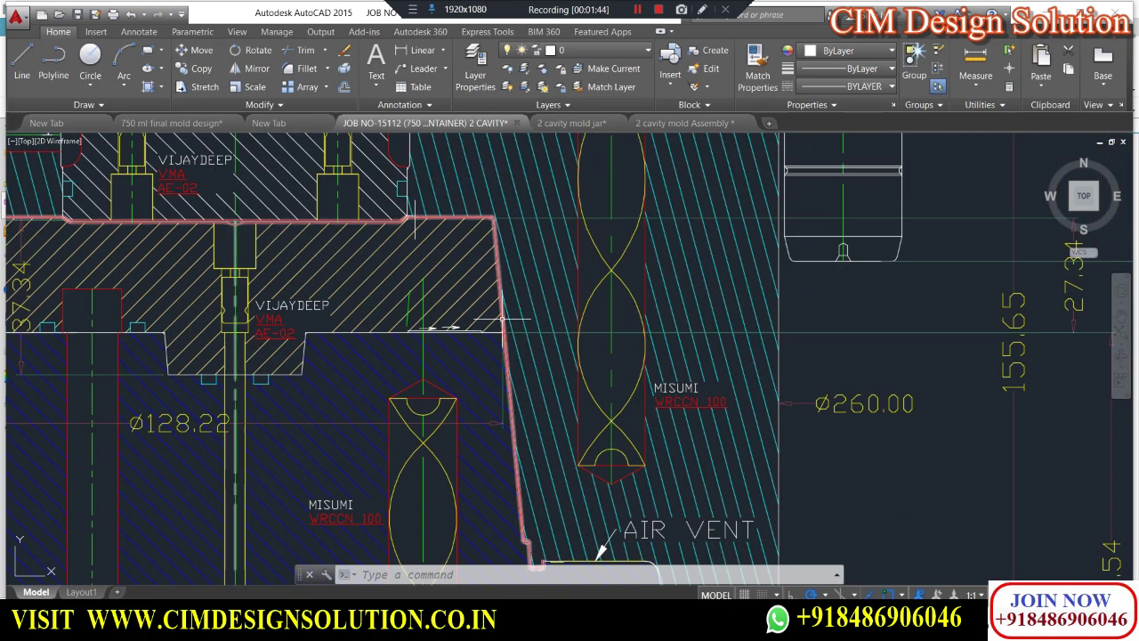
{"action": "scroll", "coordinate": [498, 311], "scroll_direction": "down", "scroll_amount": 3}
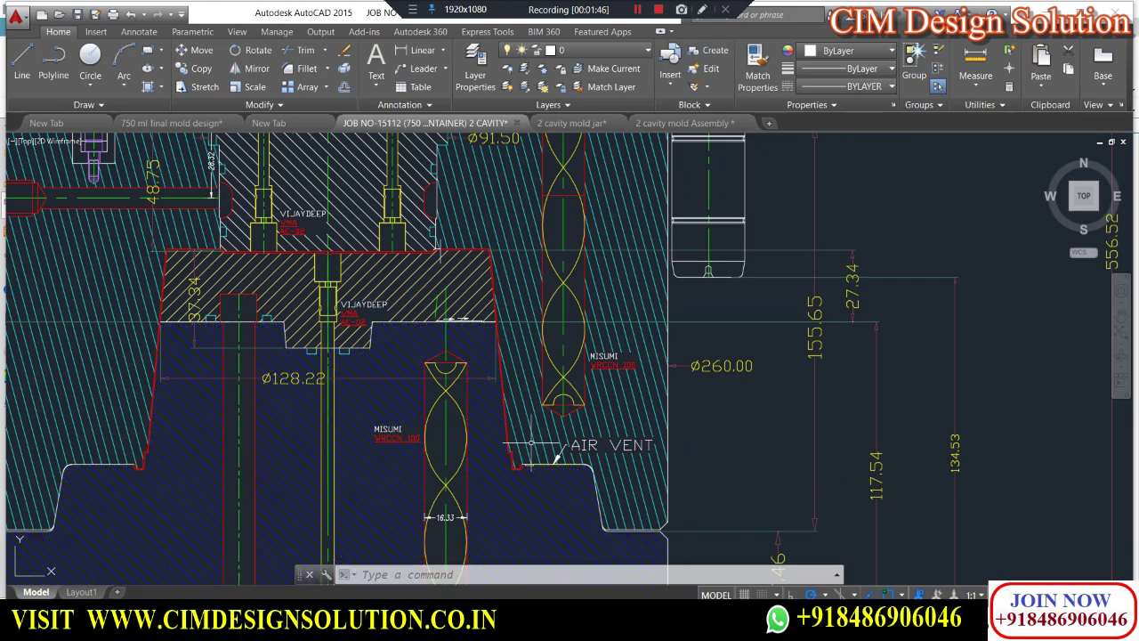
- Switch back to NX and compare the mold assembly's plates and inserts with the 750ML New Degree Revised STP_stp container
{"action": "left_click", "coordinate": [527, 626]}
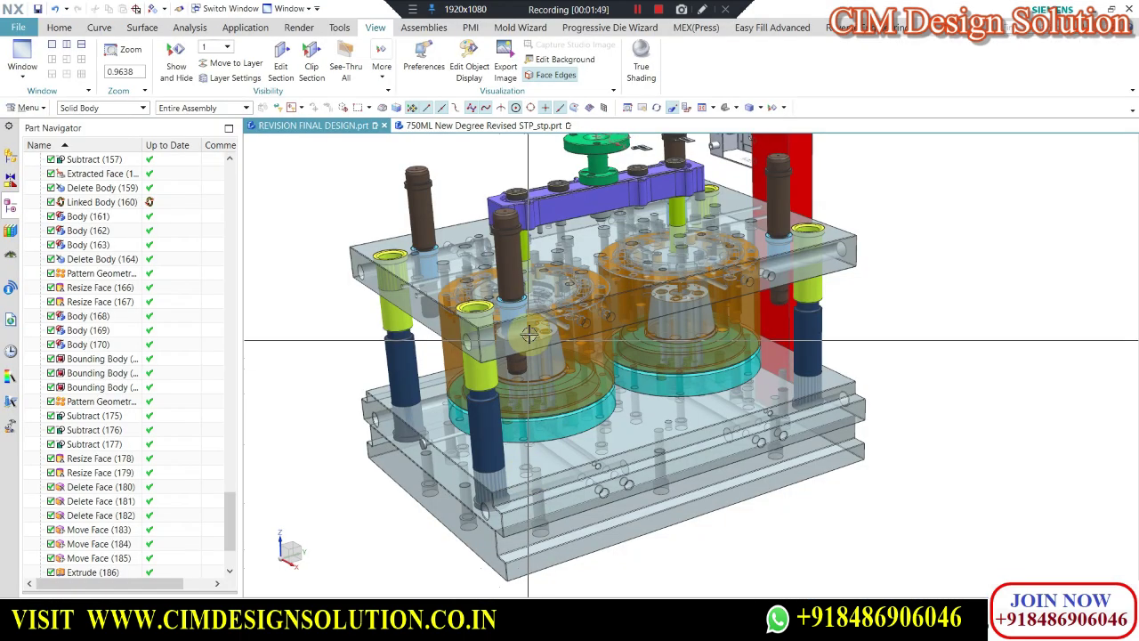
{"action": "scroll", "coordinate": [579, 285], "scroll_direction": "up", "scroll_amount": 1}
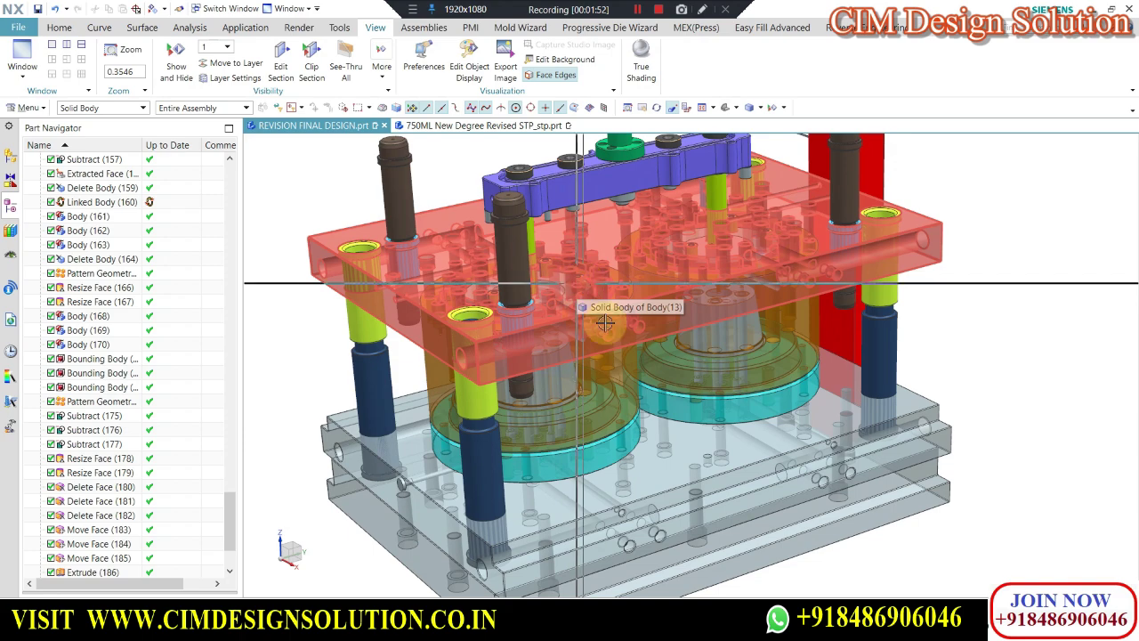
{"action": "scroll", "coordinate": [625, 312], "scroll_direction": "down", "scroll_amount": 1}
{"action": "scroll", "coordinate": [644, 272], "scroll_direction": "up", "scroll_amount": 1}
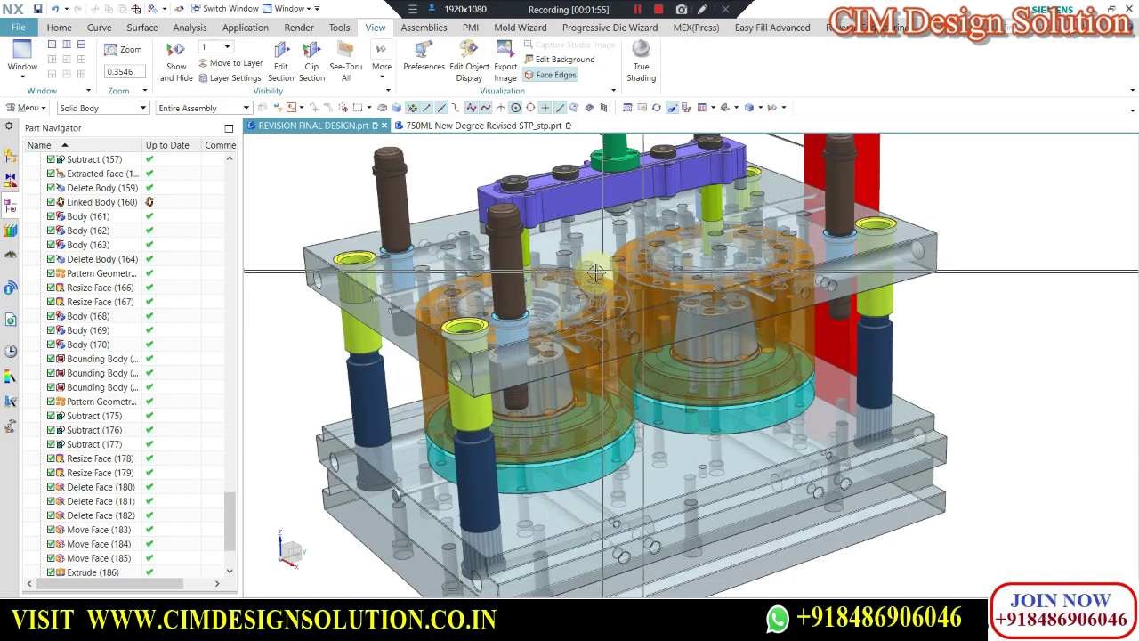
{"action": "left_click", "coordinate": [477, 126]}
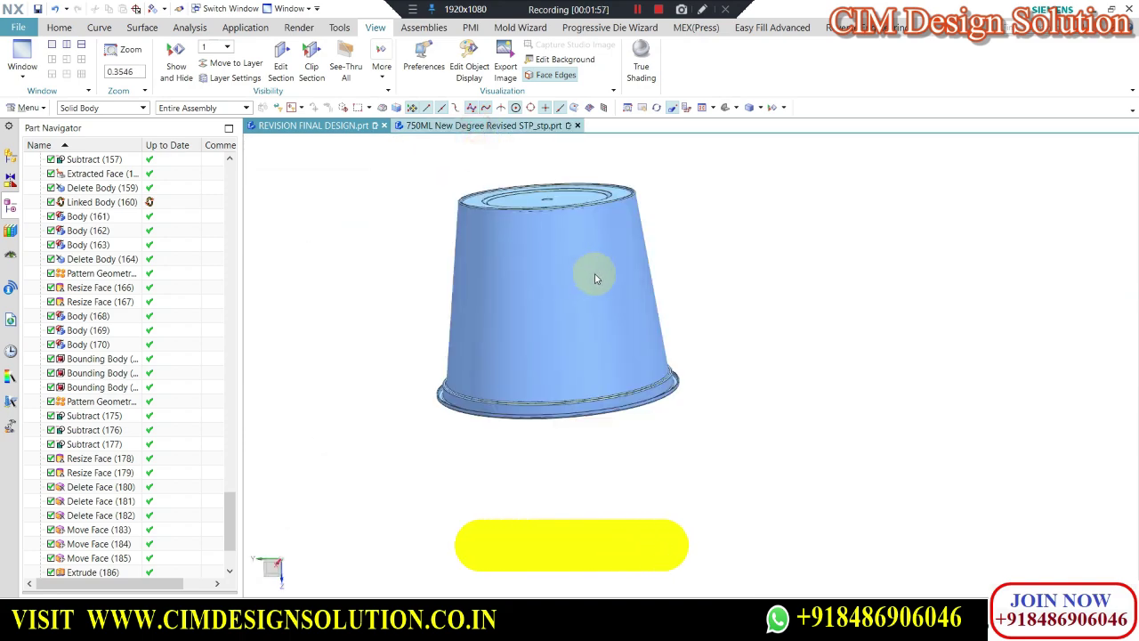
{"action": "left_click", "coordinate": [585, 206]}
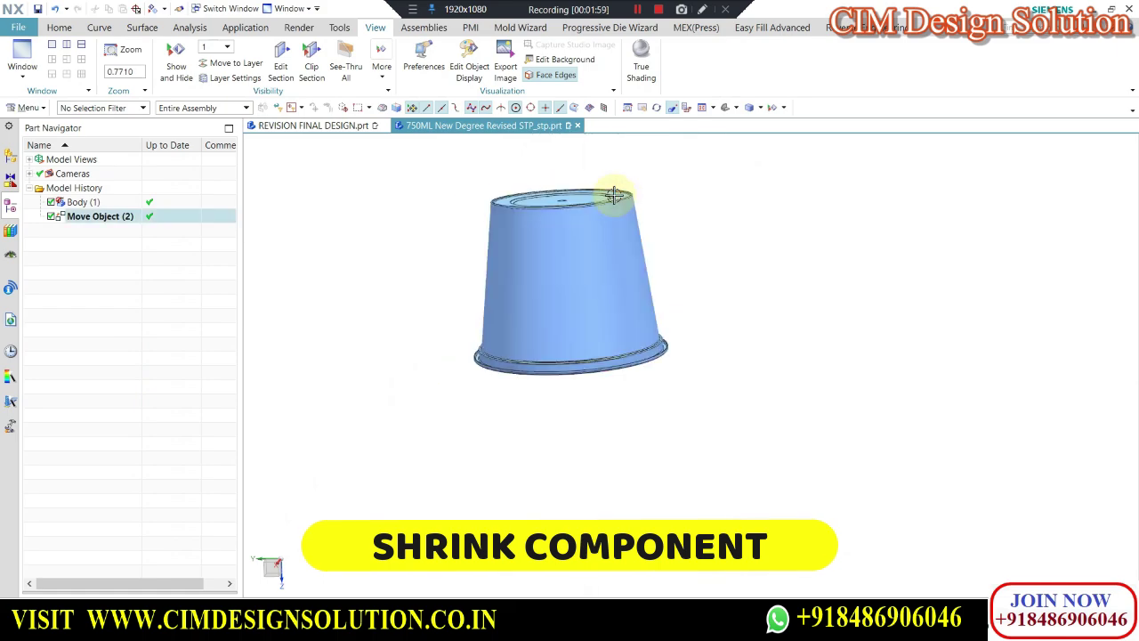
- Return to the REVISION FINAL DESIGN assembly and examine both cores, cavity inserts and surrounding plates from the front and below
{"action": "left_click", "coordinate": [327, 127]}
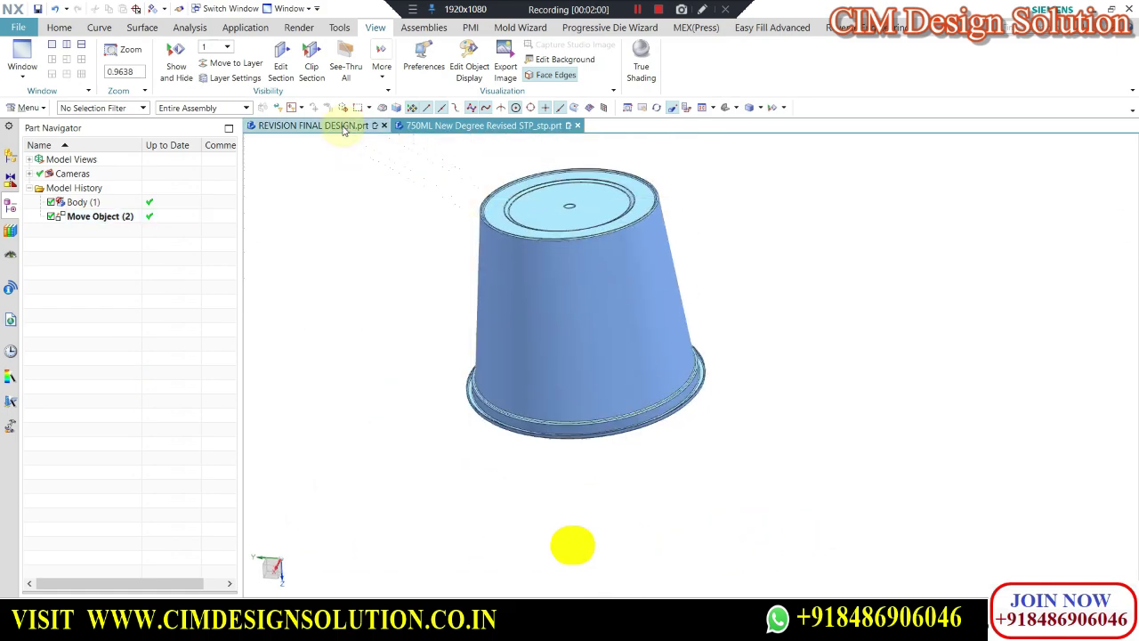
{"action": "middle_click_drag", "start_coordinate": [608, 311], "coordinate": [536, 348]}
{"action": "scroll", "coordinate": [485, 383], "scroll_direction": "up", "scroll_amount": 3}
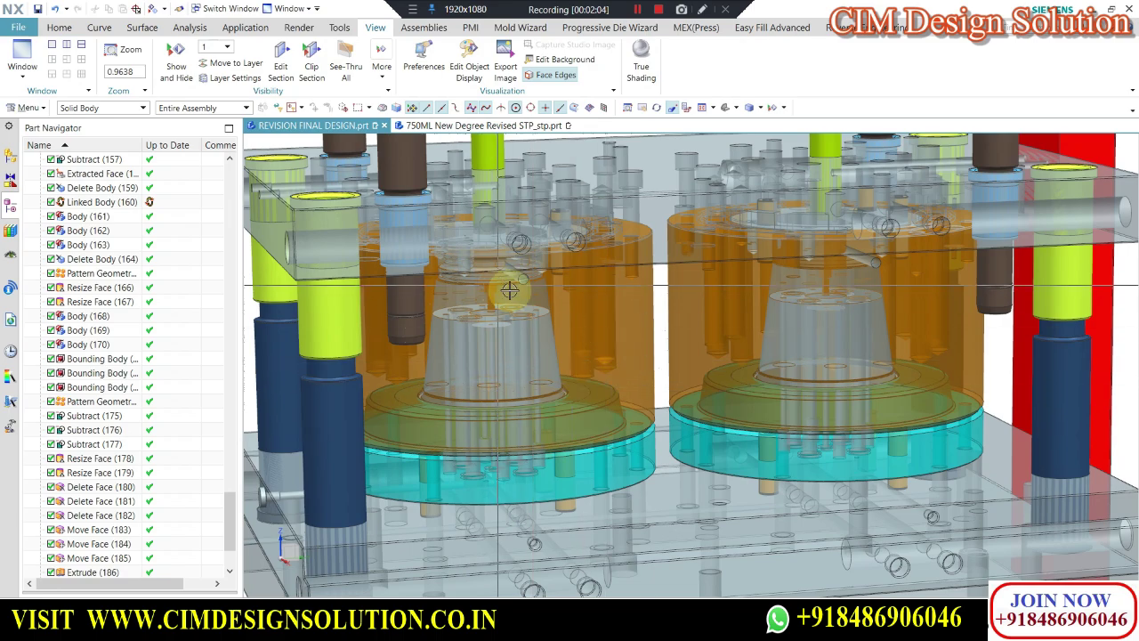
{"action": "scroll", "coordinate": [509, 290], "scroll_direction": "down", "scroll_amount": 4}
{"action": "middle_click_drag", "start_coordinate": [509, 290], "coordinate": [637, 285]}
{"action": "scroll", "coordinate": [608, 353], "scroll_direction": "down", "scroll_amount": 2}
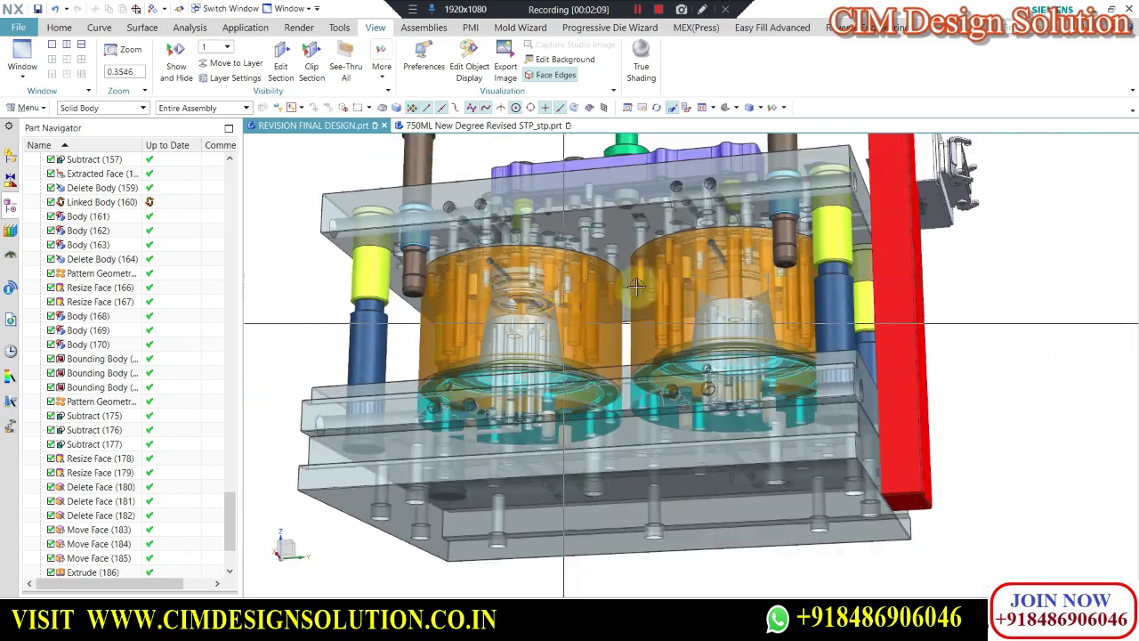
{"action": "scroll", "coordinate": [560, 307], "scroll_direction": "up", "scroll_amount": 1}
{"action": "middle_click_drag", "start_coordinate": [560, 306], "coordinate": [605, 283]}
{"action": "scroll", "coordinate": [683, 307], "scroll_direction": "up", "scroll_amount": 1}
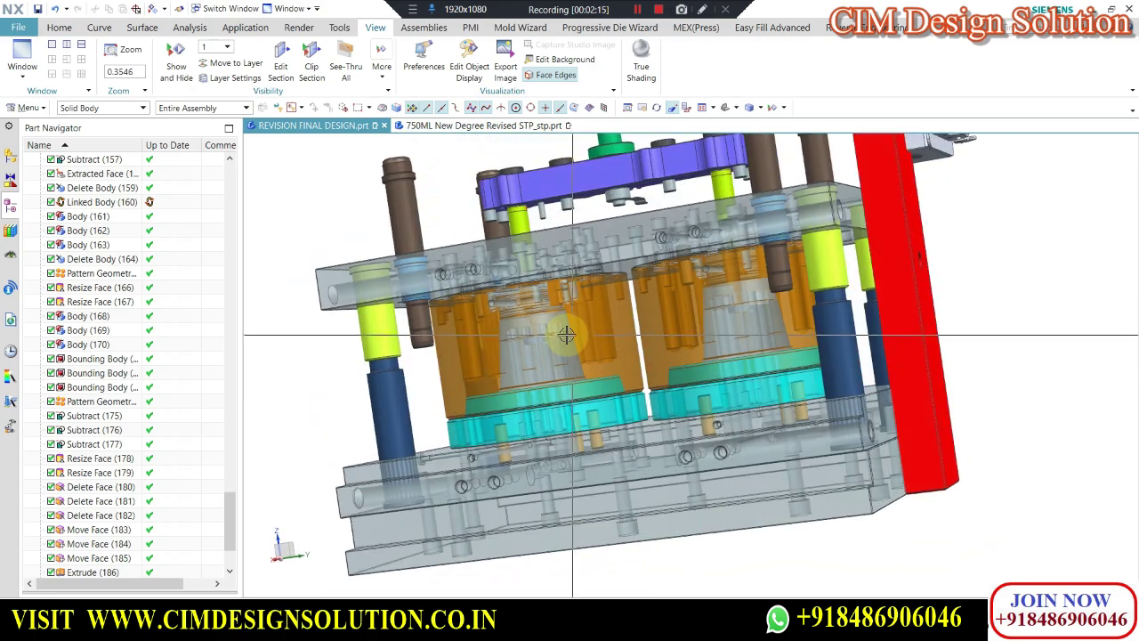
- Examine the vertical cooling holes inside the two transparent orange cavity inserts
{"action": "scroll", "coordinate": [594, 274], "scroll_direction": "up", "scroll_amount": 1}
{"action": "scroll", "coordinate": [602, 344], "scroll_direction": "down", "scroll_amount": 1}
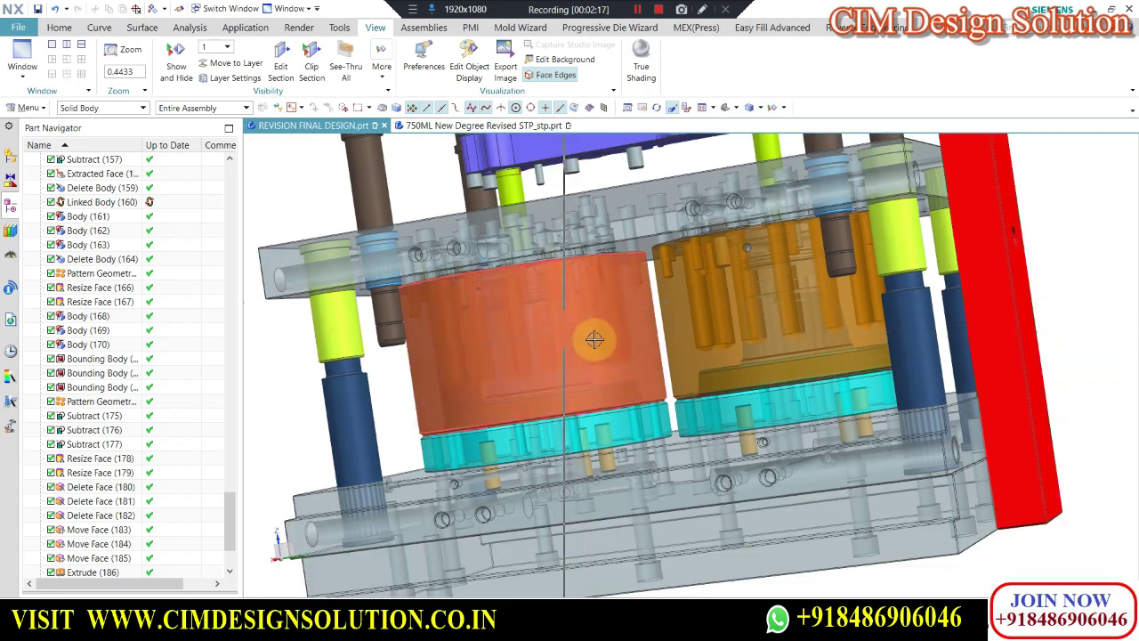
{"action": "scroll", "coordinate": [614, 318], "scroll_direction": "up", "scroll_amount": 2}
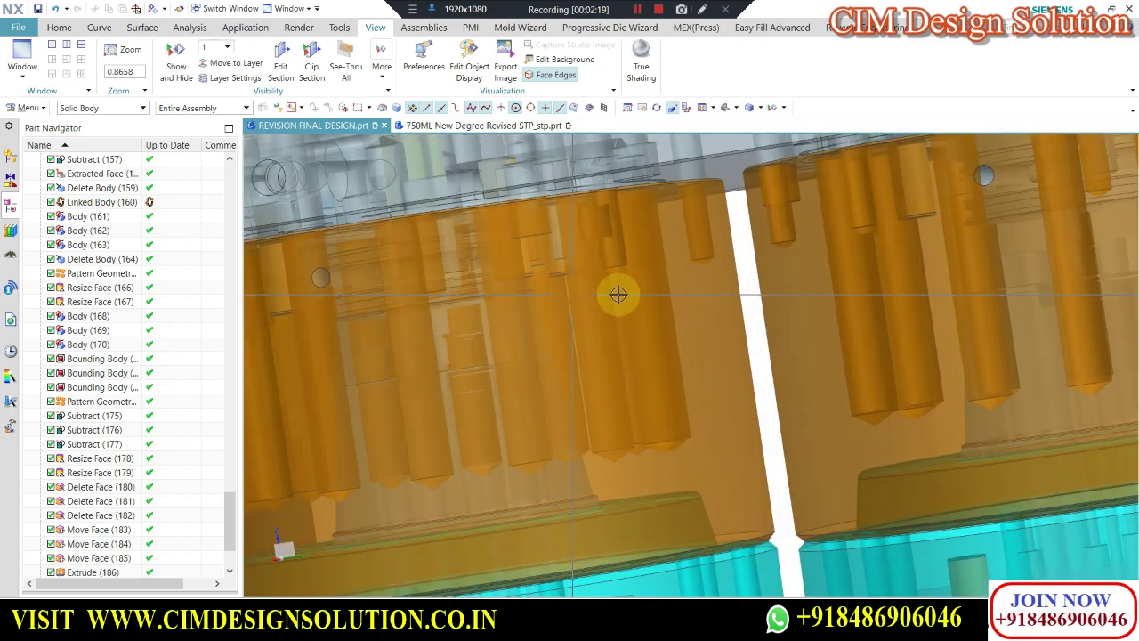
{"action": "scroll", "coordinate": [605, 295], "scroll_direction": "down", "scroll_amount": 2}
{"action": "scroll", "coordinate": [644, 346], "scroll_direction": "up", "scroll_amount": 2}
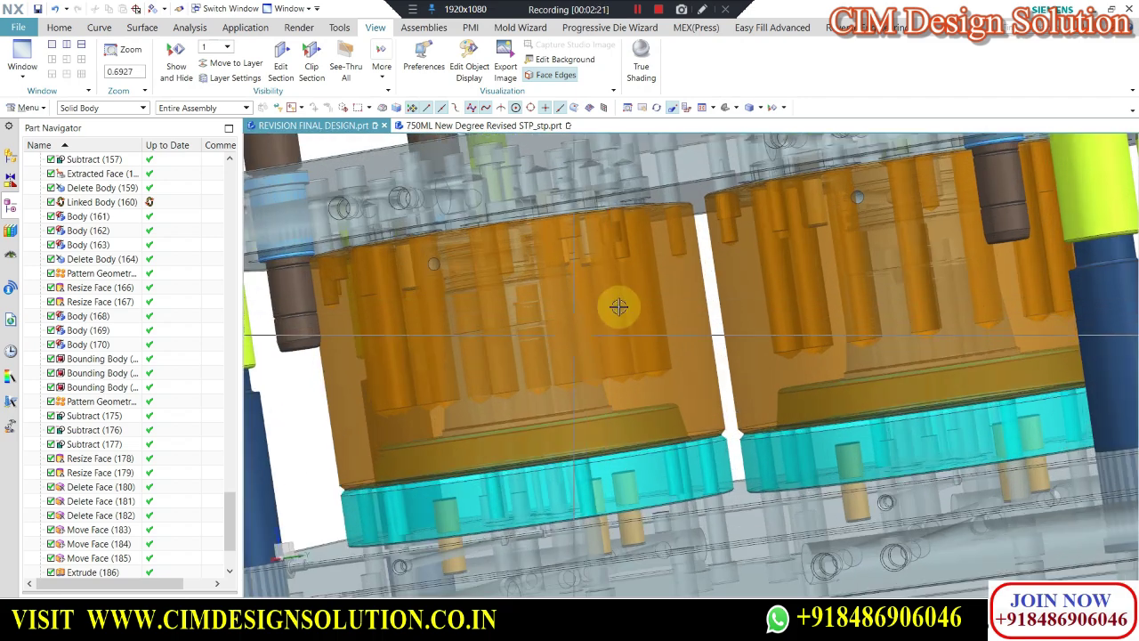
{"action": "scroll", "coordinate": [580, 291], "scroll_direction": "down", "scroll_amount": 2}
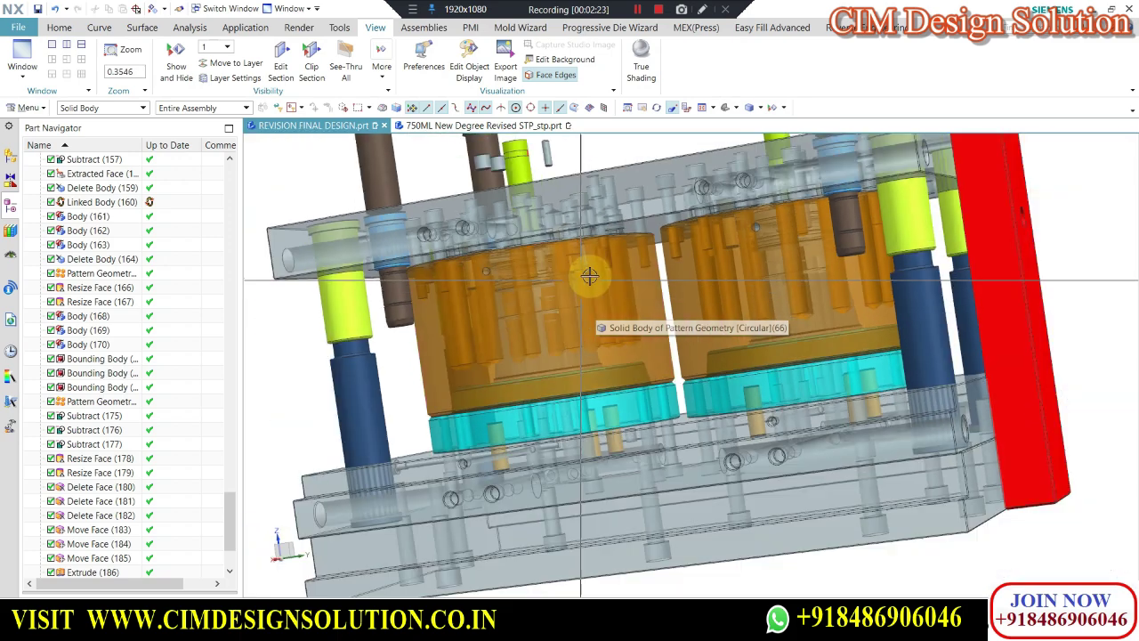
{"action": "scroll", "coordinate": [605, 258], "scroll_direction": "up", "scroll_amount": 1}
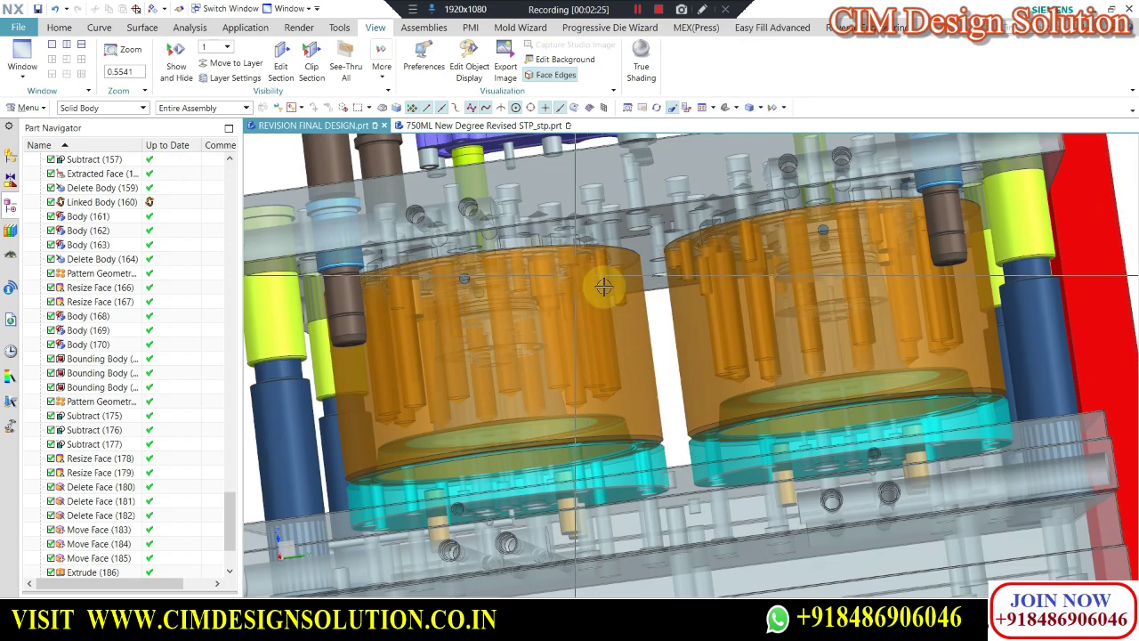
- Switch to the 750ML New Degree Revised STP_stp part and examine the container's rim edge, where flash can form
{"action": "left_click", "coordinate": [471, 126]}
{"action": "scroll", "coordinate": [717, 378], "scroll_direction": "up", "scroll_amount": 3}
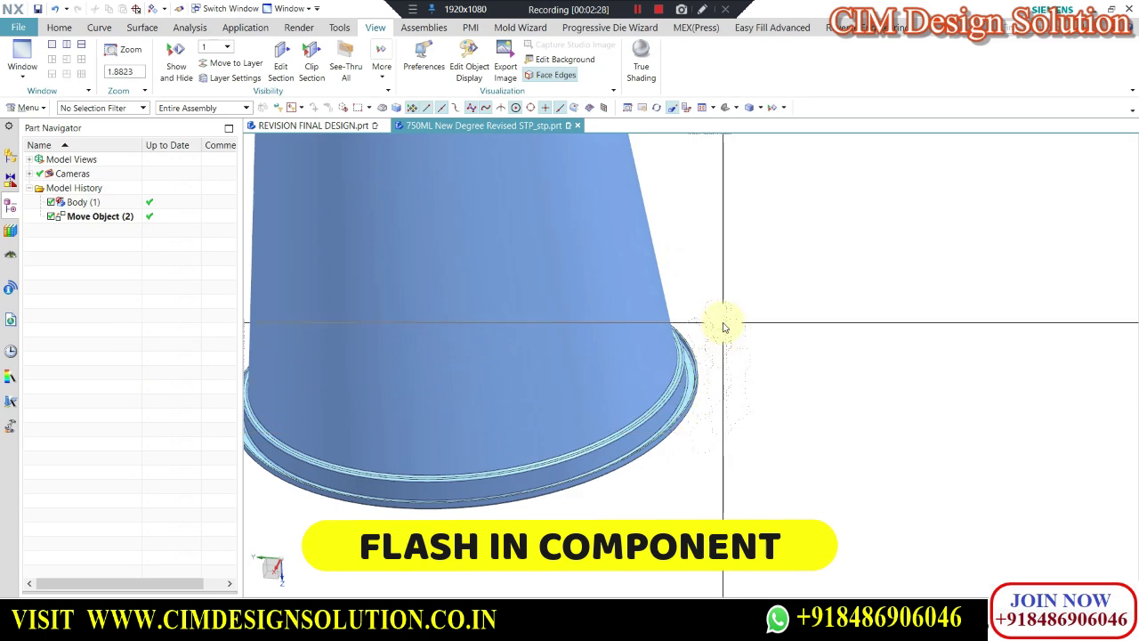
{"action": "scroll", "coordinate": [584, 364], "scroll_direction": "down", "scroll_amount": 3}
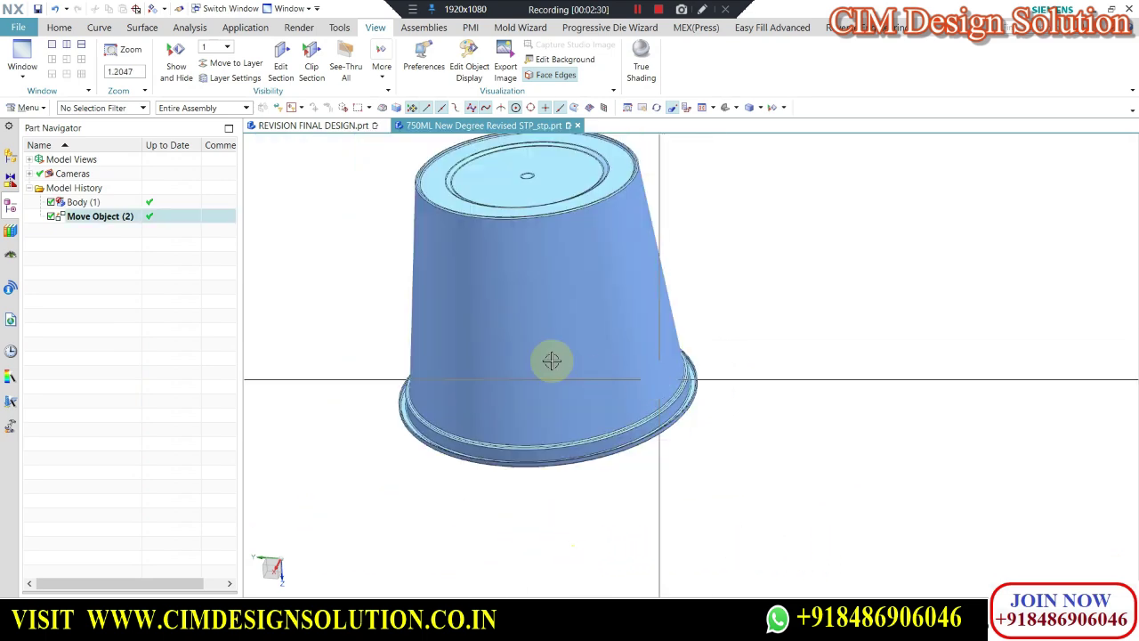
{"action": "scroll", "coordinate": [632, 354], "scroll_direction": "up", "scroll_amount": 3}
{"action": "scroll", "coordinate": [514, 315], "scroll_direction": "down", "scroll_amount": 2}
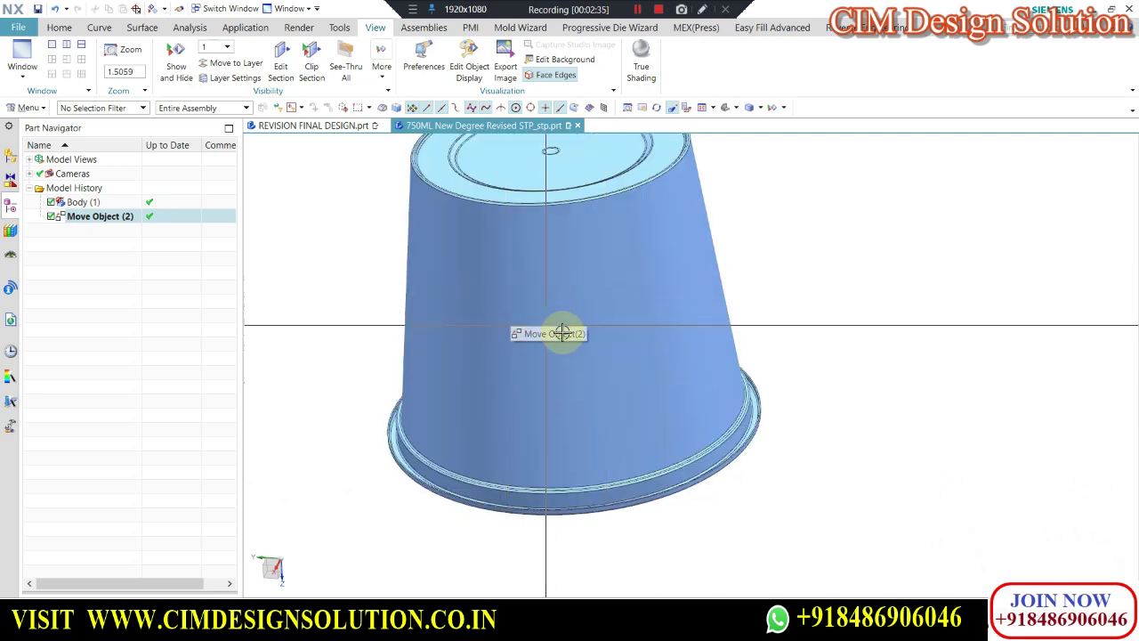
{"action": "scroll", "coordinate": [542, 333], "scroll_direction": "down", "scroll_amount": 2}
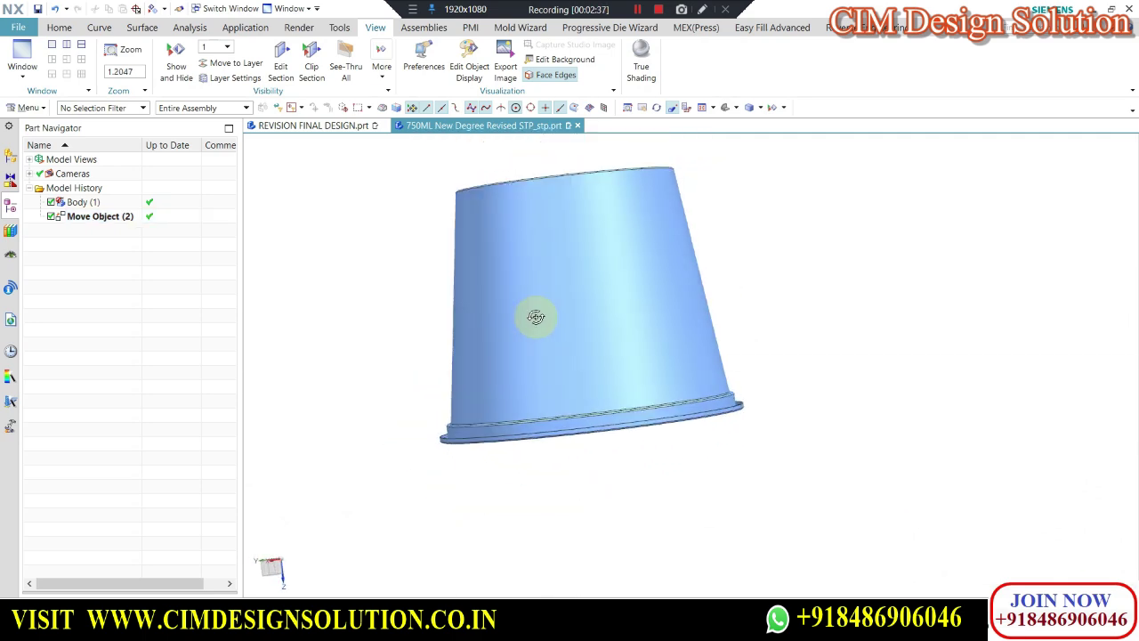
- Return to the REVISION FINAL DESIGN assembly and examine the parting area between the orange cavity insert and cyan ring
{"action": "left_click", "coordinate": [326, 125]}
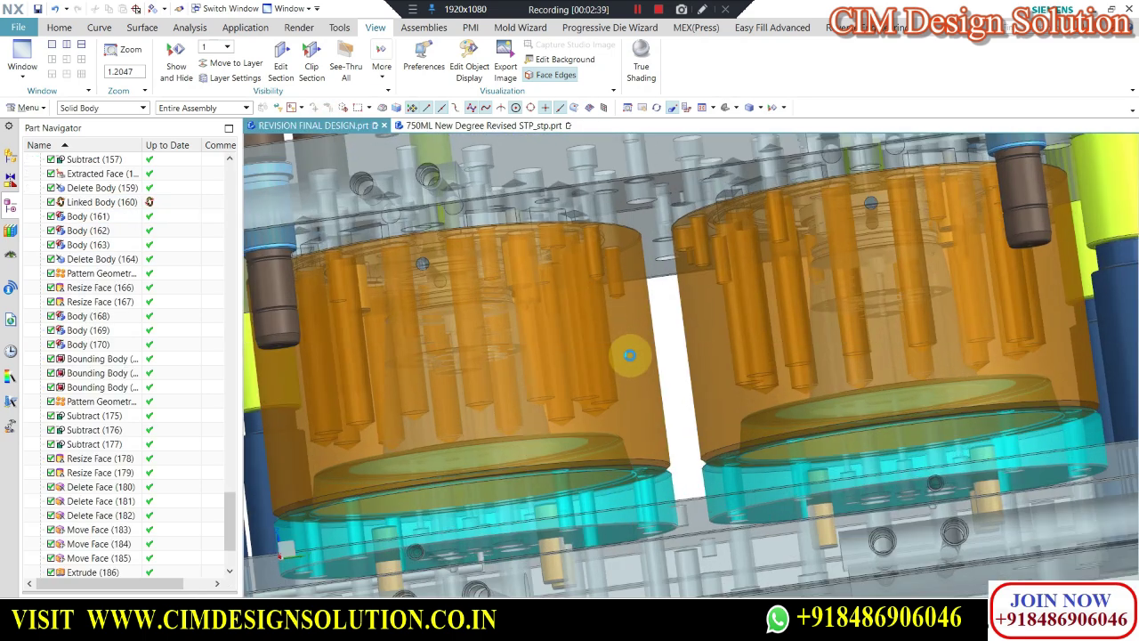
{"action": "scroll", "coordinate": [514, 443], "scroll_direction": "down", "scroll_amount": 1}
{"action": "scroll", "coordinate": [397, 465], "scroll_direction": "up", "scroll_amount": 2}
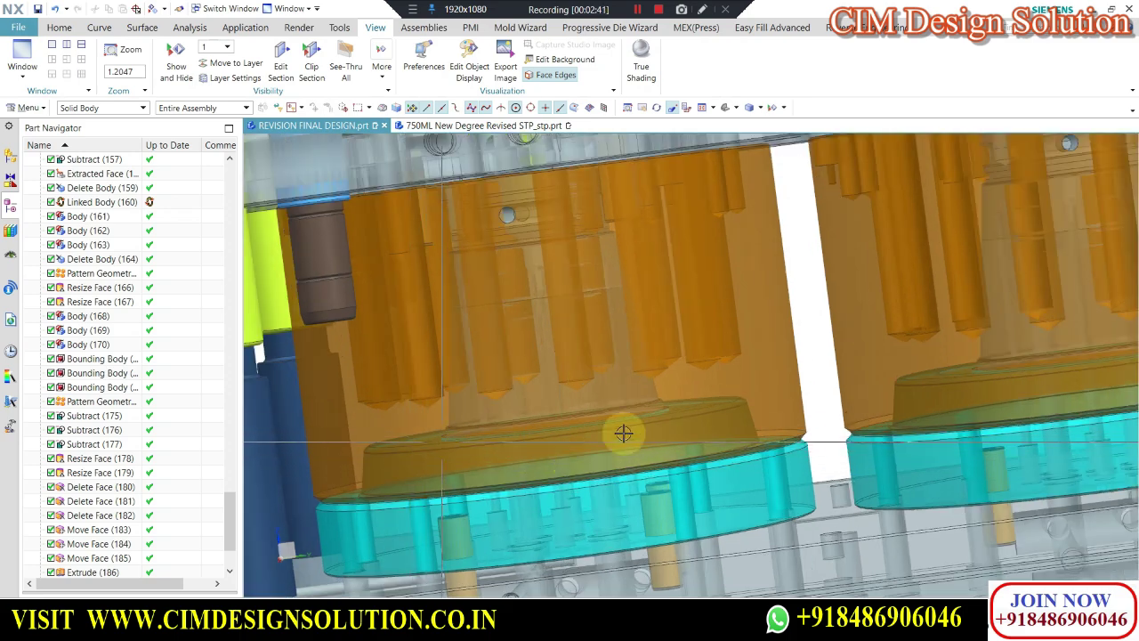
- Examine the tapered cores inside the transparent orange cavity inserts and their seating on the cyan rings
{"action": "scroll", "coordinate": [524, 370], "scroll_direction": "down", "scroll_amount": 2}
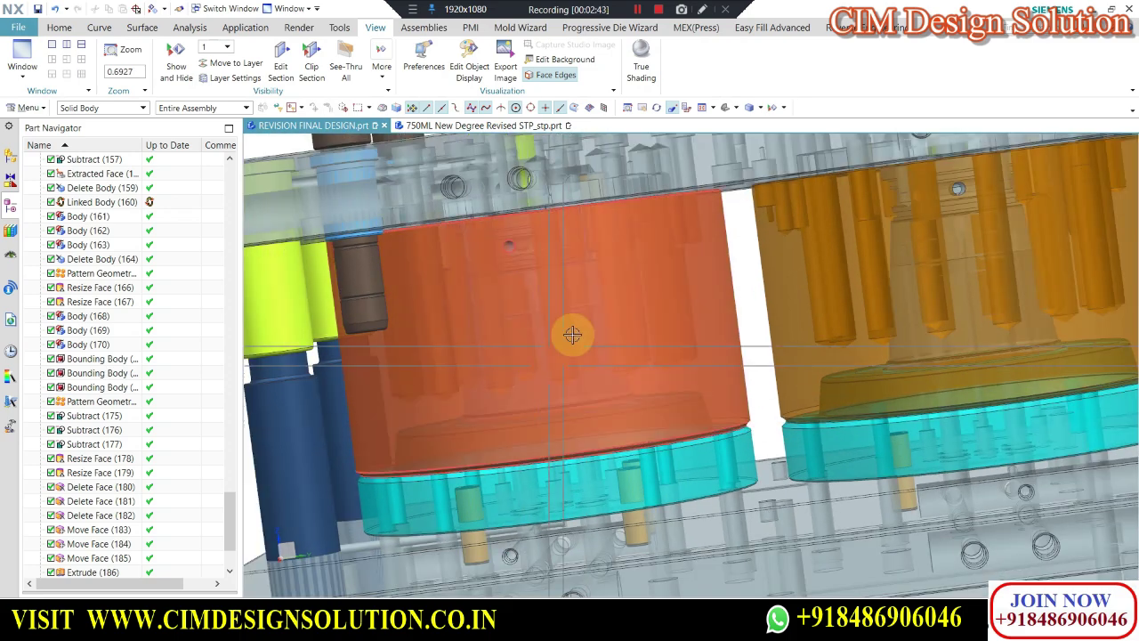
{"action": "scroll", "coordinate": [540, 356], "scroll_direction": "down", "scroll_amount": 2}
{"action": "scroll", "coordinate": [549, 374], "scroll_direction": "down", "scroll_amount": 1}
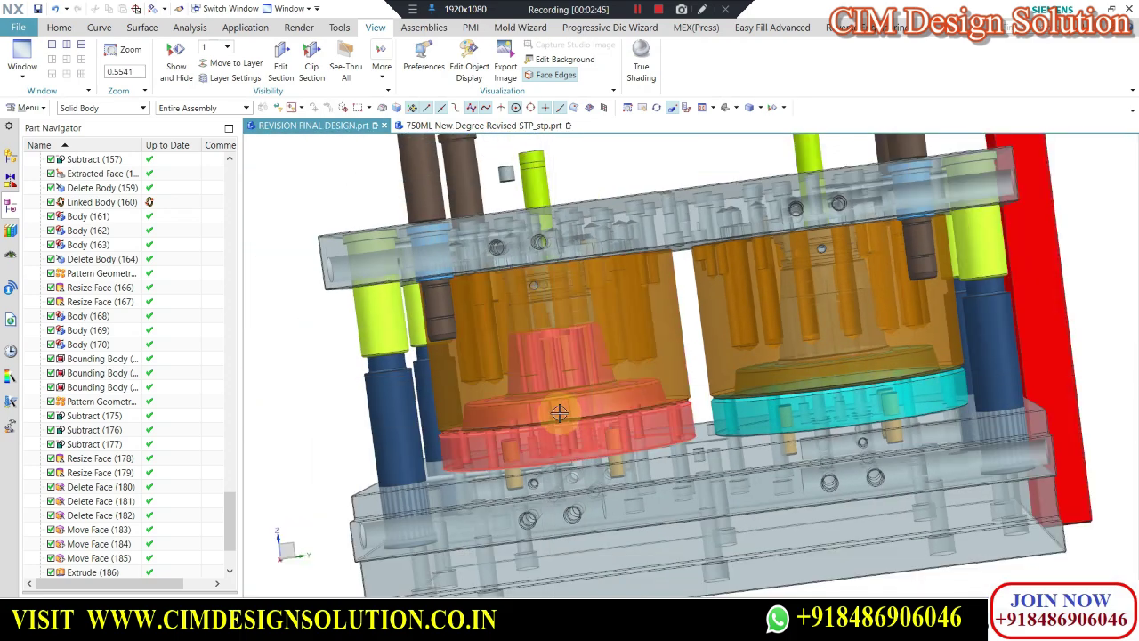
{"action": "scroll", "coordinate": [568, 356], "scroll_direction": "up", "scroll_amount": 1}
{"action": "scroll", "coordinate": [570, 344], "scroll_direction": "down", "scroll_amount": 1}
{"action": "middle_click_drag", "start_coordinate": [570, 344], "coordinate": [582, 376]}
{"action": "scroll", "coordinate": [564, 345], "scroll_direction": "up", "scroll_amount": 2}
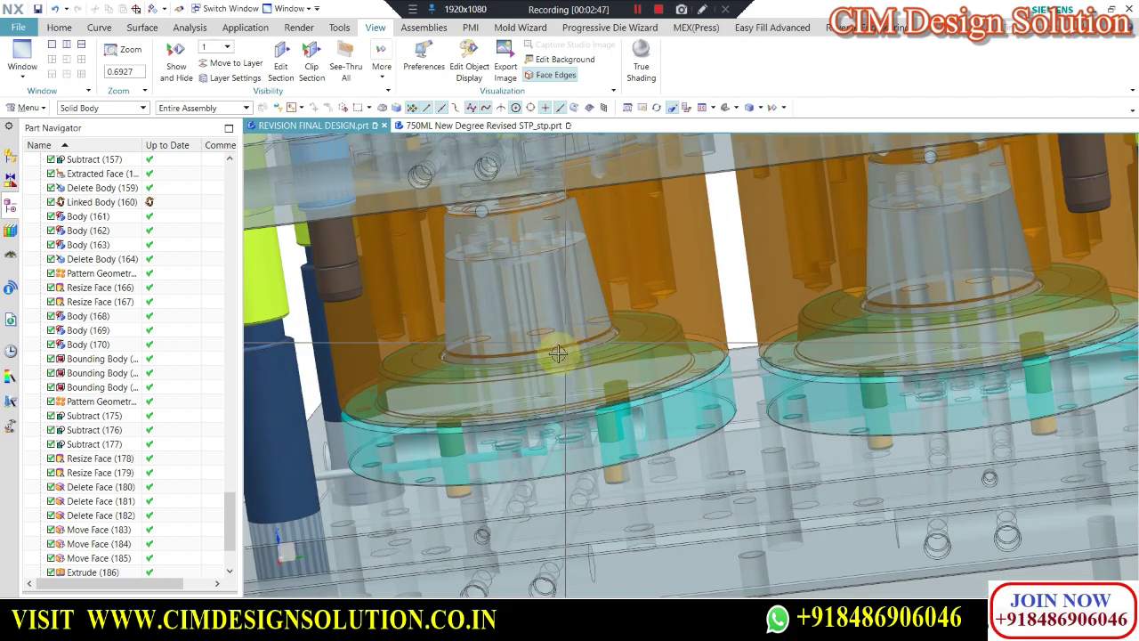
{"action": "middle_click_drag", "start_coordinate": [586, 262], "coordinate": [631, 322]}
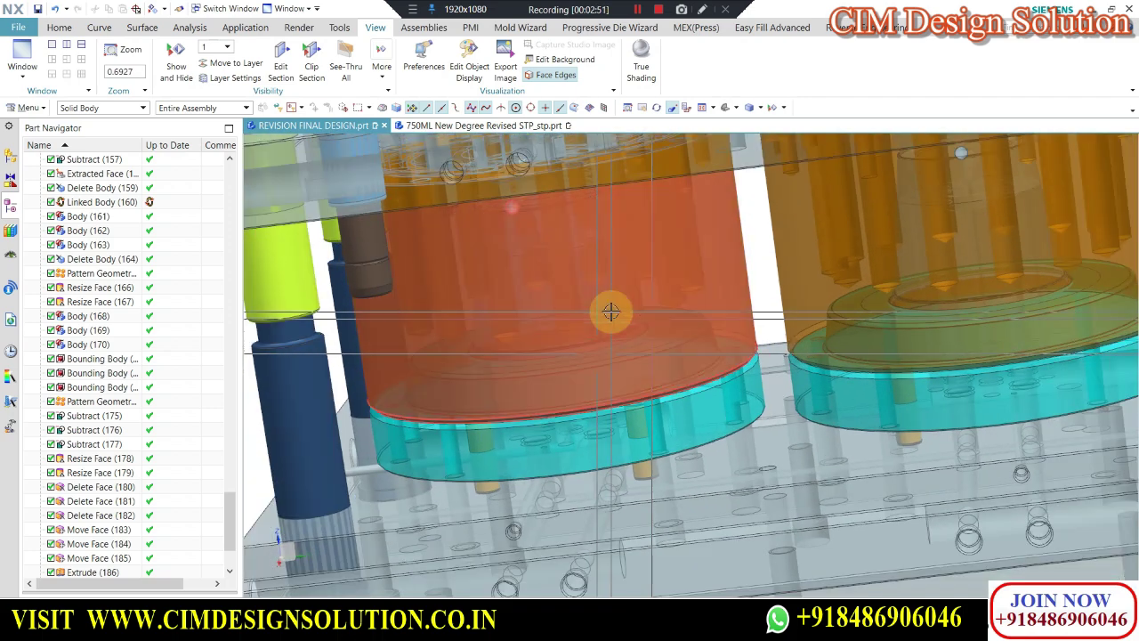
- Examine the vertical cooling holes above the stepped core area in both orange cavity inserts
{"action": "scroll", "coordinate": [623, 298], "scroll_direction": "down", "scroll_amount": 1}
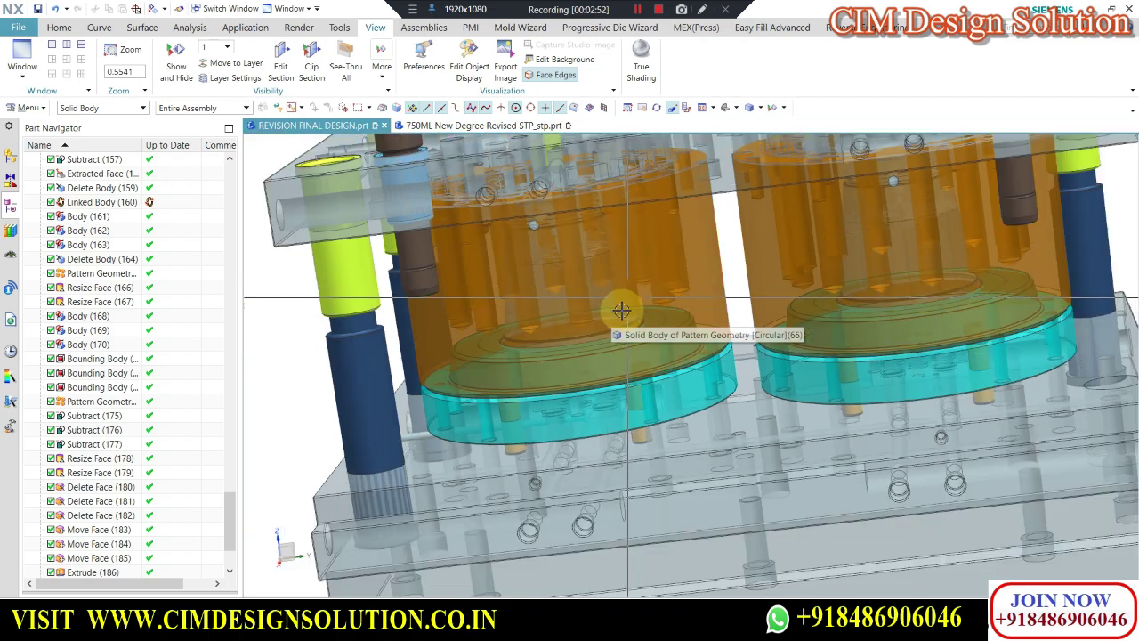
{"action": "scroll", "coordinate": [620, 310], "scroll_direction": "up", "scroll_amount": 1}
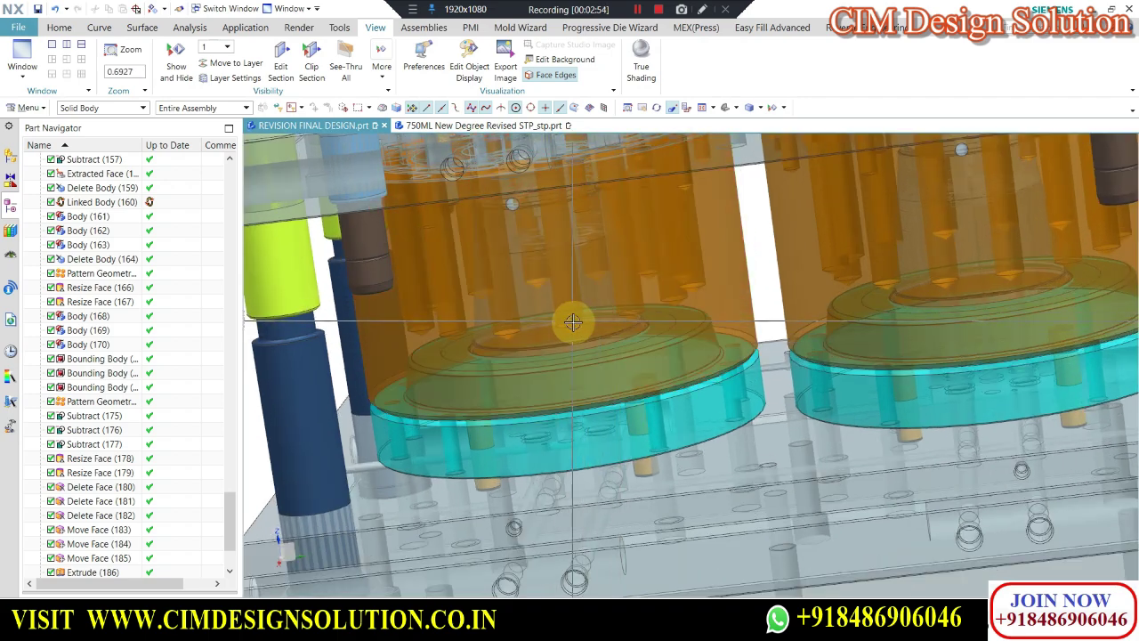
{"action": "middle_click_drag", "start_coordinate": [572, 322], "coordinate": [647, 316]}
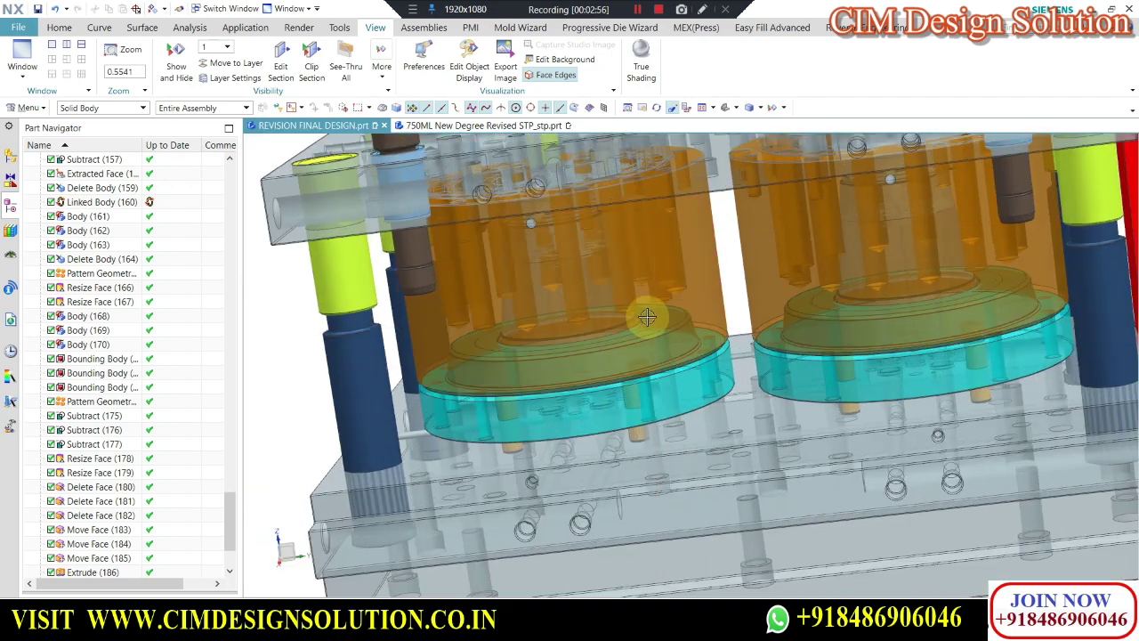
{"action": "scroll", "coordinate": [645, 316], "scroll_direction": "up", "scroll_amount": 1}
{"action": "scroll", "coordinate": [638, 308], "scroll_direction": "down", "scroll_amount": 2}
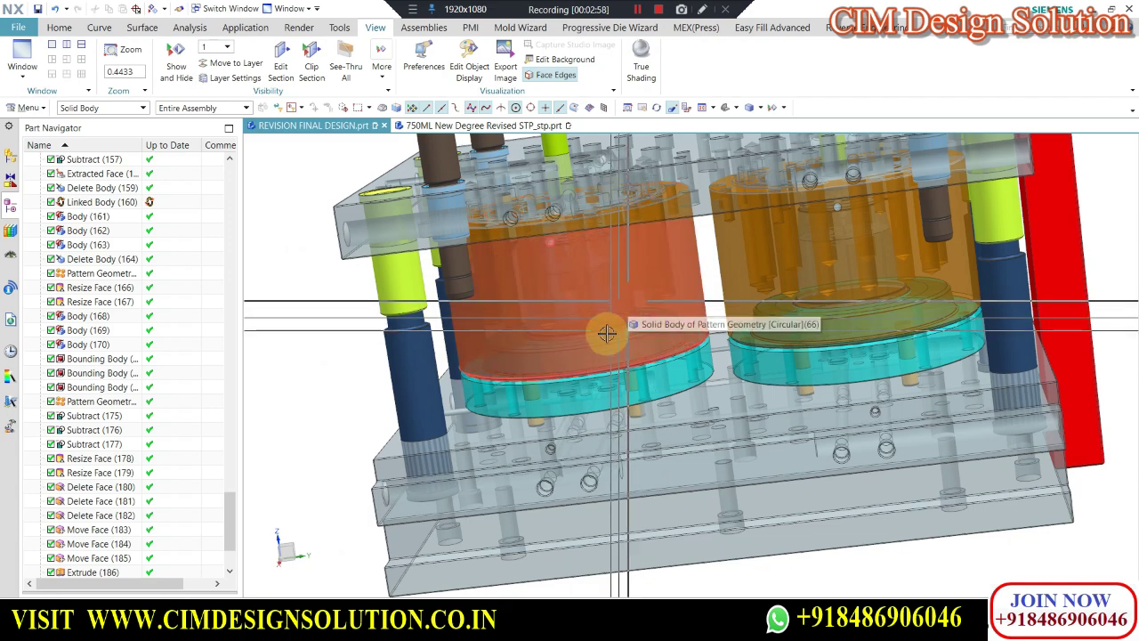
- Examine the whole mold and one cavity insert from an angle, relating its molding surface to surface or stress marks
{"action": "scroll", "coordinate": [615, 301], "scroll_direction": "down", "scroll_amount": 2}
{"action": "mouse_move", "coordinate": [715, 275]}
{"action": "middle_mouse_down"}
{"action": "mouse_move", "coordinate": [735, 275]}
{"action": "mouse_move", "coordinate": [661, 273]}
{"action": "mouse_move", "coordinate": [716, 276]}
{"action": "middle_mouse_up"}
{"action": "scroll", "coordinate": [750, 267], "scroll_direction": "up", "scroll_amount": 2}
{"action": "scroll", "coordinate": [662, 278], "scroll_direction": "down", "scroll_amount": 2}
{"action": "scroll", "coordinate": [641, 295], "scroll_direction": "up", "scroll_amount": 5}
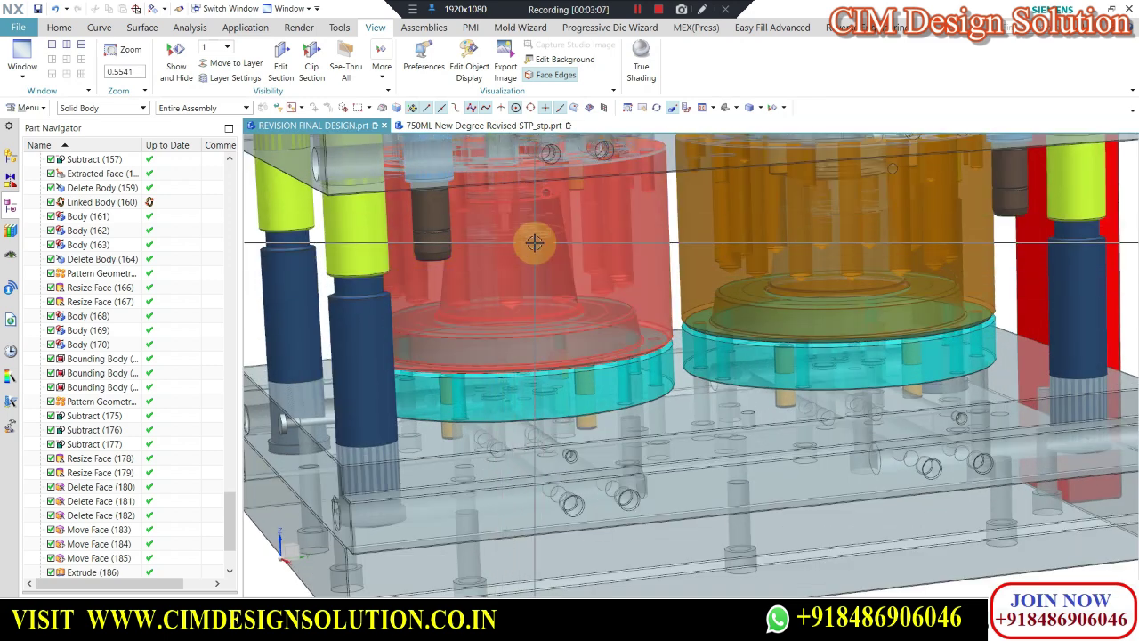
{"action": "scroll", "coordinate": [532, 215], "scroll_direction": "down", "scroll_amount": 1}
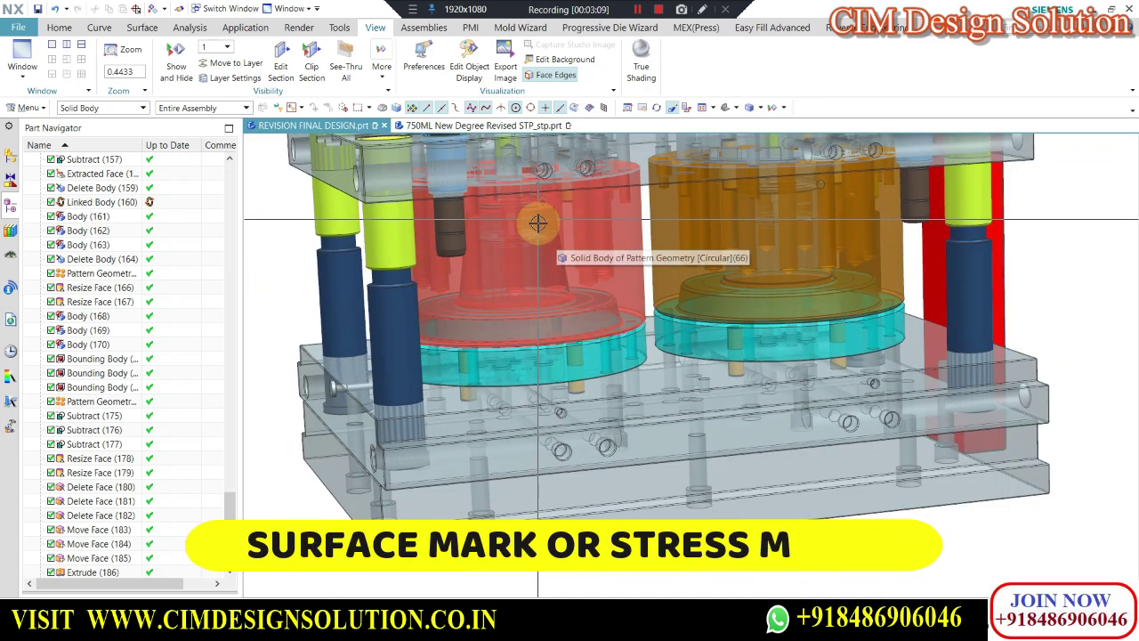
{"action": "scroll", "coordinate": [542, 238], "scroll_direction": "down", "scroll_amount": 1}
{"action": "scroll", "coordinate": [594, 224], "scroll_direction": "up", "scroll_amount": 1}
{"action": "scroll", "coordinate": [552, 254], "scroll_direction": "up", "scroll_amount": 1}
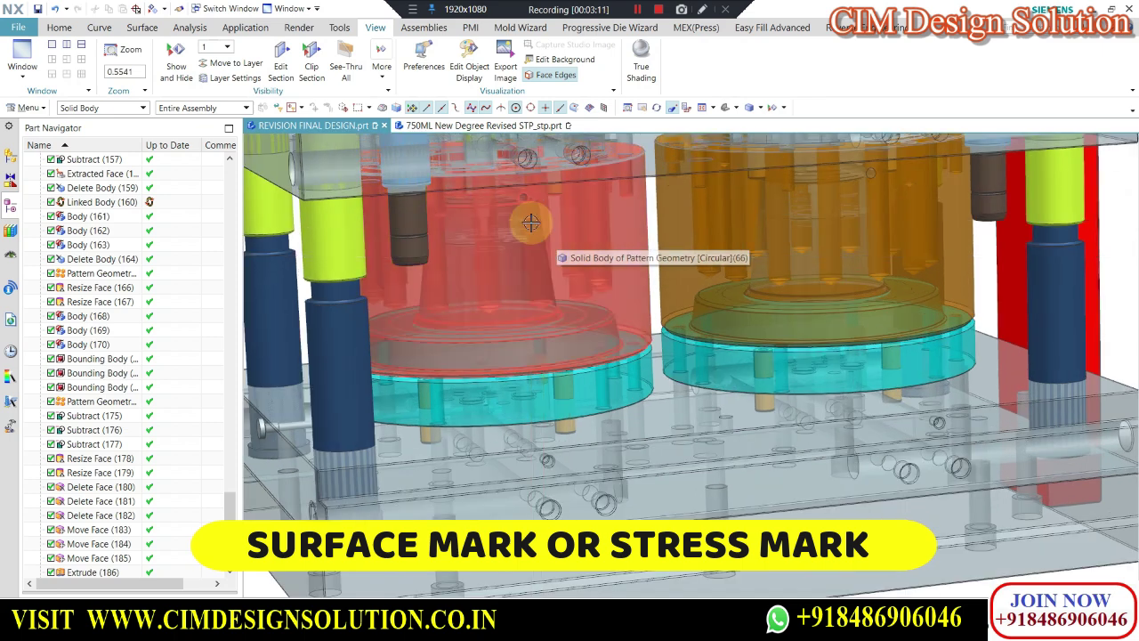
- View the container in the 750ML New Degree Revised STP_stp part, then return to REVISION FINAL DESIGN and examine the cores and plates
{"action": "left_click", "coordinate": [505, 127]}
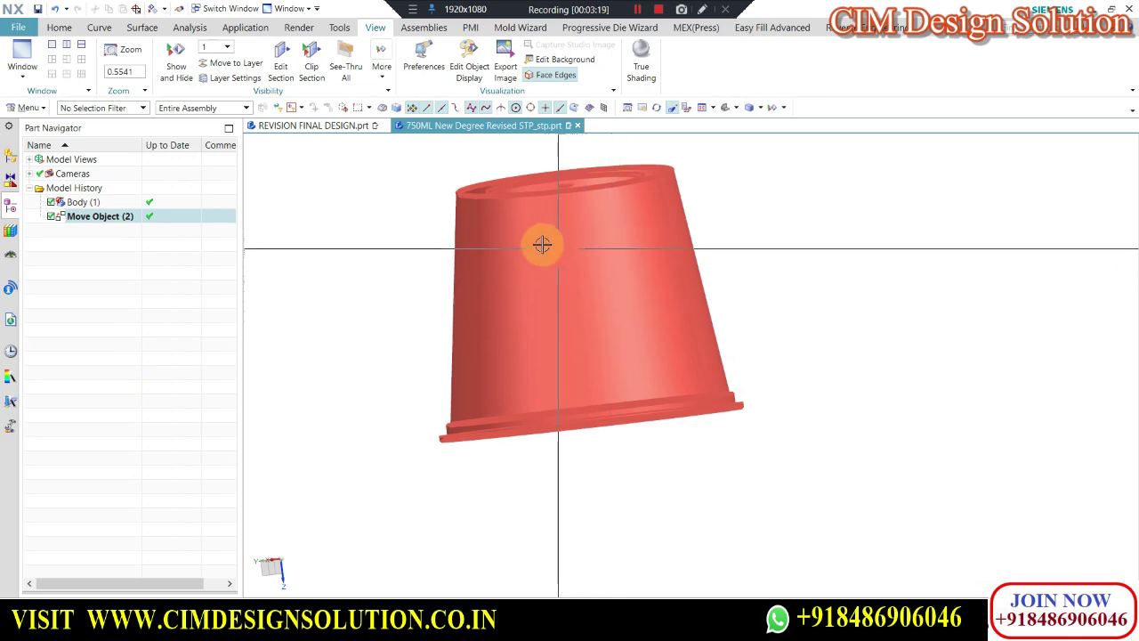
{"action": "left_click", "coordinate": [311, 126]}
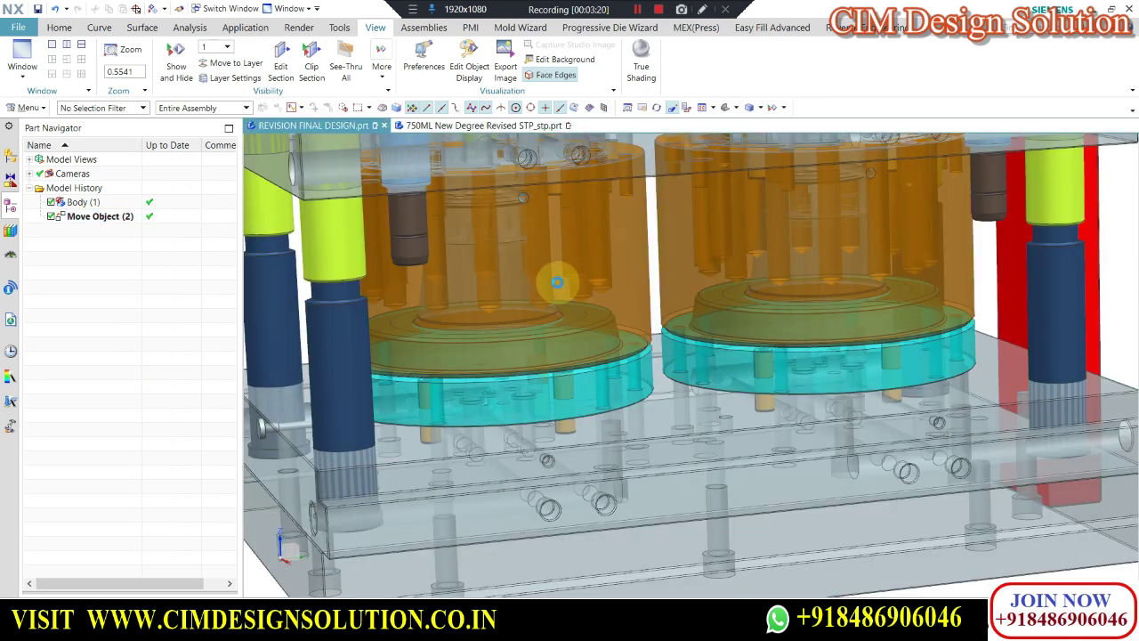
{"action": "scroll", "coordinate": [556, 283], "scroll_direction": "down", "scroll_amount": 1}
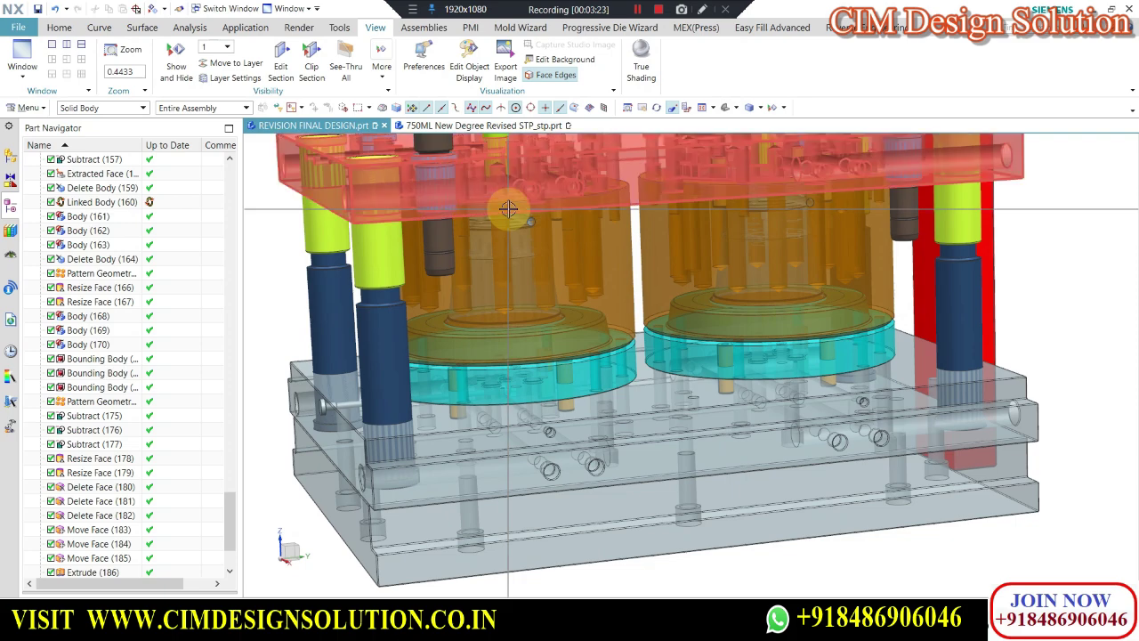
{"action": "scroll", "coordinate": [512, 219], "scroll_direction": "down", "scroll_amount": 1}
{"action": "middle_click_drag", "start_coordinate": [521, 224], "coordinate": [557, 241]}
- Switch to the JOB NO-15112 drawing in AutoCAD and examine the VIJAYDEEP VMA AE-02 valve in the core section
{"action": "mouse_move", "coordinate": [595, 627]}
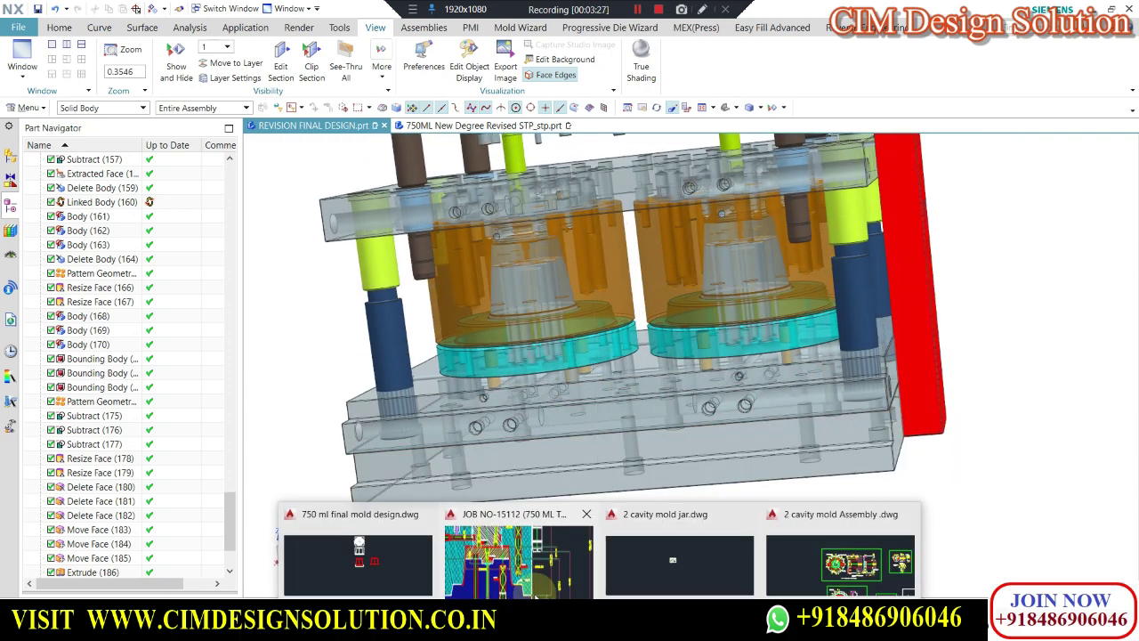
{"action": "left_click", "coordinate": [516, 563]}
{"action": "scroll", "coordinate": [550, 327], "scroll_direction": "down", "scroll_amount": 3}
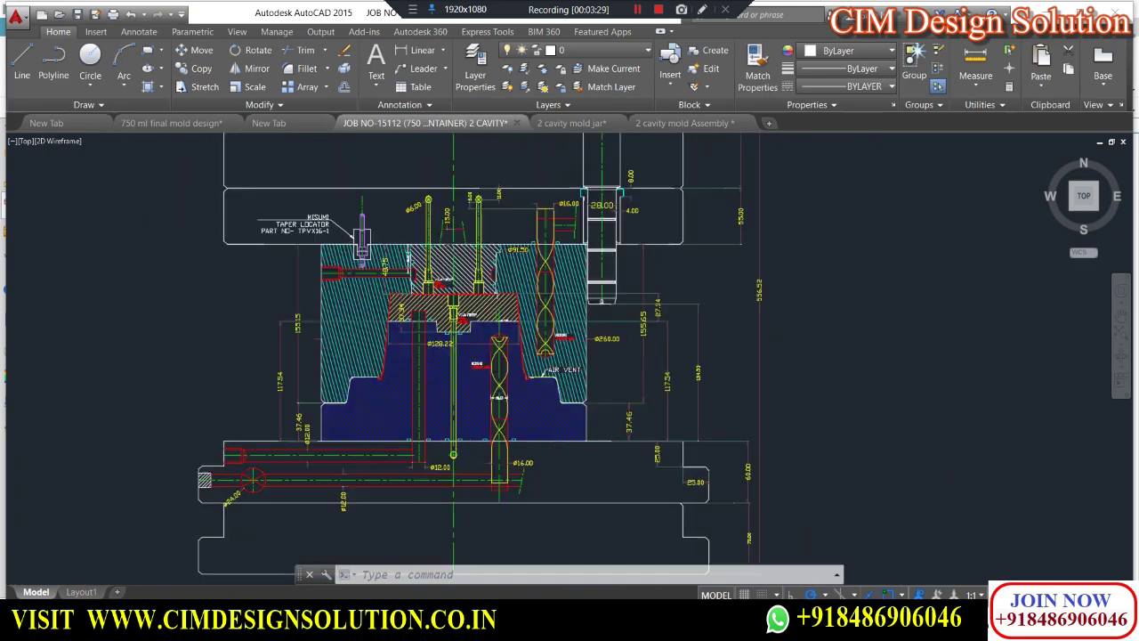
{"action": "scroll", "coordinate": [520, 194], "scroll_direction": "up", "scroll_amount": 6}
{"action": "scroll", "coordinate": [585, 438], "scroll_direction": "down", "scroll_amount": 3}
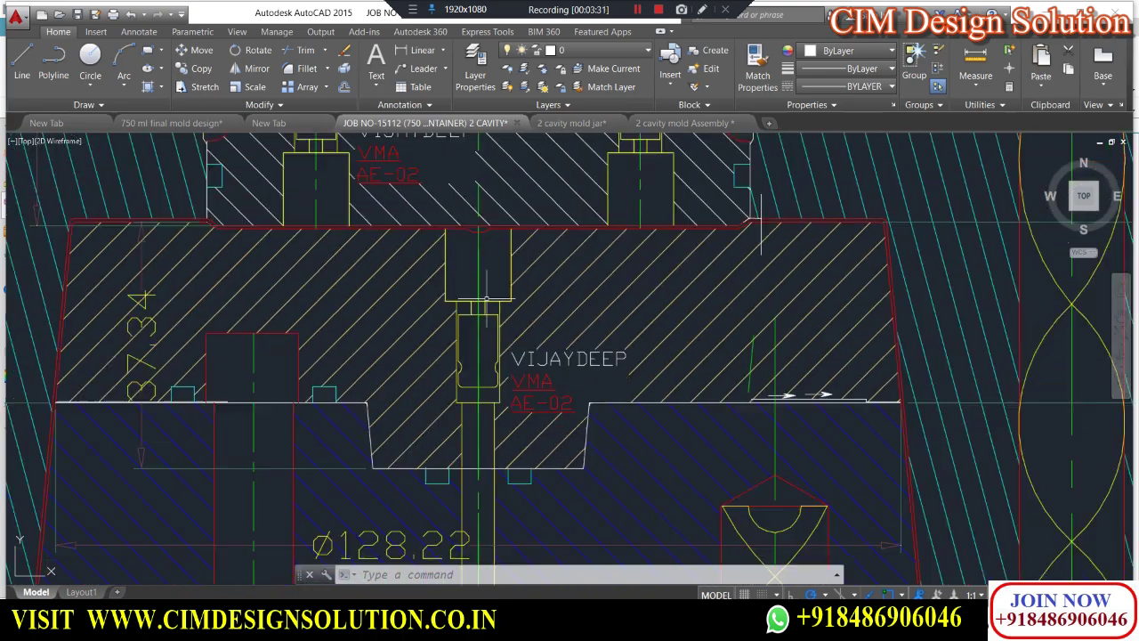
{"action": "scroll", "coordinate": [439, 219], "scroll_direction": "up", "scroll_amount": 2}
{"action": "scroll", "coordinate": [439, 219], "scroll_direction": "down", "scroll_amount": 4}
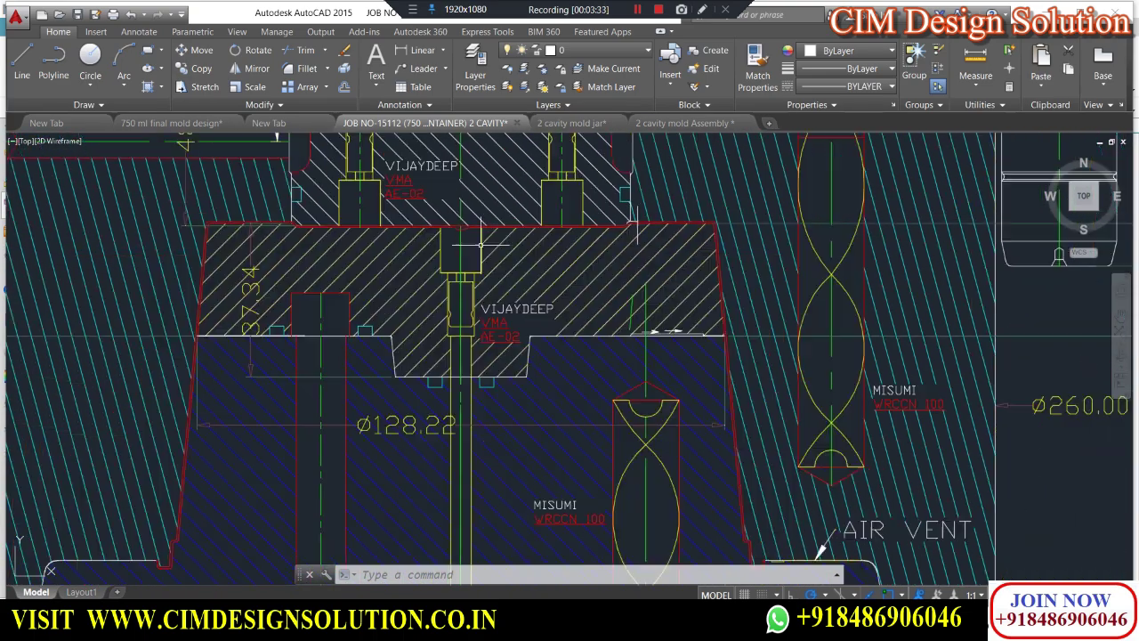
{"action": "scroll", "coordinate": [472, 261], "scroll_direction": "up", "scroll_amount": 4}
{"action": "scroll", "coordinate": [562, 373], "scroll_direction": "up", "scroll_amount": 2}
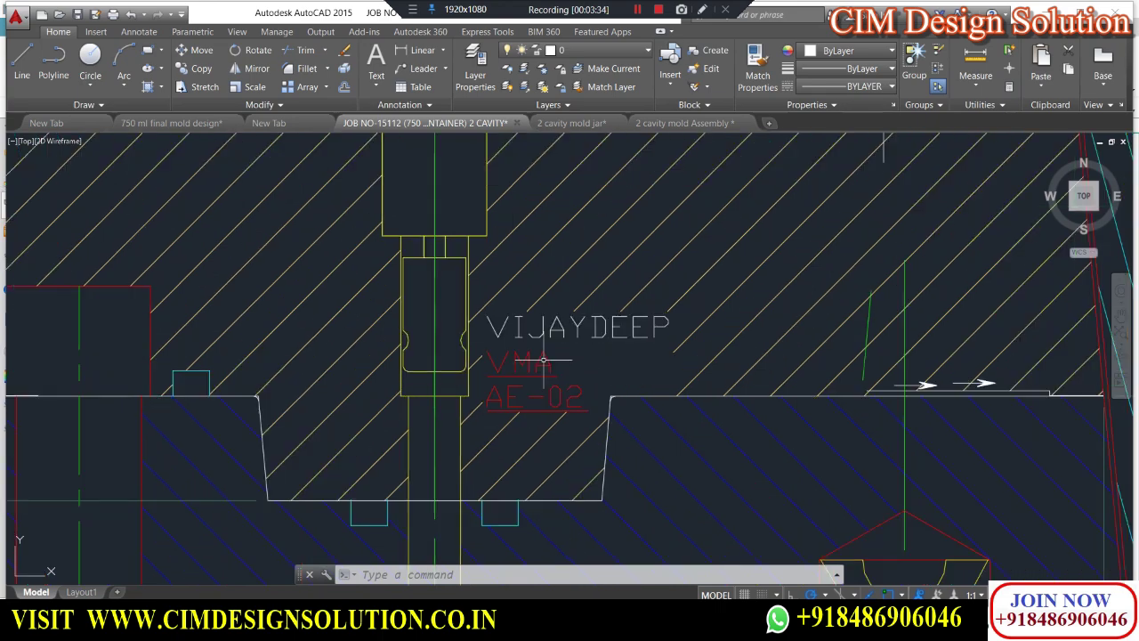
{"action": "scroll", "coordinate": [476, 386], "scroll_direction": "down", "scroll_amount": 6}
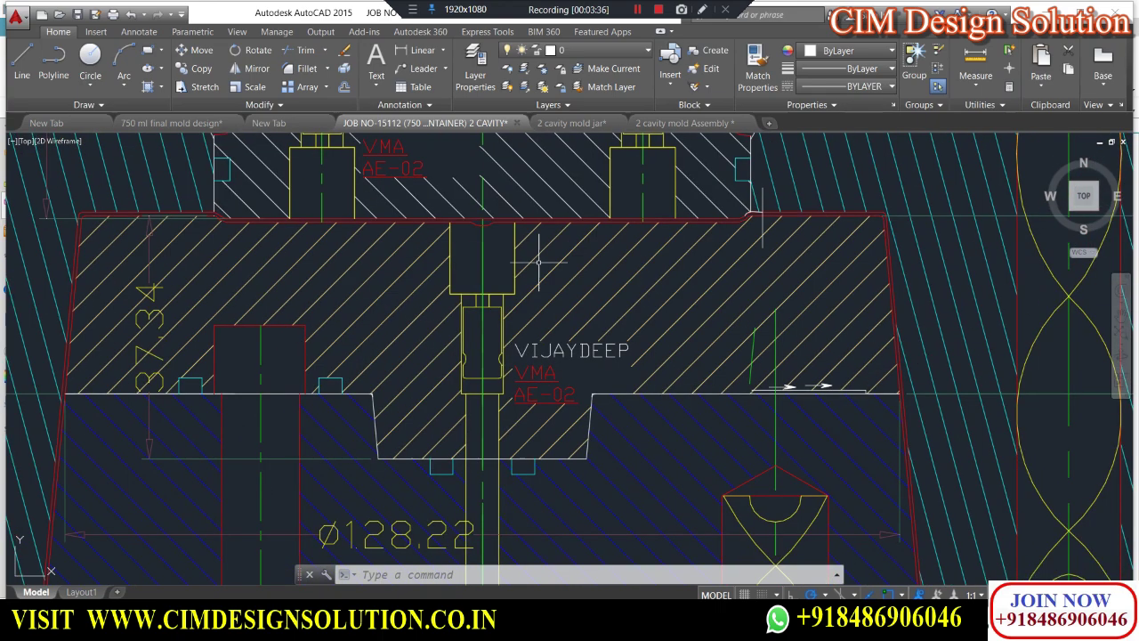
{"action": "scroll", "coordinate": [459, 192], "scroll_direction": "up", "scroll_amount": 3}
{"action": "scroll", "coordinate": [514, 252], "scroll_direction": "down", "scroll_amount": 3}
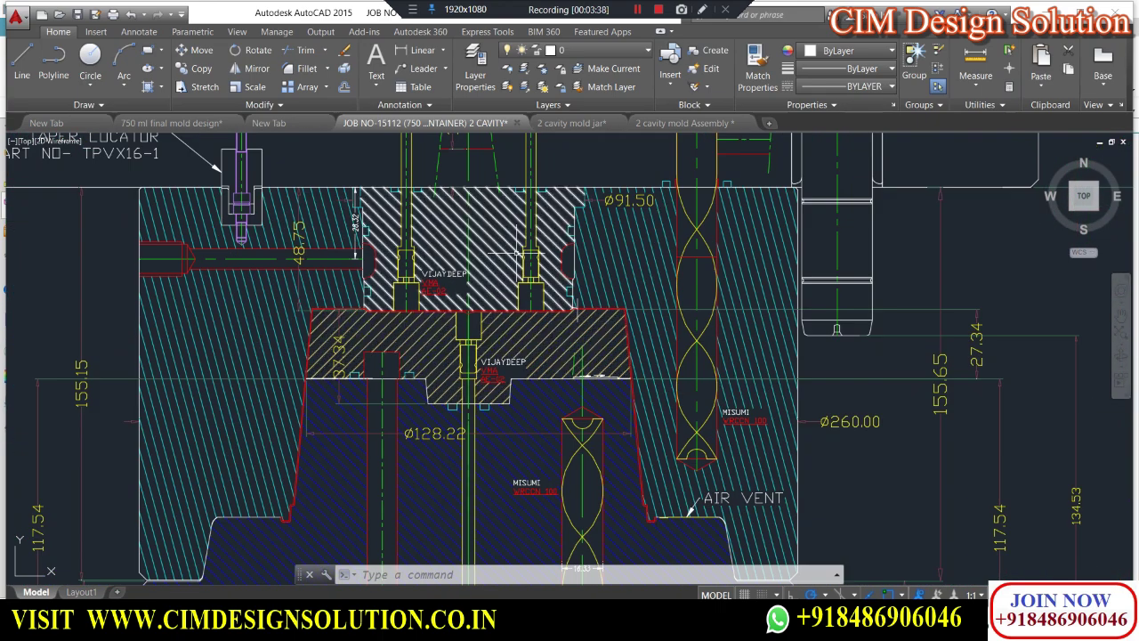
- Examine the core's MISUMI spiral baffle and the cooling lines running through the plate below it
{"action": "scroll", "coordinate": [456, 284], "scroll_direction": "down", "scroll_amount": 2}
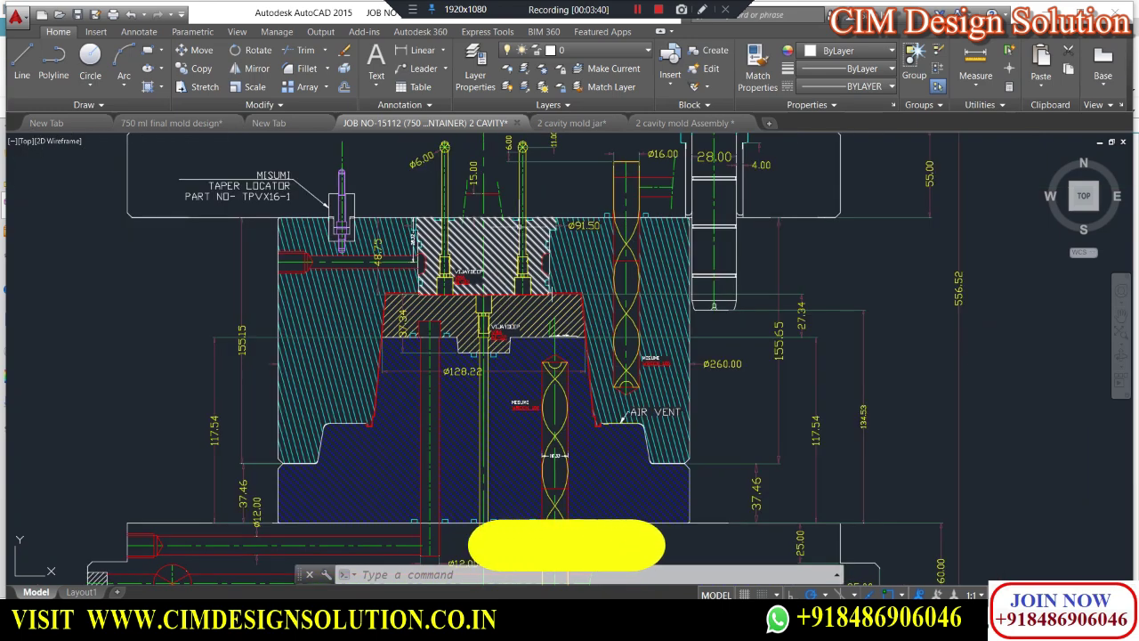
{"action": "scroll", "coordinate": [485, 436], "scroll_direction": "down", "scroll_amount": 4}
{"action": "scroll", "coordinate": [496, 392], "scroll_direction": "up", "scroll_amount": 2}
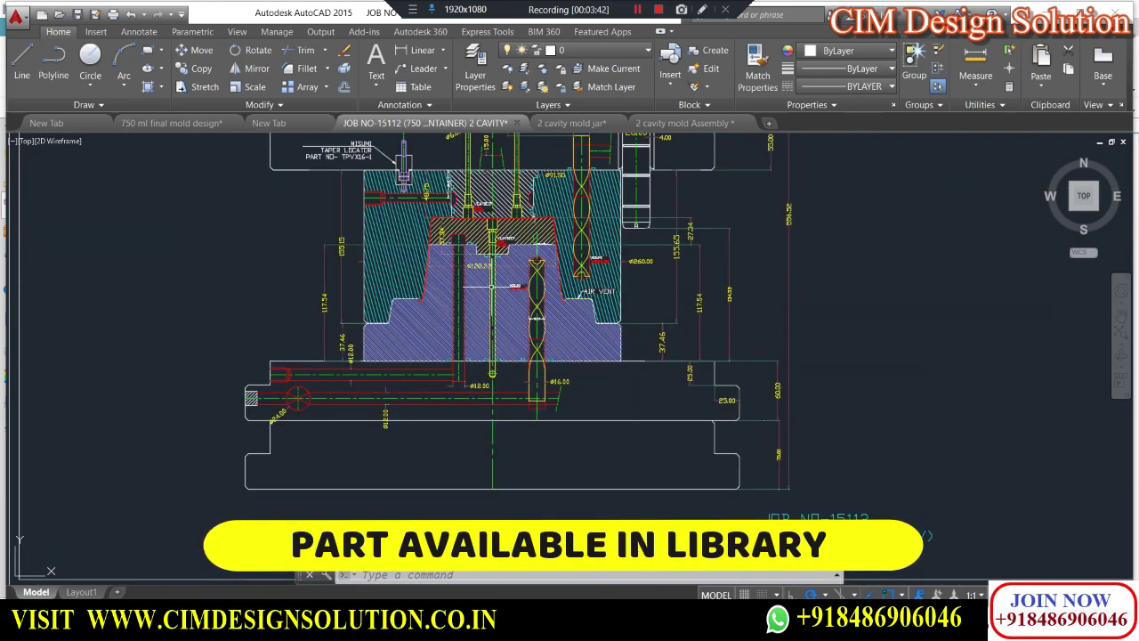
{"action": "scroll", "coordinate": [525, 304], "scroll_direction": "up", "scroll_amount": 2}
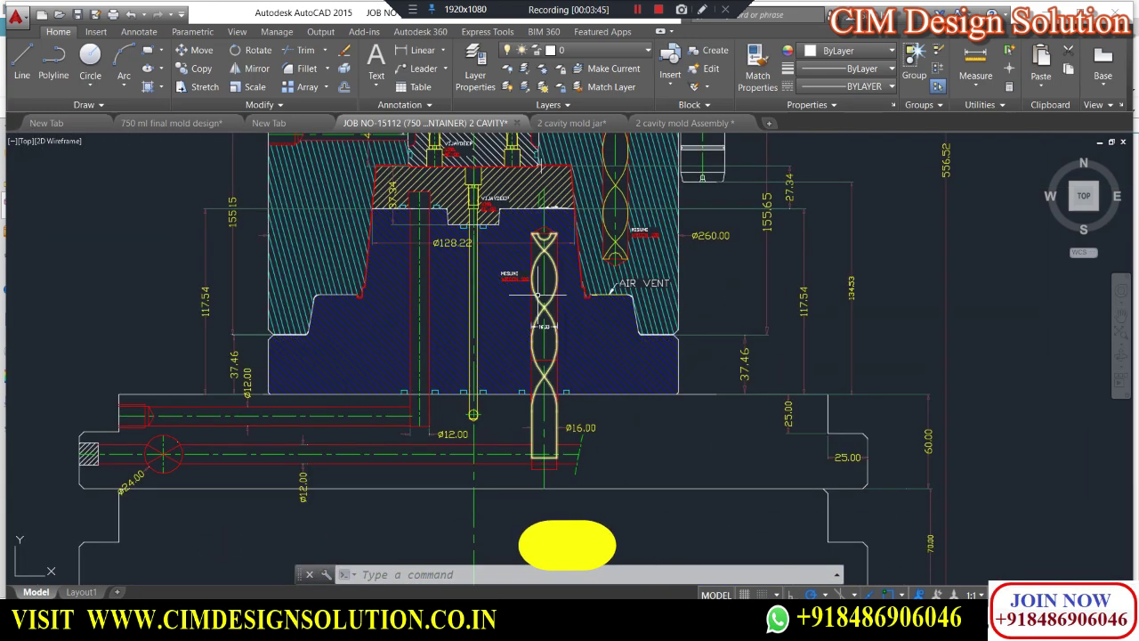
{"action": "scroll", "coordinate": [565, 304], "scroll_direction": "down", "scroll_amount": 2}
{"action": "scroll", "coordinate": [522, 241], "scroll_direction": "up", "scroll_amount": 3}
{"action": "scroll", "coordinate": [570, 267], "scroll_direction": "down", "scroll_amount": 3}
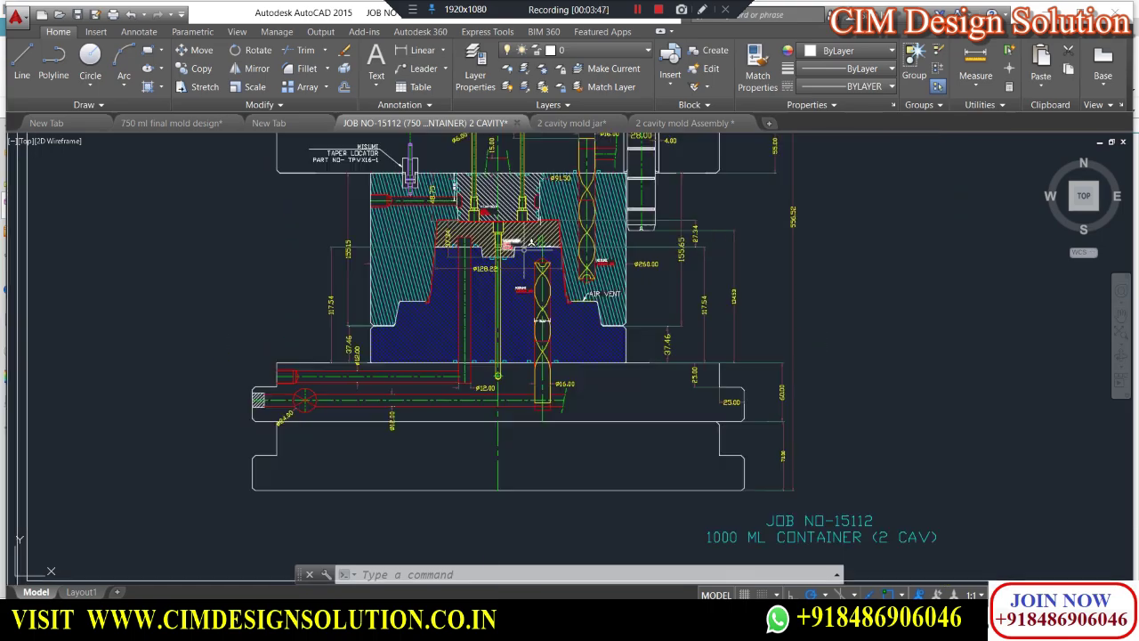
- Examine the air vent at the parting step and the VMA AE-02 valves in the upper insert of the section
{"action": "scroll", "coordinate": [655, 297], "scroll_direction": "up", "scroll_amount": 4}
{"action": "scroll", "coordinate": [655, 298], "scroll_direction": "down", "scroll_amount": 3}
{"action": "scroll", "coordinate": [623, 293], "scroll_direction": "up", "scroll_amount": 4}
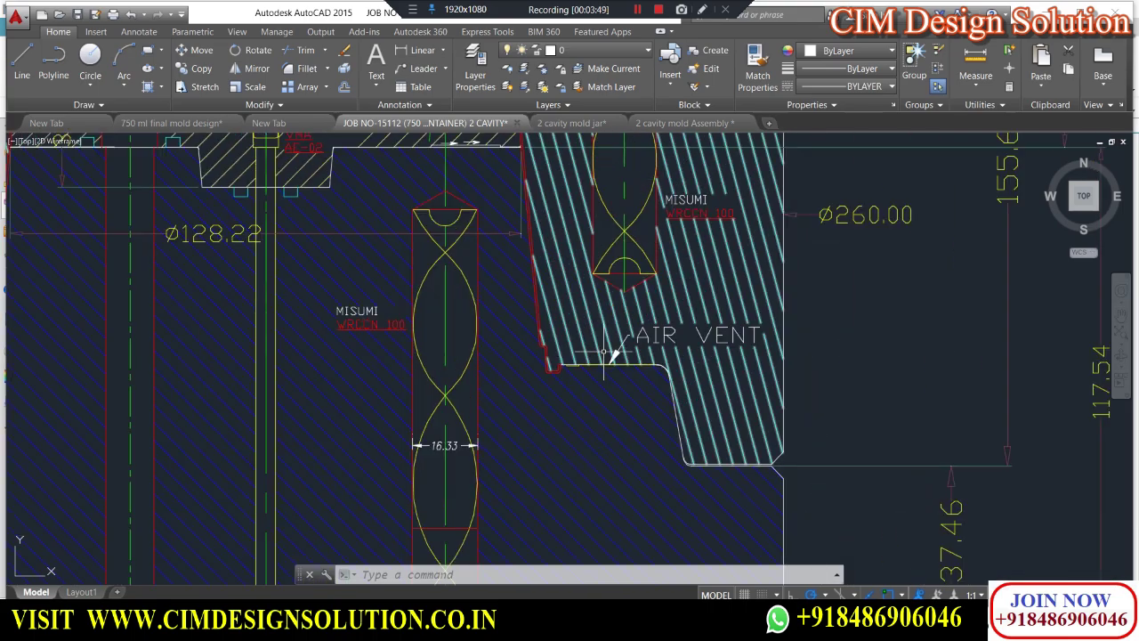
{"action": "scroll", "coordinate": [578, 285], "scroll_direction": "down", "scroll_amount": 4}
{"action": "scroll", "coordinate": [534, 280], "scroll_direction": "up", "scroll_amount": 4}
{"action": "scroll", "coordinate": [534, 279], "scroll_direction": "down", "scroll_amount": 4}
{"action": "scroll", "coordinate": [543, 258], "scroll_direction": "up", "scroll_amount": 5}
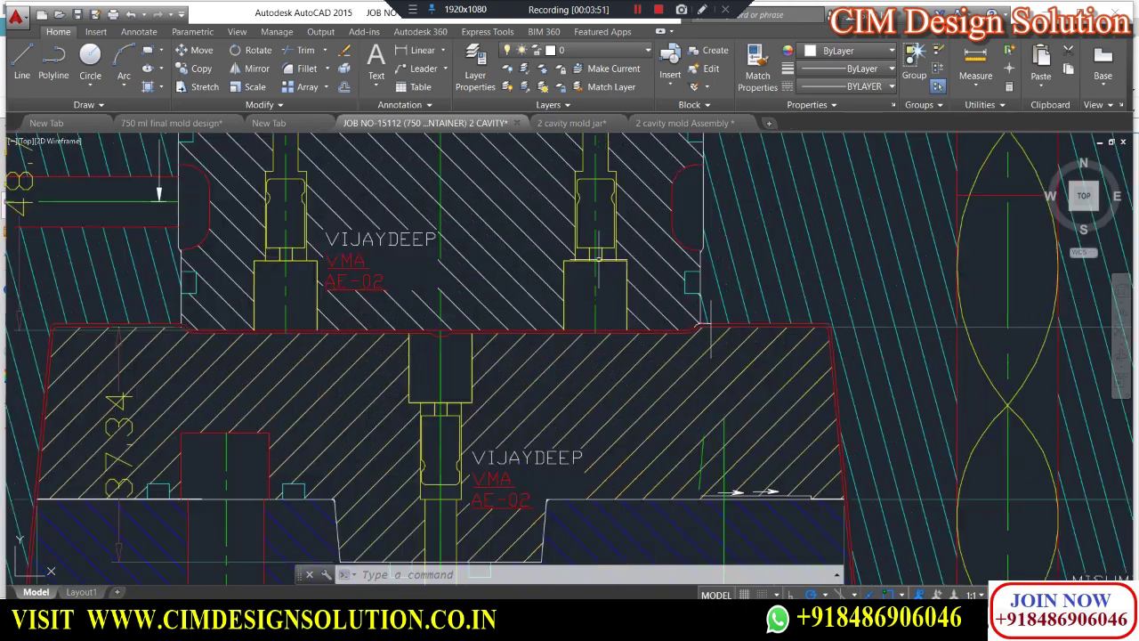
{"action": "scroll", "coordinate": [552, 241], "scroll_direction": "down", "scroll_amount": 5}
{"action": "scroll", "coordinate": [570, 263], "scroll_direction": "up", "scroll_amount": 3}
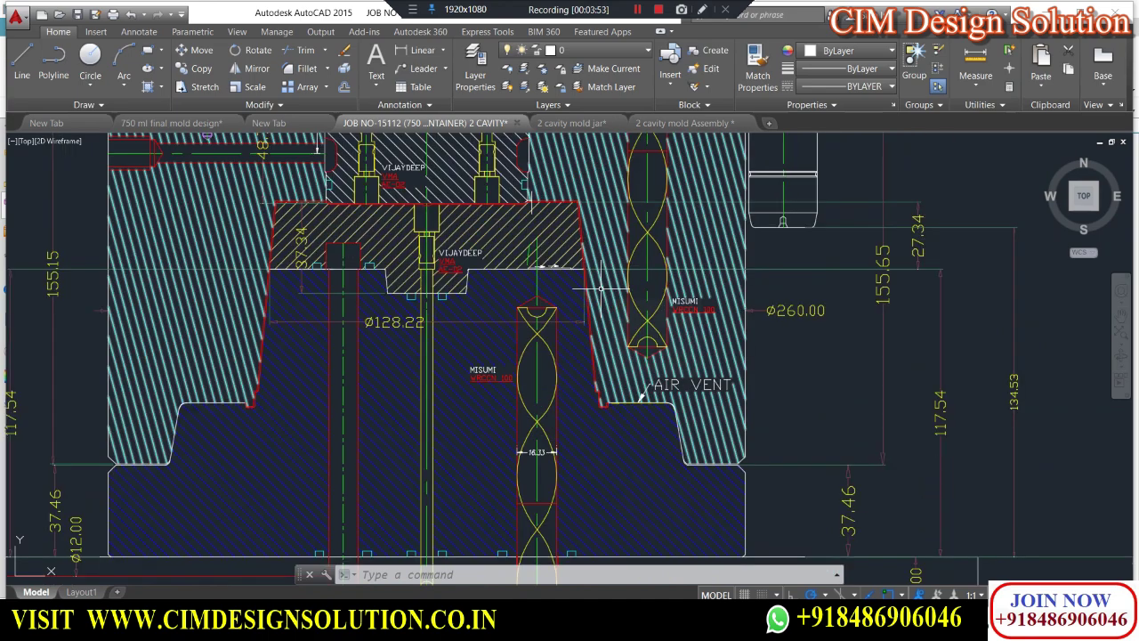
{"action": "scroll", "coordinate": [543, 282], "scroll_direction": "down", "scroll_amount": 6}
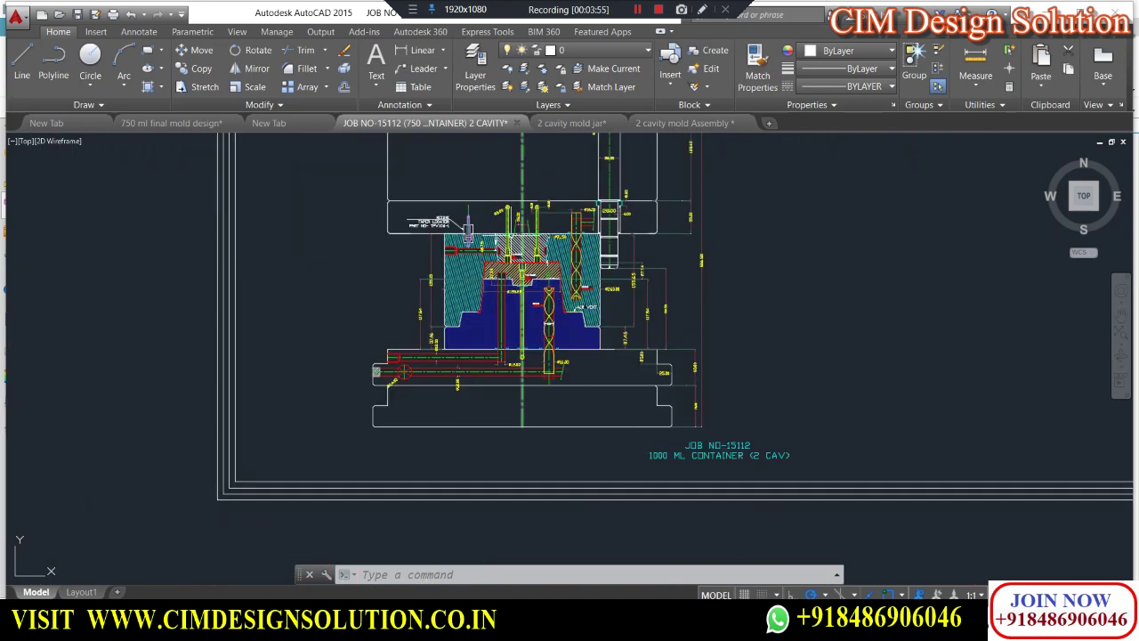
- Switch back to NX and examine the outer wall and rim of the 750ML New Degree Revised STP_stp container for part whitening
{"action": "key", "text": "alt+Tab"}
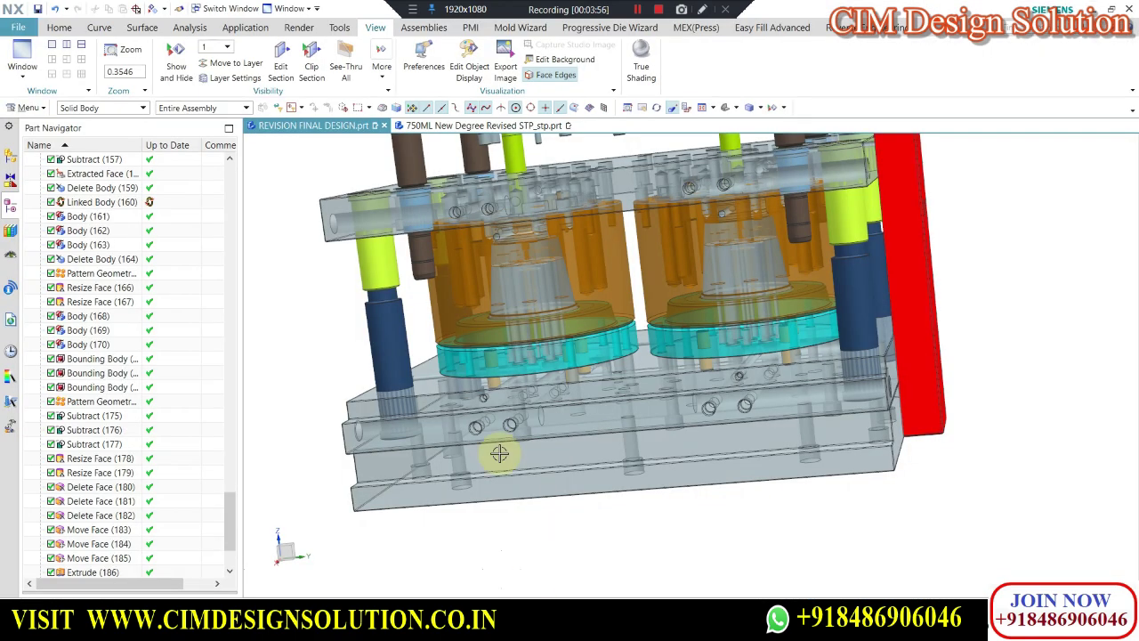
{"action": "left_click", "coordinate": [487, 125]}
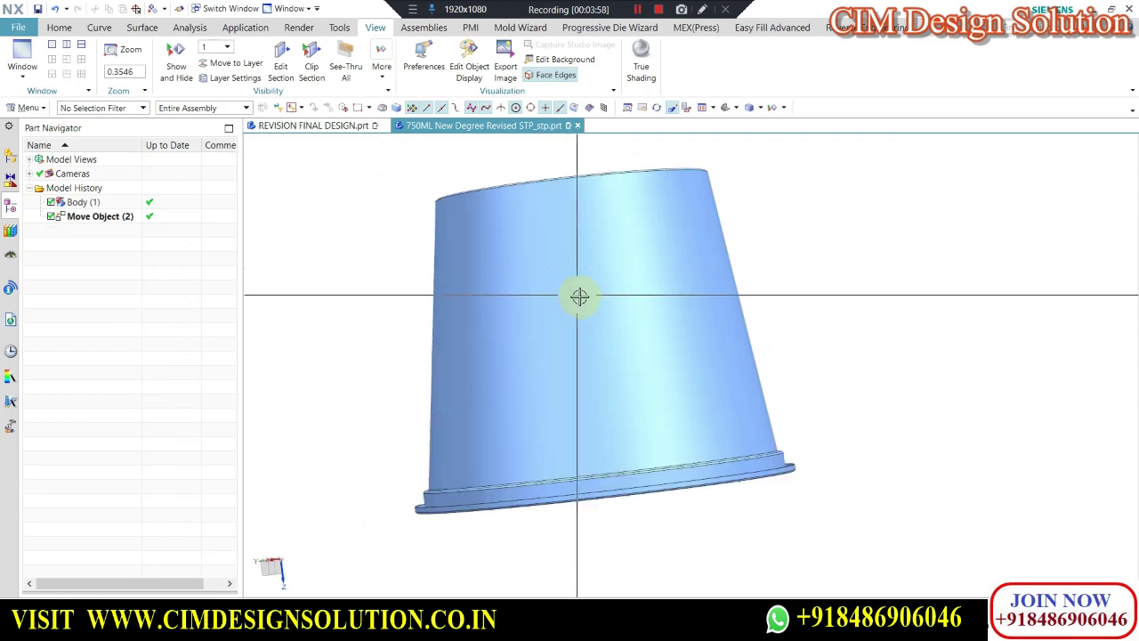
{"action": "middle_click_drag", "start_coordinate": [579, 296], "coordinate": [588, 334]}
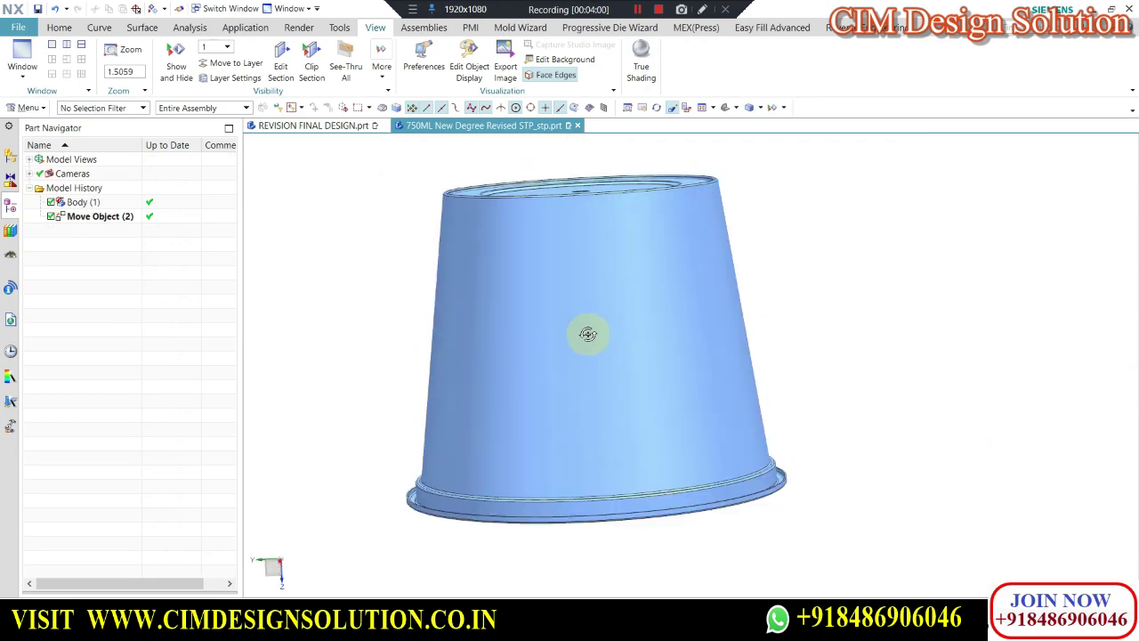
{"action": "left_click", "coordinate": [627, 245]}
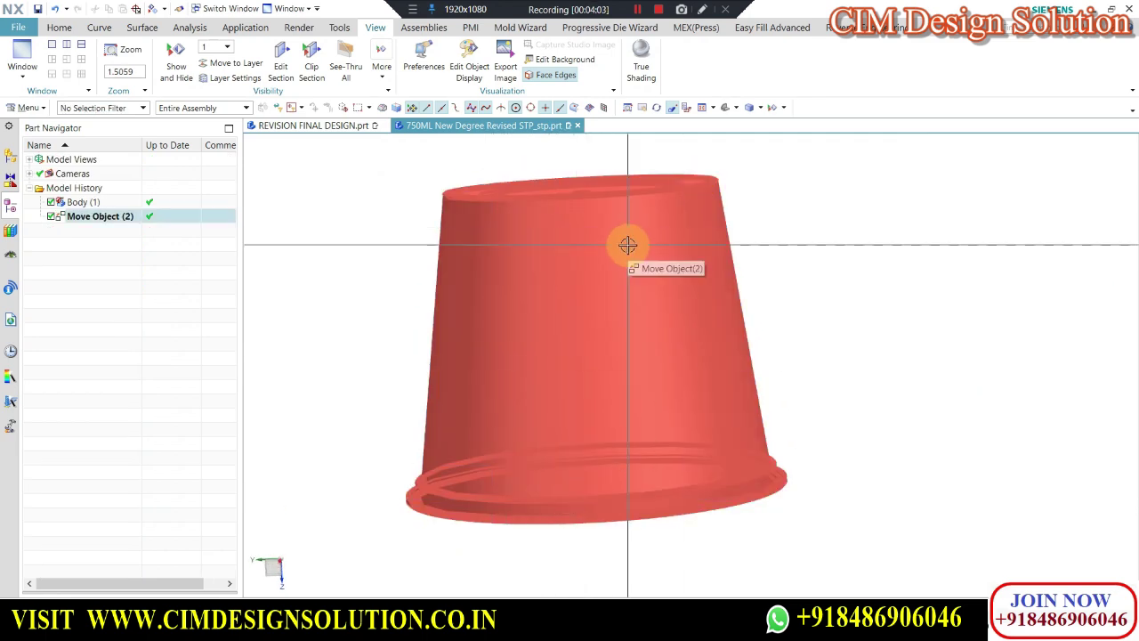
{"action": "middle_click_drag", "start_coordinate": [580, 286], "coordinate": [549, 250]}
{"action": "scroll", "coordinate": [549, 249], "scroll_direction": "down", "scroll_amount": 2}
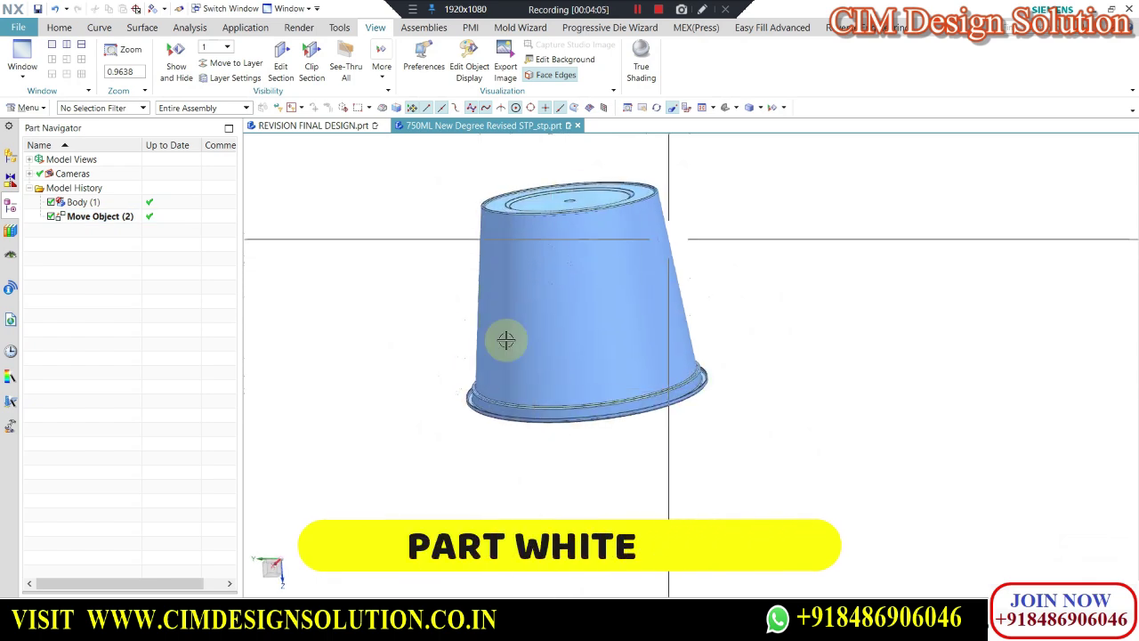
{"action": "left_click", "coordinate": [599, 268]}
{"action": "scroll", "coordinate": [601, 303], "scroll_direction": "up", "scroll_amount": 2}
{"action": "middle_click_drag", "start_coordinate": [601, 303], "coordinate": [579, 273]}
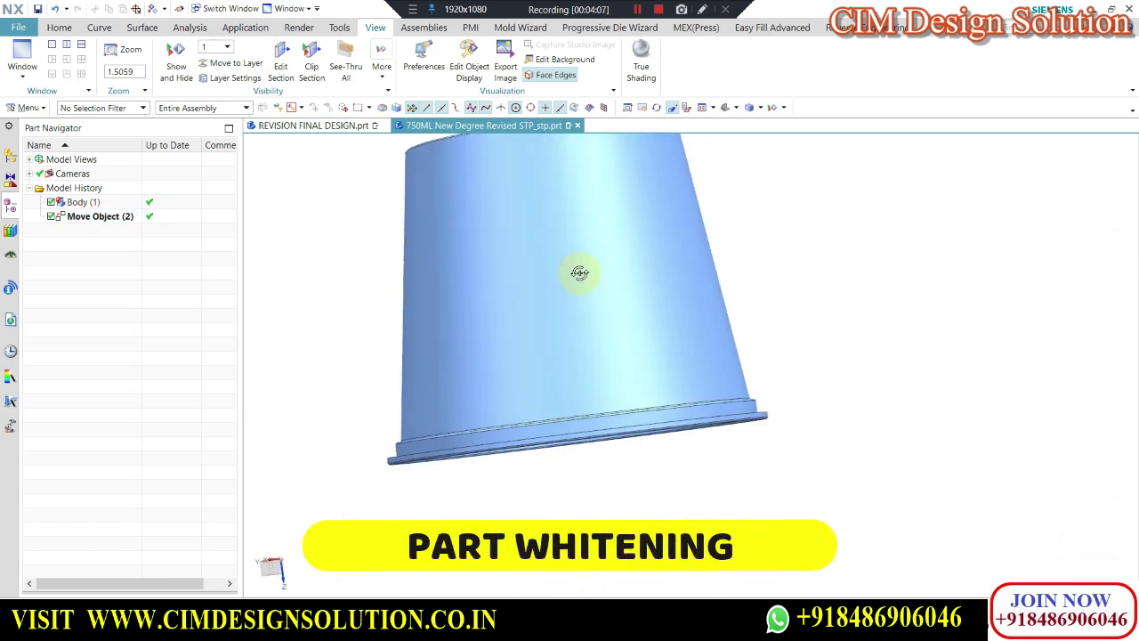
- Examine the container's base, bottom edge and outer wall for part whitening
{"action": "scroll", "coordinate": [574, 298], "scroll_direction": "down", "scroll_amount": 2}
{"action": "mouse_move", "coordinate": [577, 323]}
{"action": "middle_mouse_down"}
{"action": "mouse_move", "coordinate": [570, 258]}
{"action": "mouse_move", "coordinate": [582, 272]}
{"action": "middle_mouse_up"}
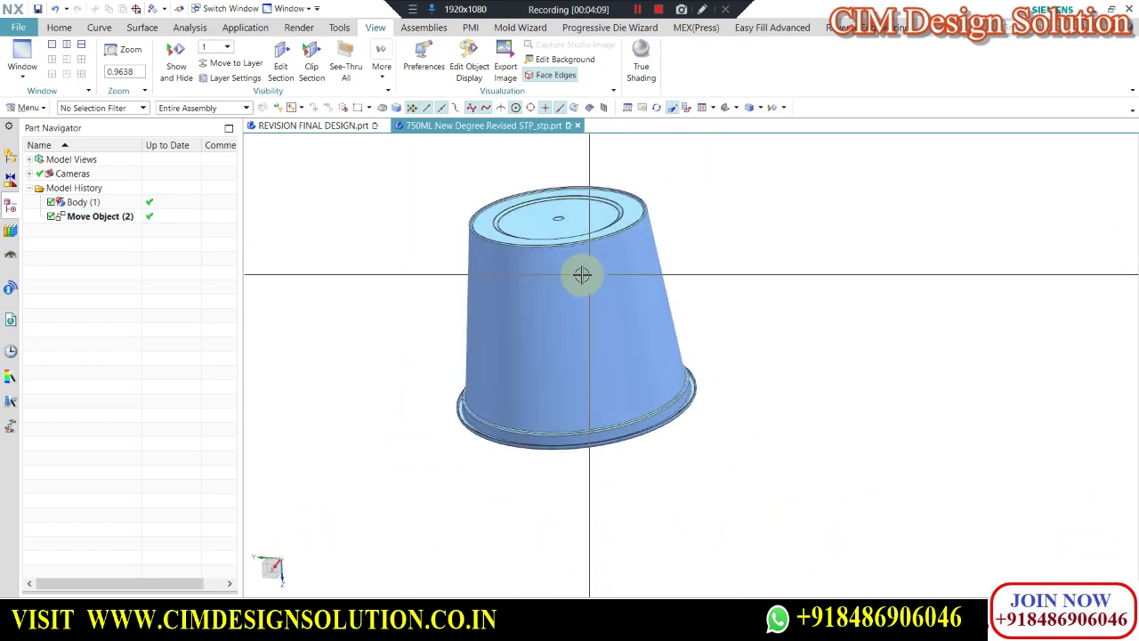
{"action": "left_click", "coordinate": [575, 281]}
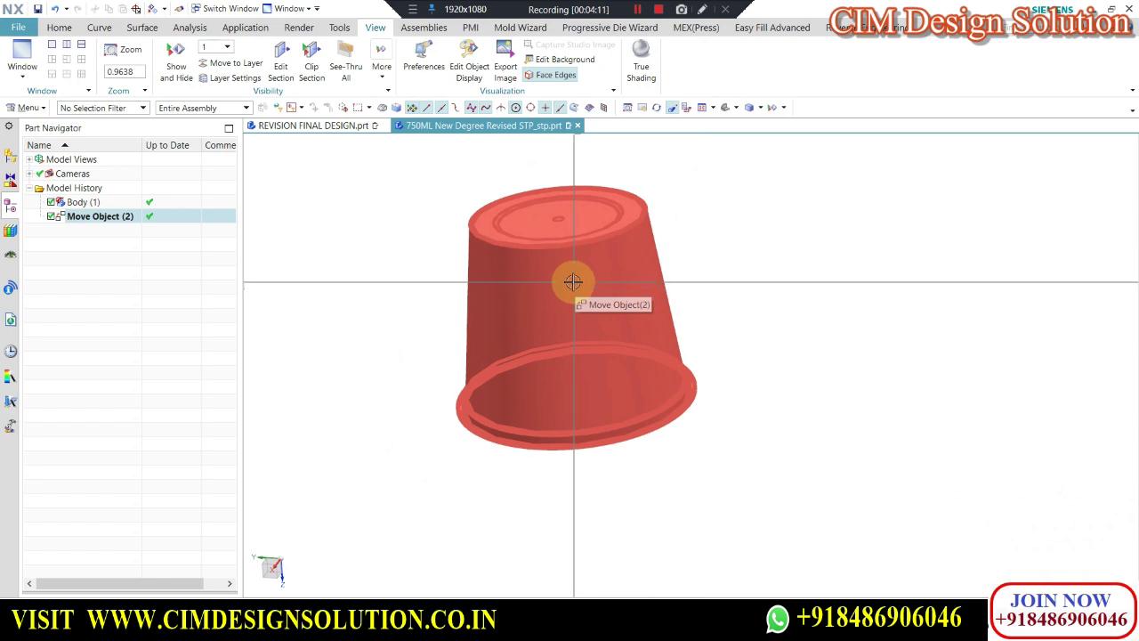
{"action": "scroll", "coordinate": [567, 281], "scroll_direction": "up", "scroll_amount": 1}
{"action": "scroll", "coordinate": [579, 296], "scroll_direction": "down", "scroll_amount": 1}
{"action": "scroll", "coordinate": [599, 209], "scroll_direction": "up", "scroll_amount": 1}
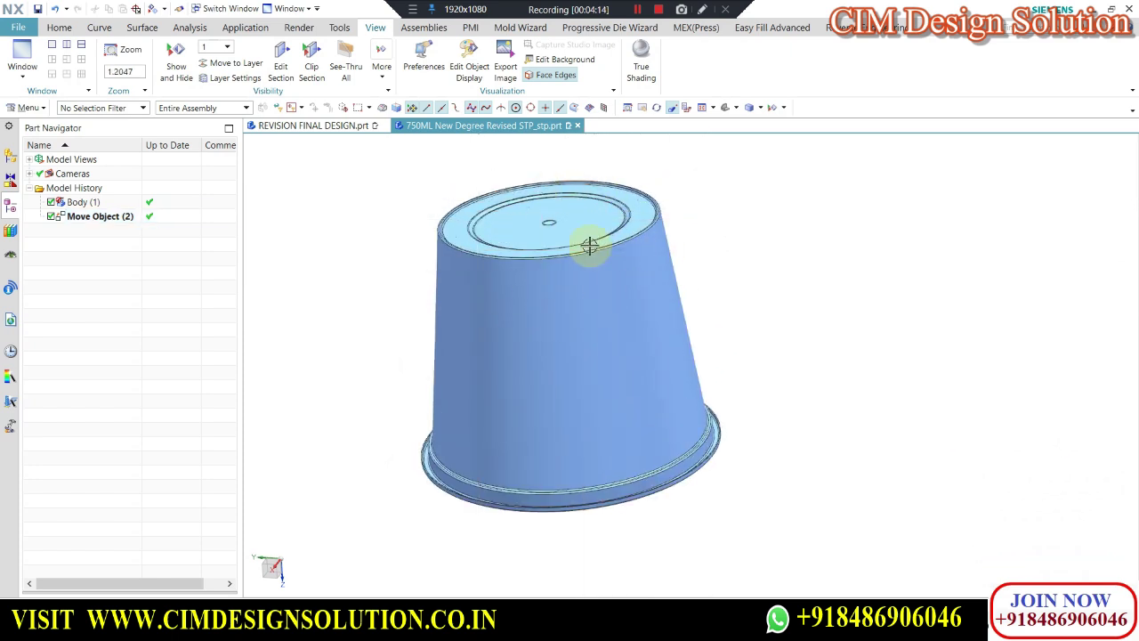
{"action": "left_click", "coordinate": [629, 322]}
{"action": "scroll", "coordinate": [629, 323], "scroll_direction": "up", "scroll_amount": 2}
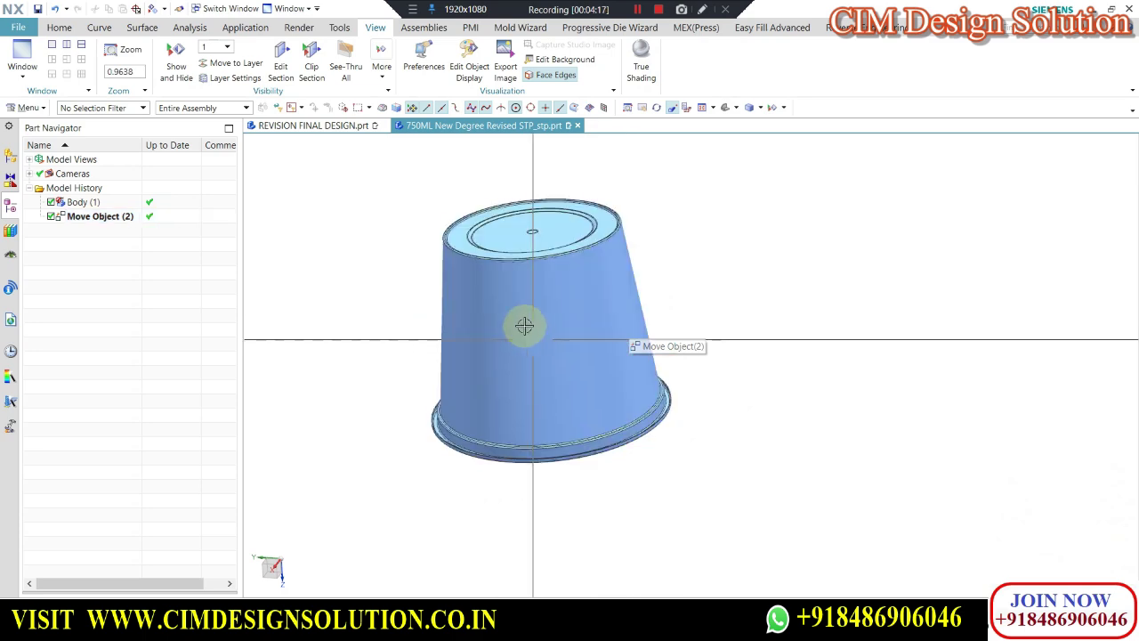
{"action": "scroll", "coordinate": [639, 356], "scroll_direction": "down", "scroll_amount": 2}
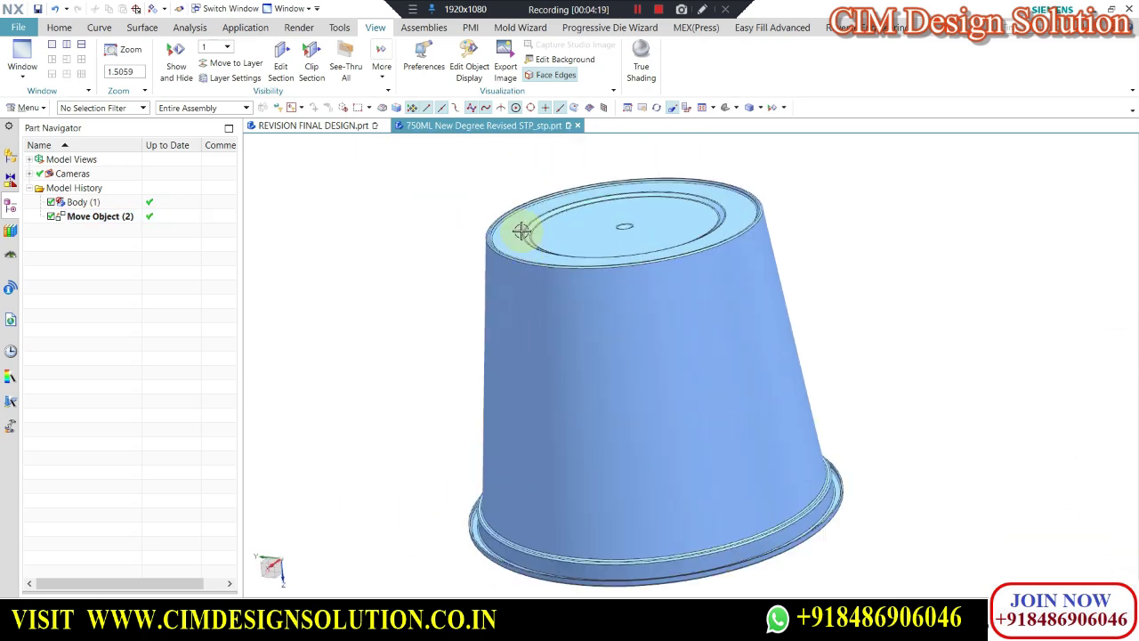
{"action": "scroll", "coordinate": [480, 183], "scroll_direction": "up", "scroll_amount": 1}
{"action": "scroll", "coordinate": [569, 336], "scroll_direction": "down", "scroll_amount": 2}
{"action": "scroll", "coordinate": [459, 326], "scroll_direction": "up", "scroll_amount": 2}
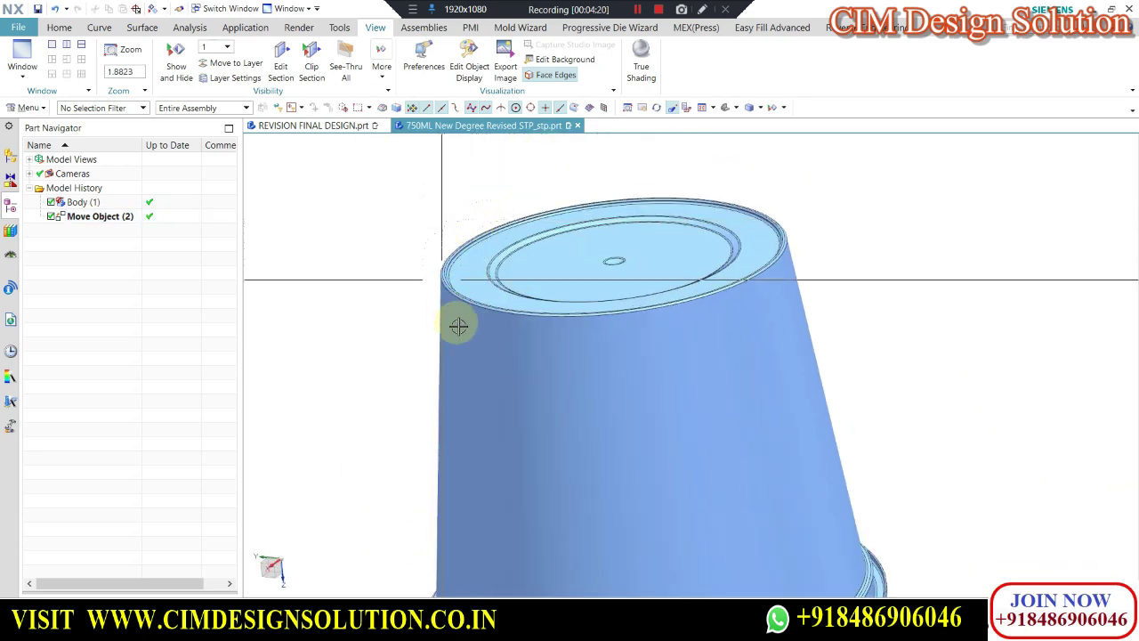
- View the container straight from the side and examine its tapered wall from base to rim
{"action": "scroll", "coordinate": [450, 271], "scroll_direction": "down", "scroll_amount": 2}
{"action": "scroll", "coordinate": [434, 222], "scroll_direction": "down", "scroll_amount": 2}
{"action": "key", "text": "F8"}
{"action": "scroll", "coordinate": [463, 283], "scroll_direction": "up", "scroll_amount": 2}
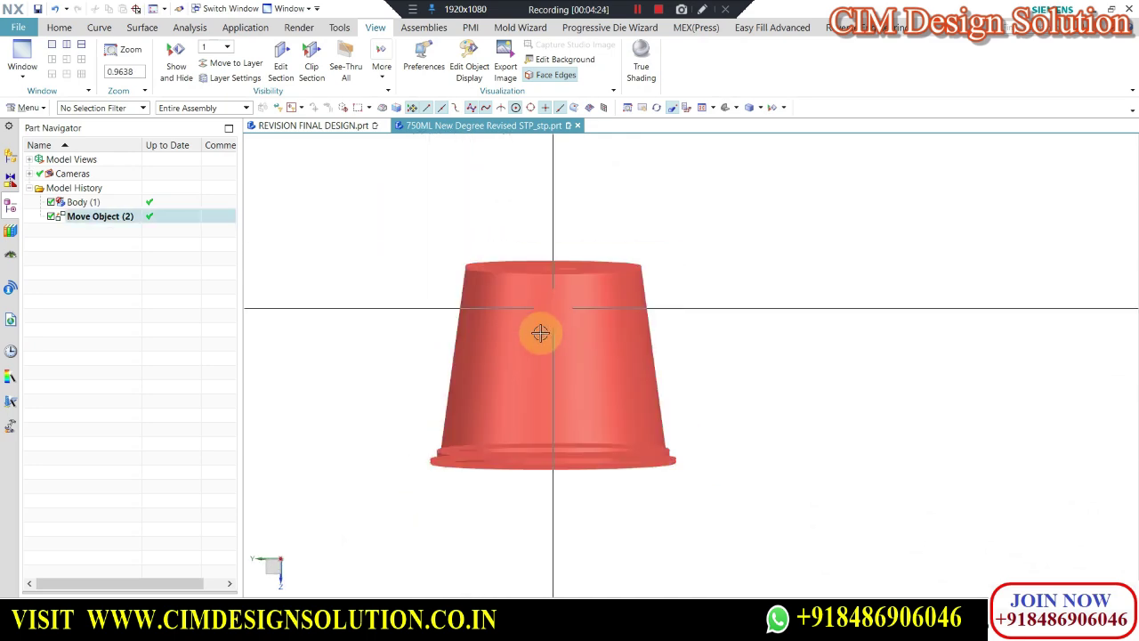
{"action": "scroll", "coordinate": [538, 320], "scroll_direction": "up", "scroll_amount": 1}
{"action": "scroll", "coordinate": [541, 302], "scroll_direction": "down", "scroll_amount": 1}
{"action": "middle_click_drag", "start_coordinate": [593, 303], "coordinate": [639, 255]}
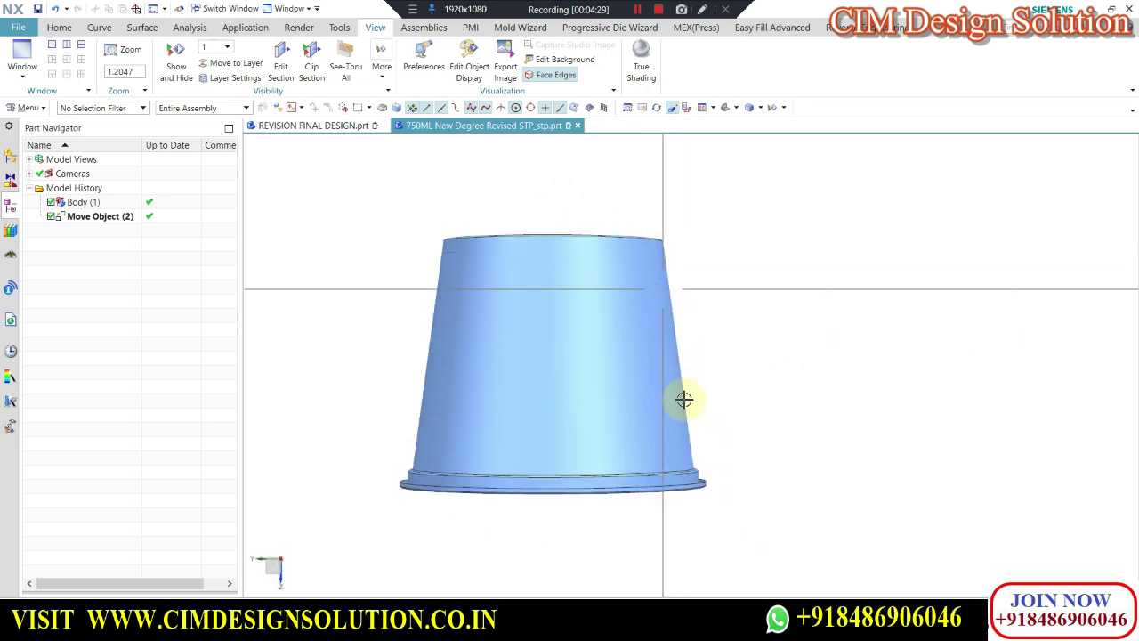
{"action": "scroll", "coordinate": [703, 307], "scroll_direction": "up", "scroll_amount": 1}
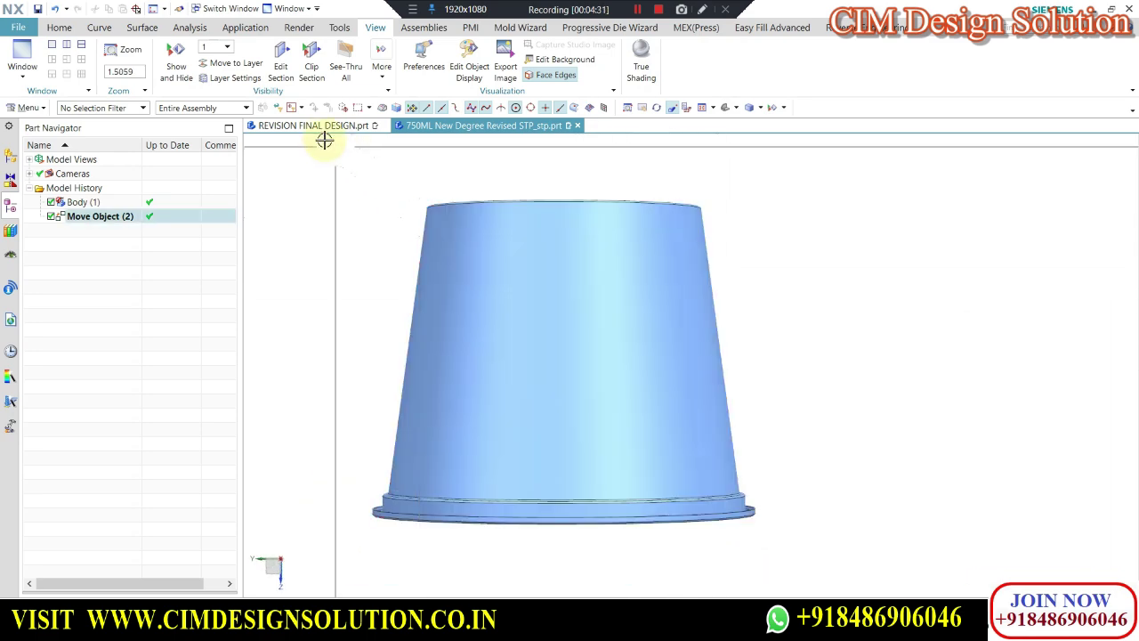
- Switch to the REVISION FINAL DESIGN part and examine the complete 2-cavity mold with its plates, pillars and inserts
{"action": "left_click", "coordinate": [312, 126]}
{"action": "scroll", "coordinate": [636, 269], "scroll_direction": "down", "scroll_amount": 4}
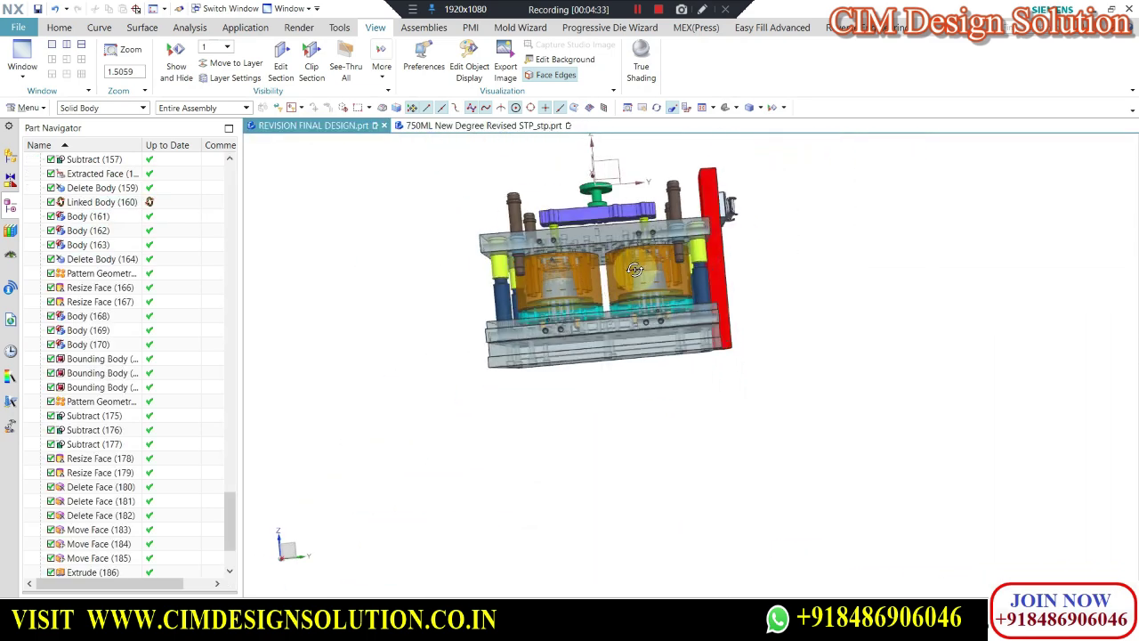
{"action": "scroll", "coordinate": [650, 289], "scroll_direction": "up", "scroll_amount": 5}
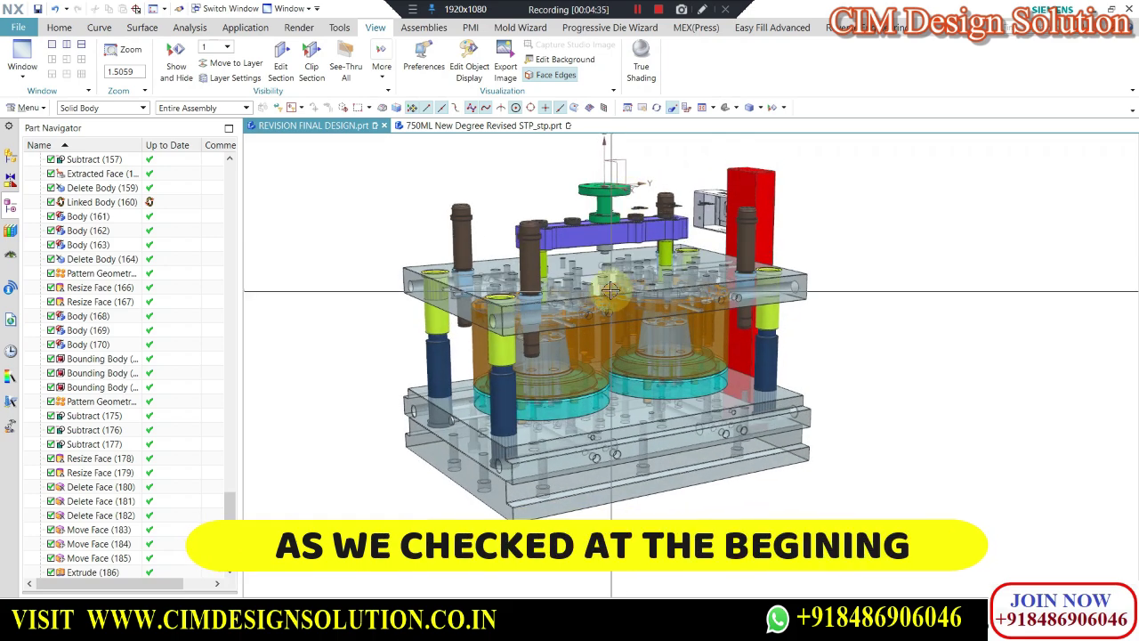
{"action": "scroll", "coordinate": [595, 258], "scroll_direction": "up", "scroll_amount": 1}
{"action": "scroll", "coordinate": [639, 225], "scroll_direction": "down", "scroll_amount": 2}
{"action": "scroll", "coordinate": [605, 232], "scroll_direction": "up", "scroll_amount": 2}
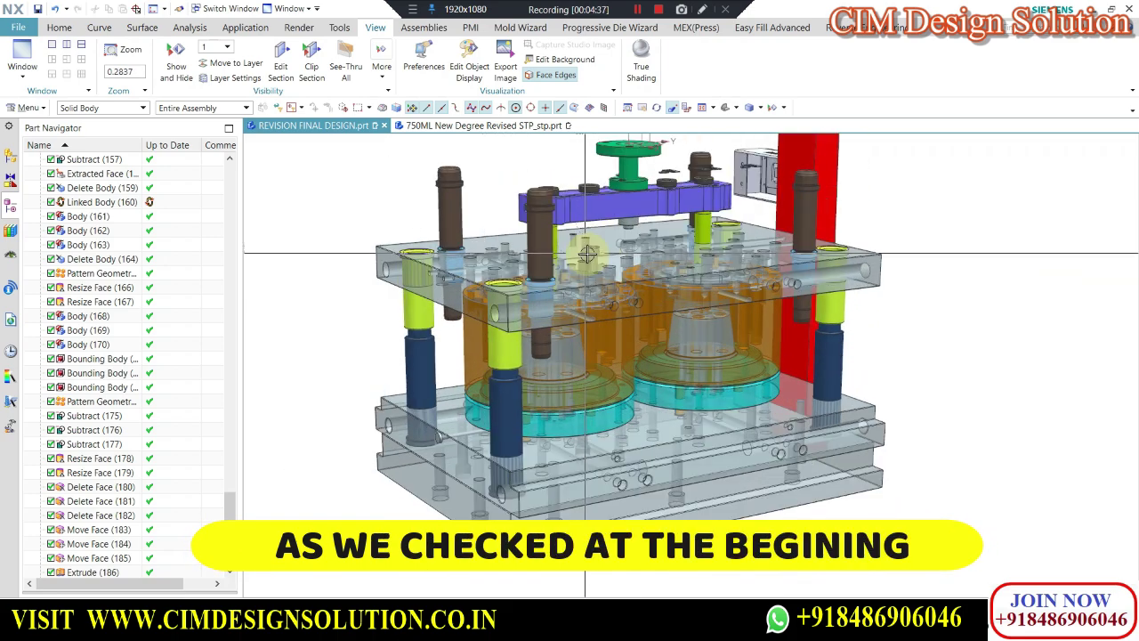
{"action": "scroll", "coordinate": [579, 299], "scroll_direction": "up", "scroll_amount": 1}
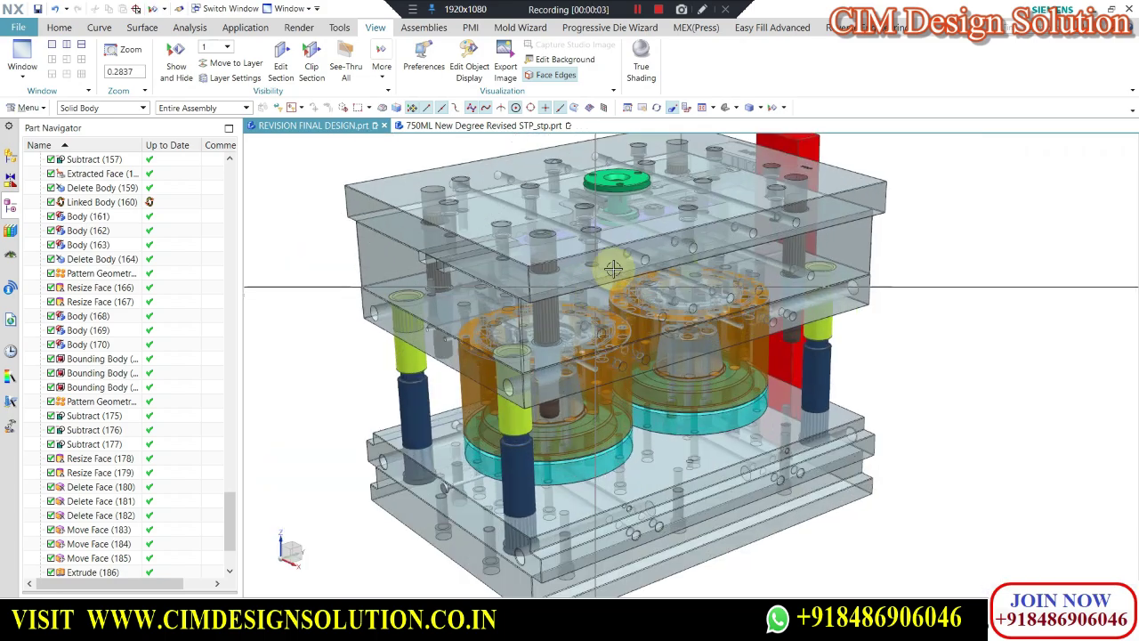
{"action": "scroll", "coordinate": [588, 306], "scroll_direction": "up", "scroll_amount": 3}
{"action": "middle_click_drag", "start_coordinate": [607, 262], "coordinate": [605, 303]}
{"action": "scroll", "coordinate": [589, 286], "scroll_direction": "down", "scroll_amount": 2}
- Switch to the JOB NO-15112 drawing in AutoCAD and look over the punch insert finish and roughing drawings
{"action": "mouse_move", "coordinate": [564, 589]}
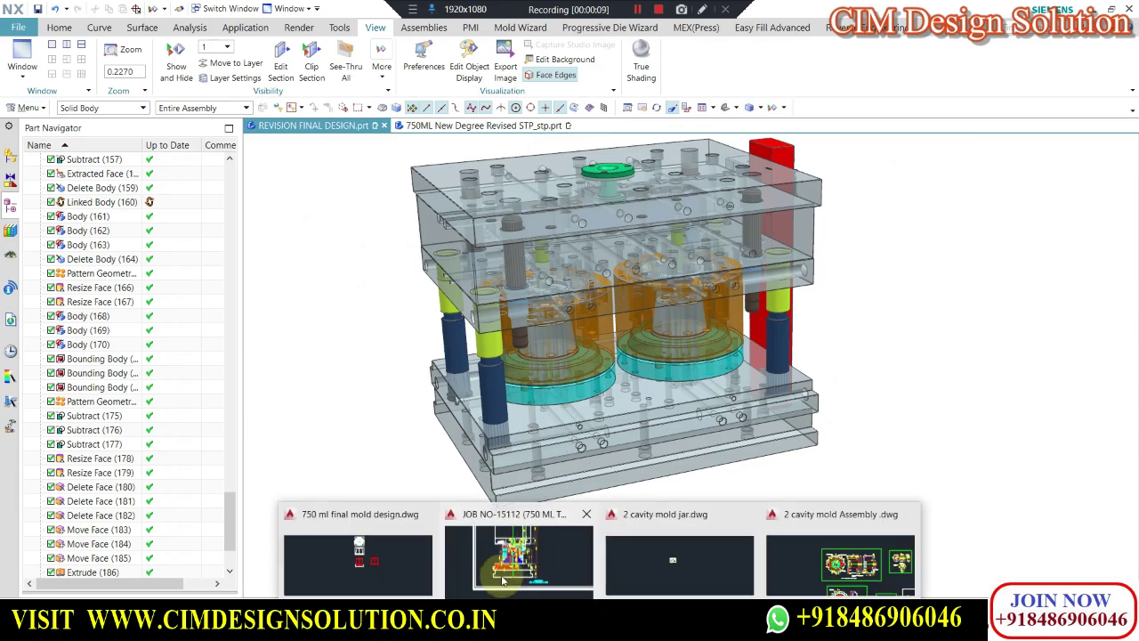
{"action": "left_click", "coordinate": [526, 539]}
{"action": "scroll", "coordinate": [597, 506], "scroll_direction": "down", "scroll_amount": 5}
{"action": "scroll", "coordinate": [598, 505], "scroll_direction": "up", "scroll_amount": 5}
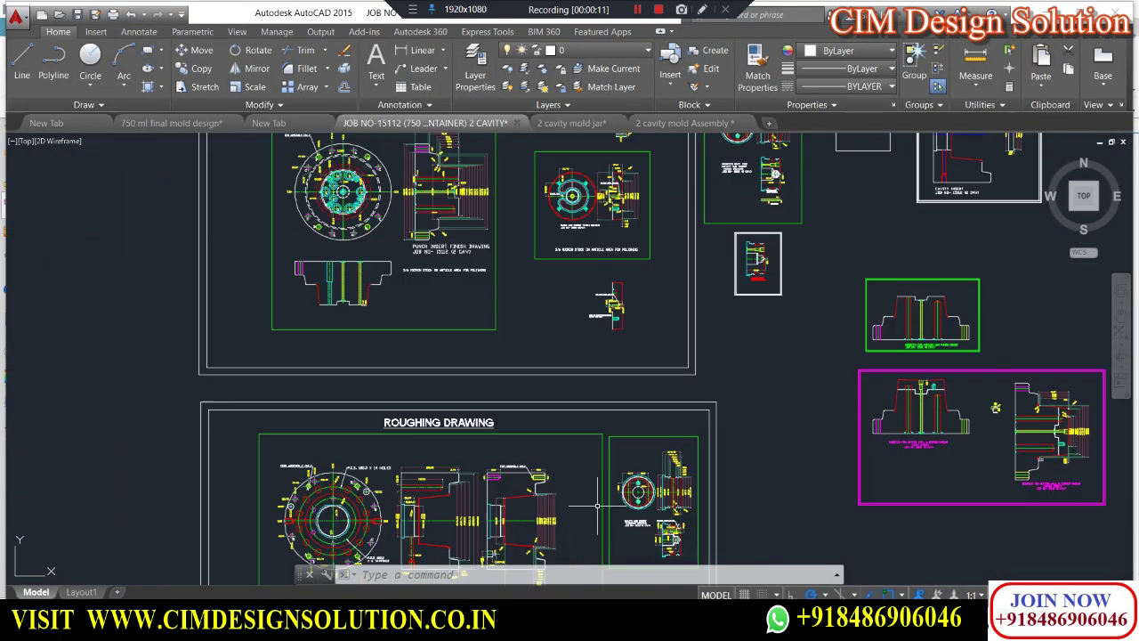
{"action": "scroll", "coordinate": [490, 398], "scroll_direction": "down", "scroll_amount": 10}
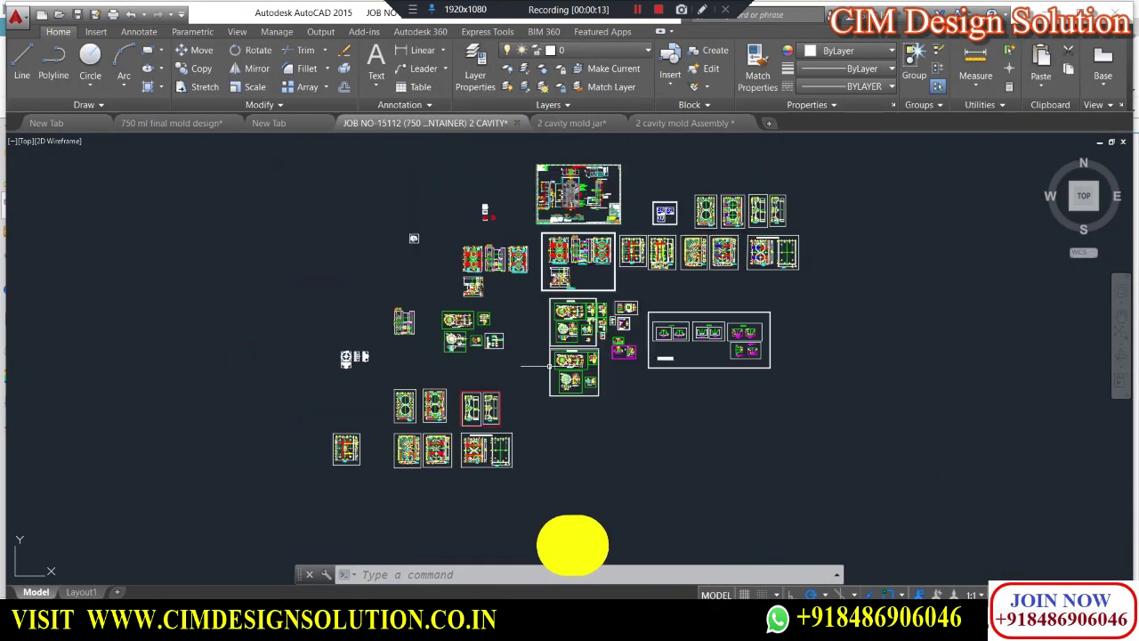
- Look over the assembly, plate and insert sheets of the drawing with regard to the mould material
{"action": "scroll", "coordinate": [492, 396], "scroll_direction": "up", "scroll_amount": 5}
{"action": "scroll", "coordinate": [492, 395], "scroll_direction": "down", "scroll_amount": 4}
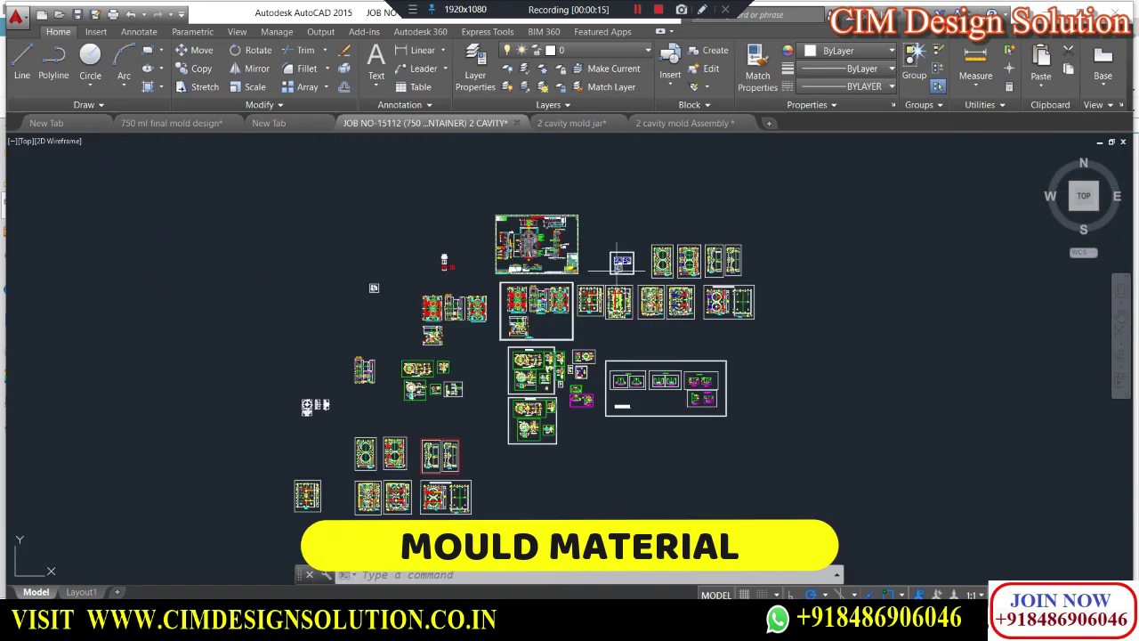
{"action": "scroll", "coordinate": [380, 523], "scroll_direction": "up", "scroll_amount": 4}
{"action": "scroll", "coordinate": [517, 311], "scroll_direction": "down", "scroll_amount": 8}
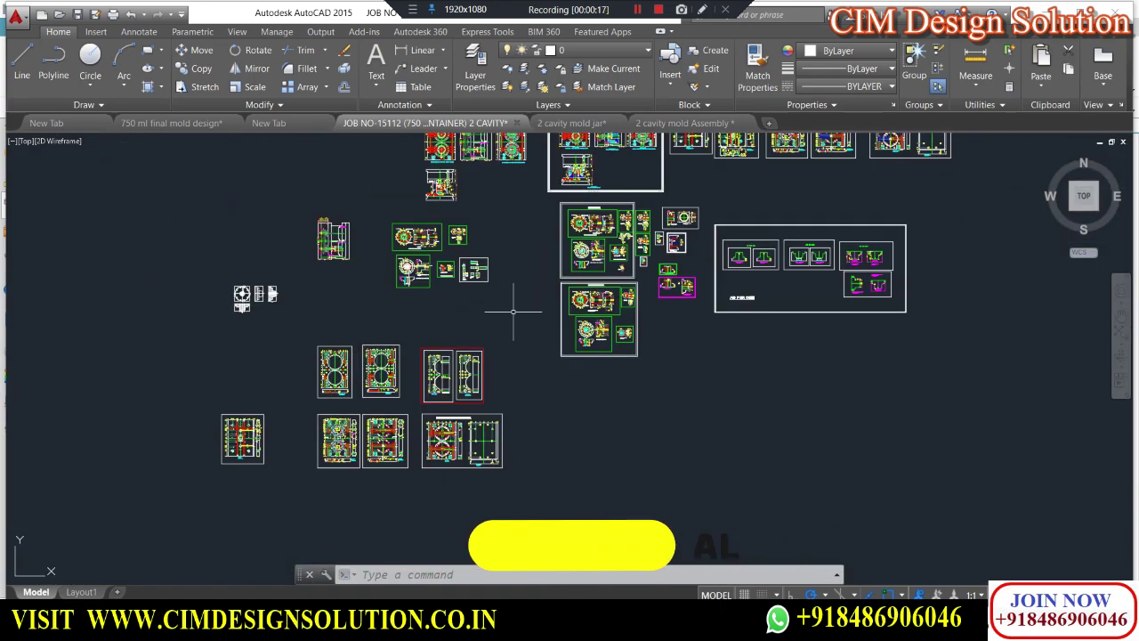
{"action": "scroll", "coordinate": [667, 227], "scroll_direction": "up", "scroll_amount": 3}
{"action": "scroll", "coordinate": [534, 267], "scroll_direction": "down", "scroll_amount": 4}
{"action": "scroll", "coordinate": [525, 241], "scroll_direction": "up", "scroll_amount": 6}
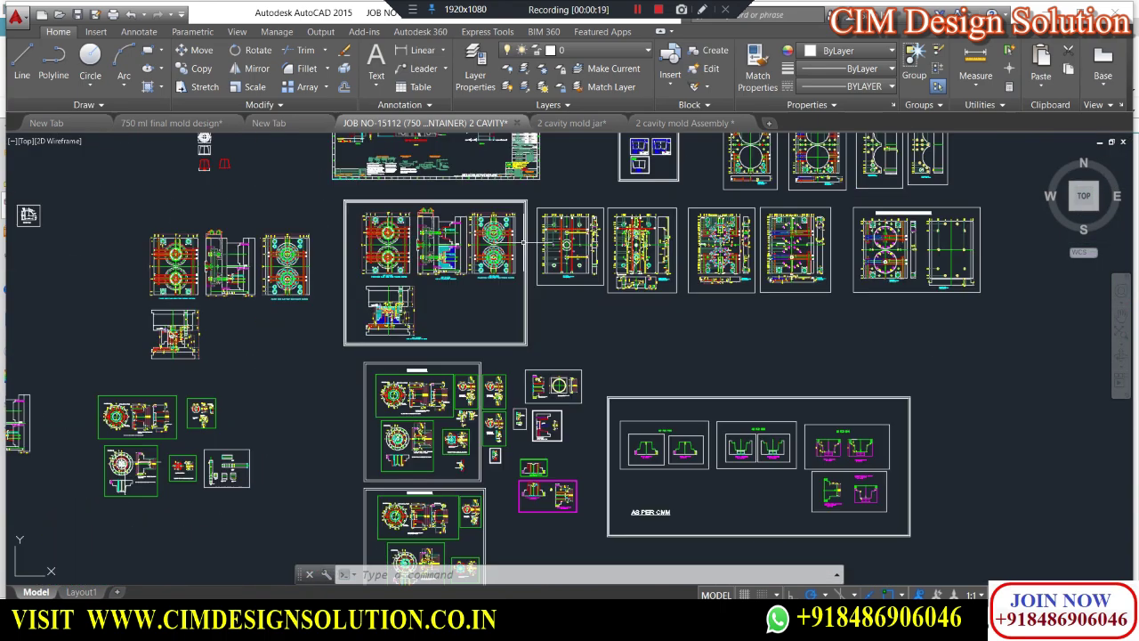
{"action": "scroll", "coordinate": [611, 245], "scroll_direction": "down", "scroll_amount": 2}
{"action": "scroll", "coordinate": [583, 222], "scroll_direction": "up", "scroll_amount": 4}
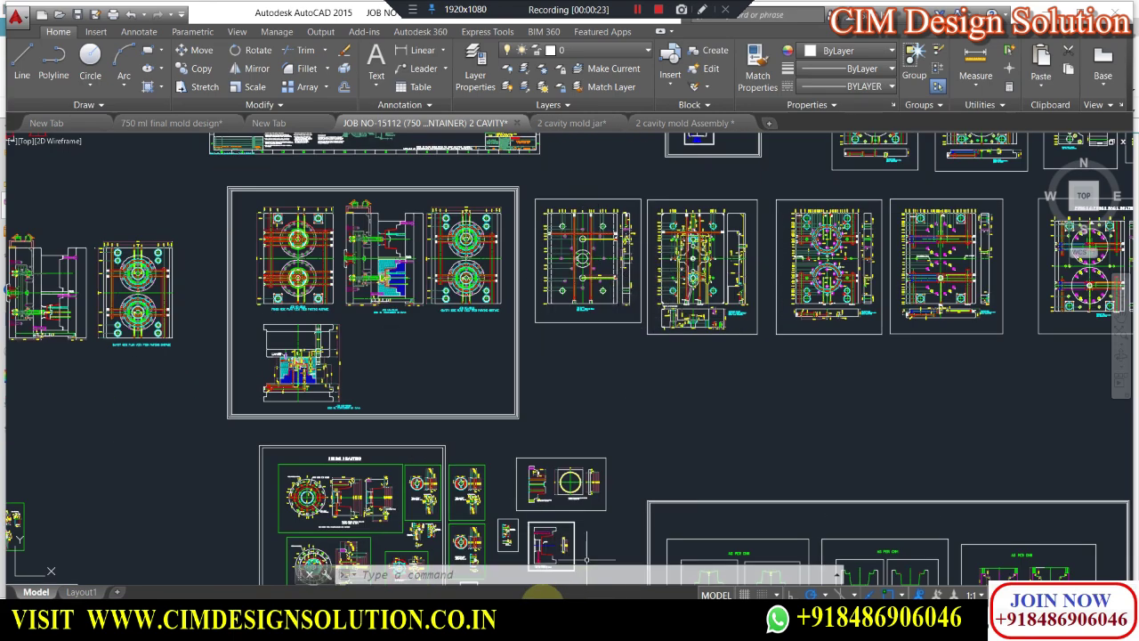
- Switch back to NX and examine the mold base plates from several angles
{"action": "key", "text": "alt+Tab"}
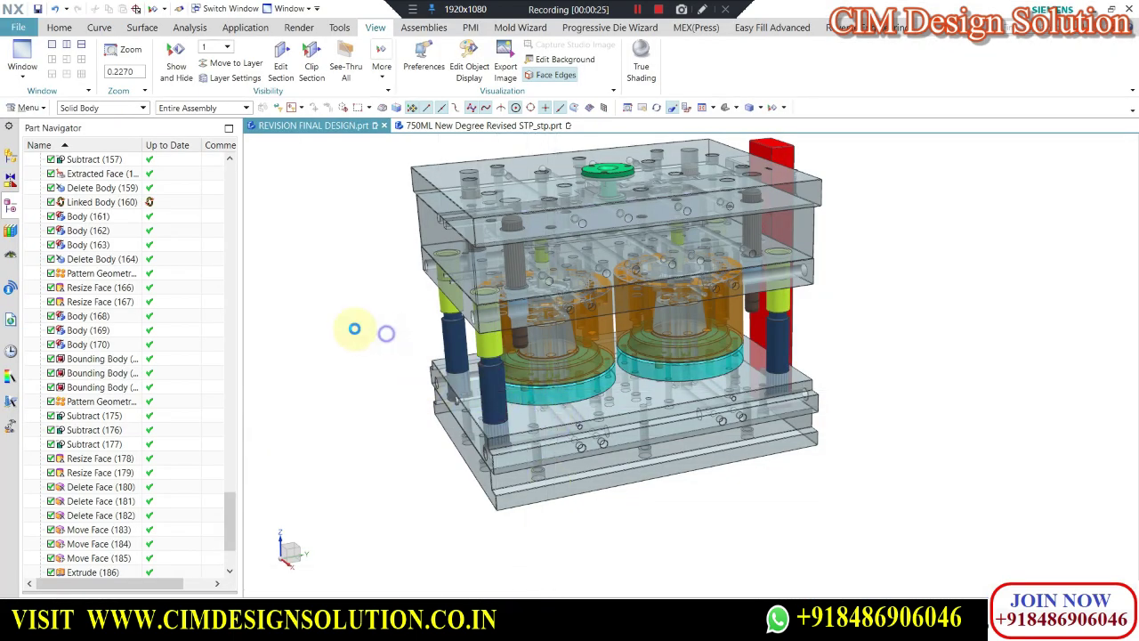
{"action": "middle_click_drag", "start_coordinate": [627, 287], "coordinate": [594, 295]}
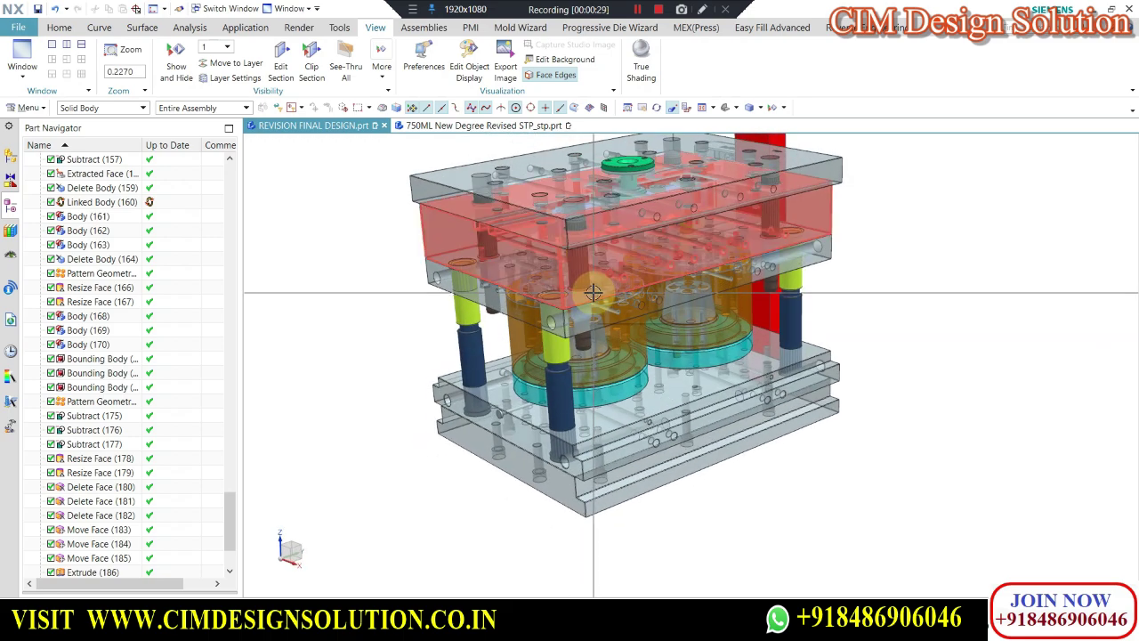
{"action": "scroll", "coordinate": [565, 258], "scroll_direction": "up", "scroll_amount": 2}
{"action": "scroll", "coordinate": [442, 282], "scroll_direction": "down", "scroll_amount": 2}
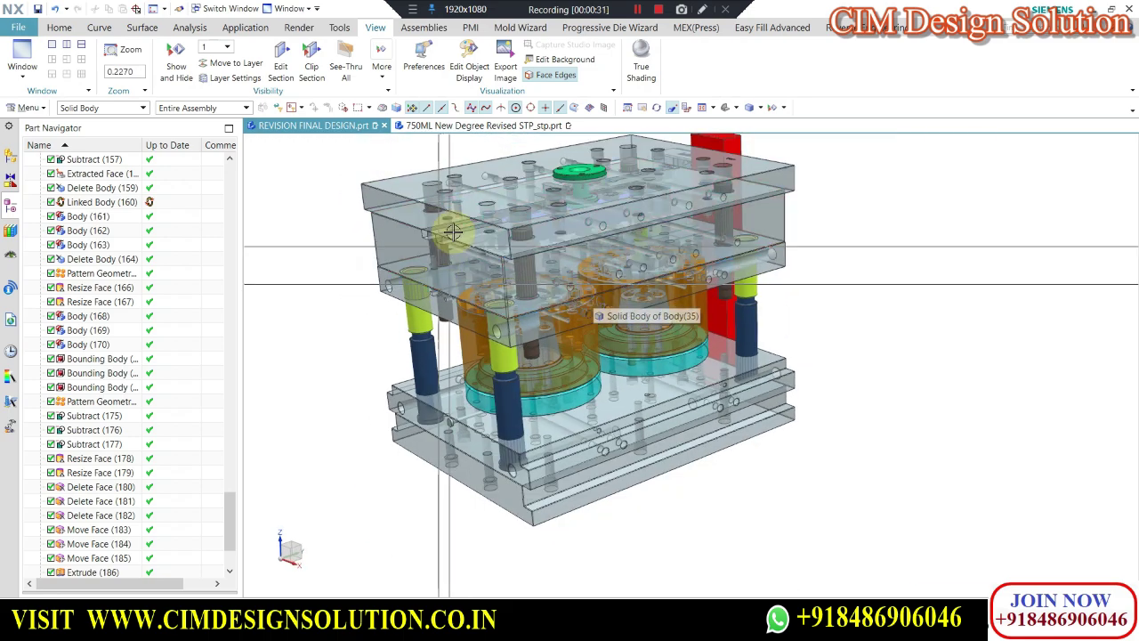
{"action": "scroll", "coordinate": [453, 226], "scroll_direction": "up", "scroll_amount": 1}
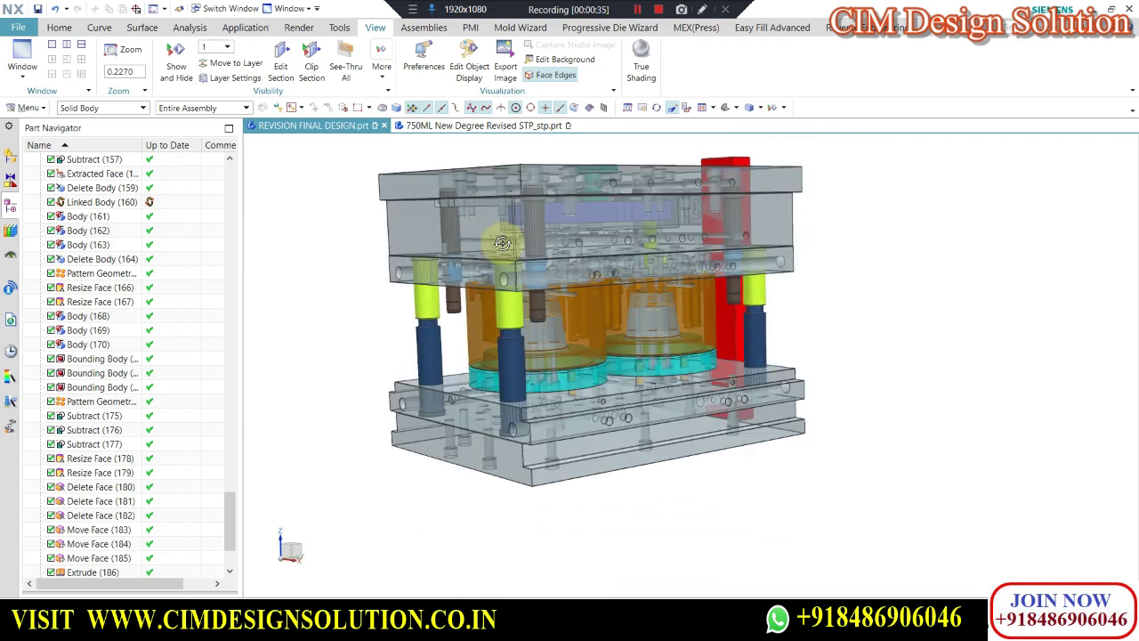
{"action": "scroll", "coordinate": [605, 259], "scroll_direction": "up", "scroll_amount": 1}
{"action": "scroll", "coordinate": [606, 258], "scroll_direction": "down", "scroll_amount": 2}
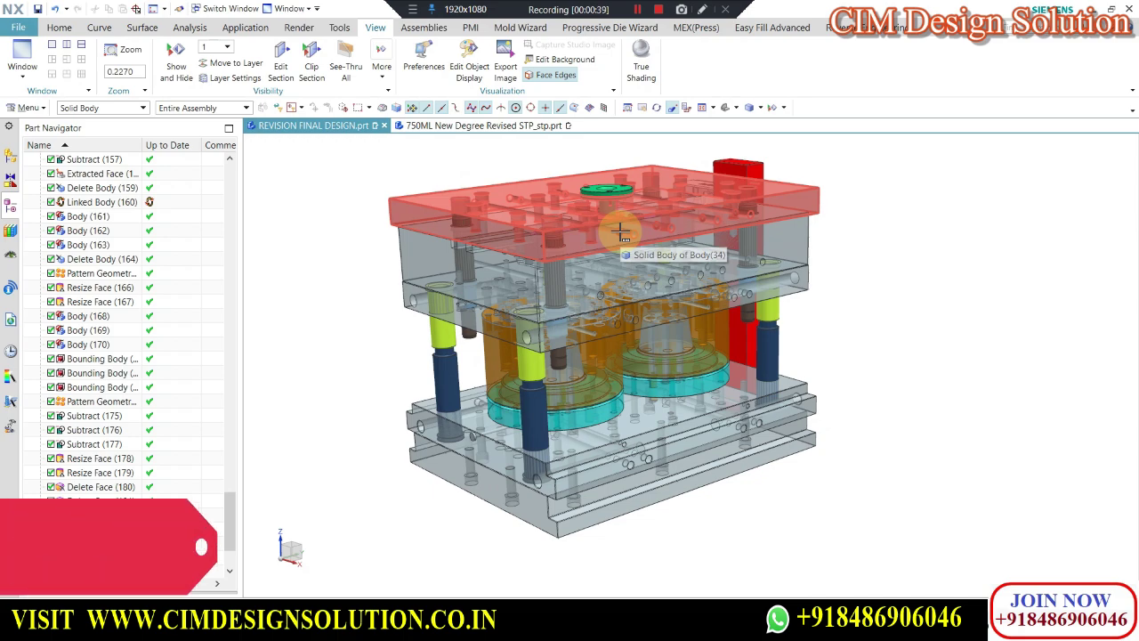
- Examine the mold plates, highlight the plate directly above the cavity inserts and clear the selection
{"action": "scroll", "coordinate": [642, 235], "scroll_direction": "up", "scroll_amount": 1}
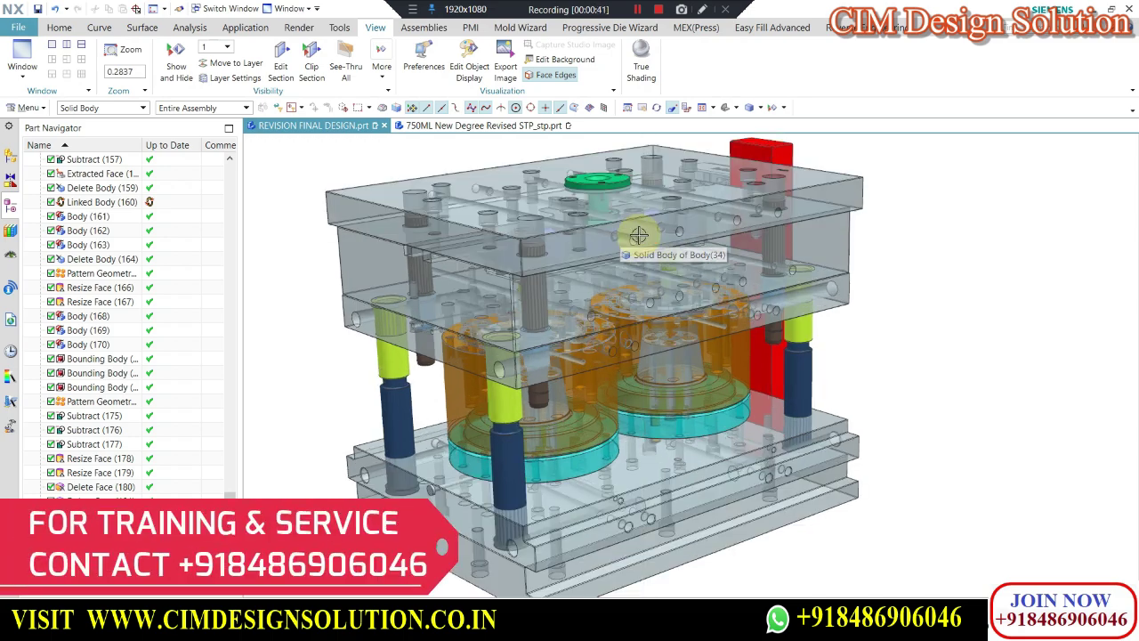
{"action": "scroll", "coordinate": [566, 246], "scroll_direction": "up", "scroll_amount": 1}
{"action": "scroll", "coordinate": [561, 244], "scroll_direction": "down", "scroll_amount": 3}
{"action": "scroll", "coordinate": [454, 338], "scroll_direction": "up", "scroll_amount": 1}
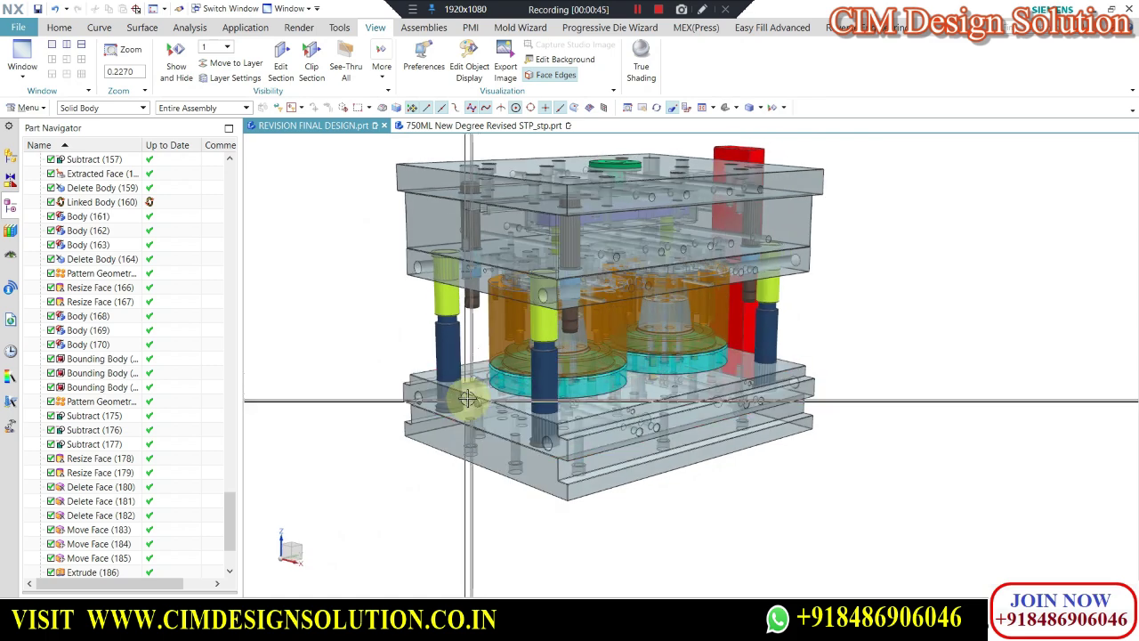
{"action": "left_click", "coordinate": [418, 267]}
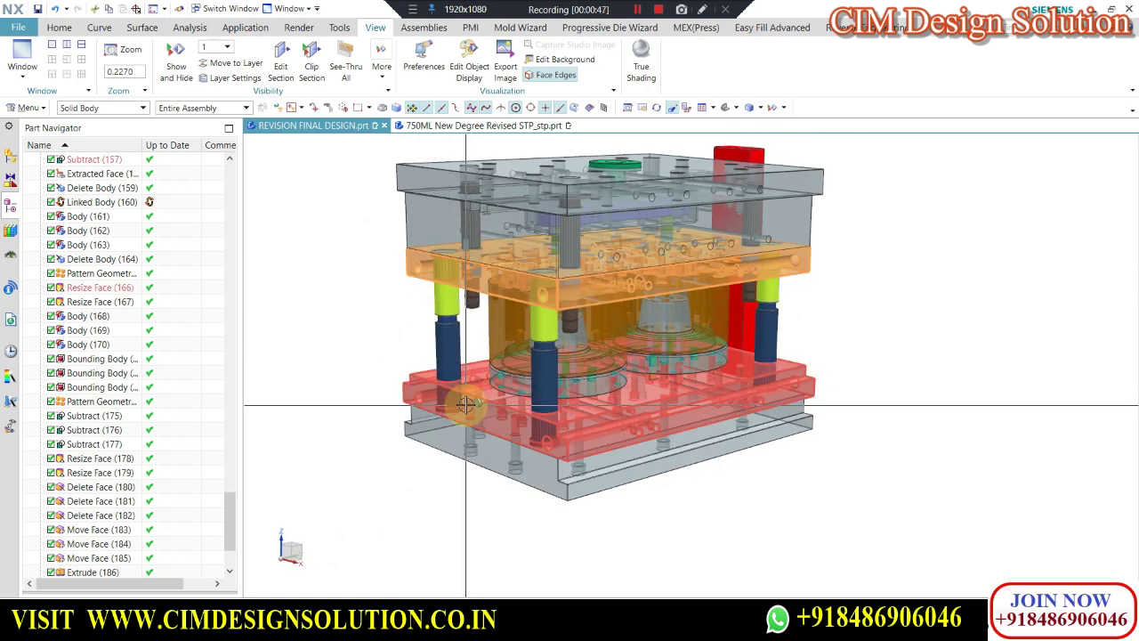
{"action": "key", "text": "Escape"}
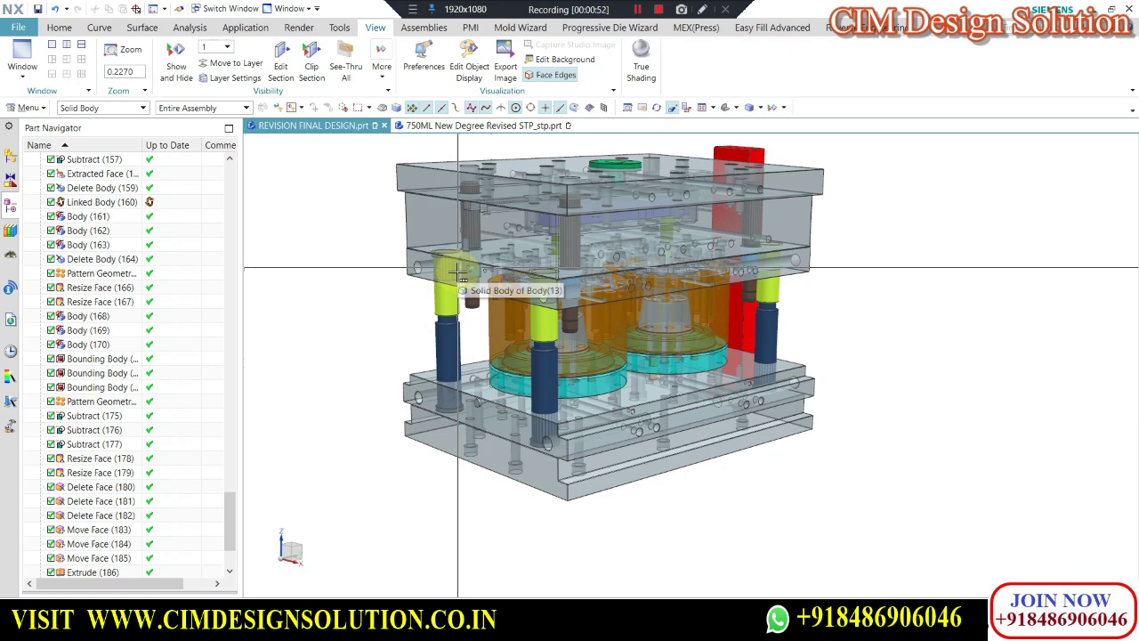
- Hide the orange cavity insert around the nearer core
{"action": "scroll", "coordinate": [481, 298], "scroll_direction": "up", "scroll_amount": 3}
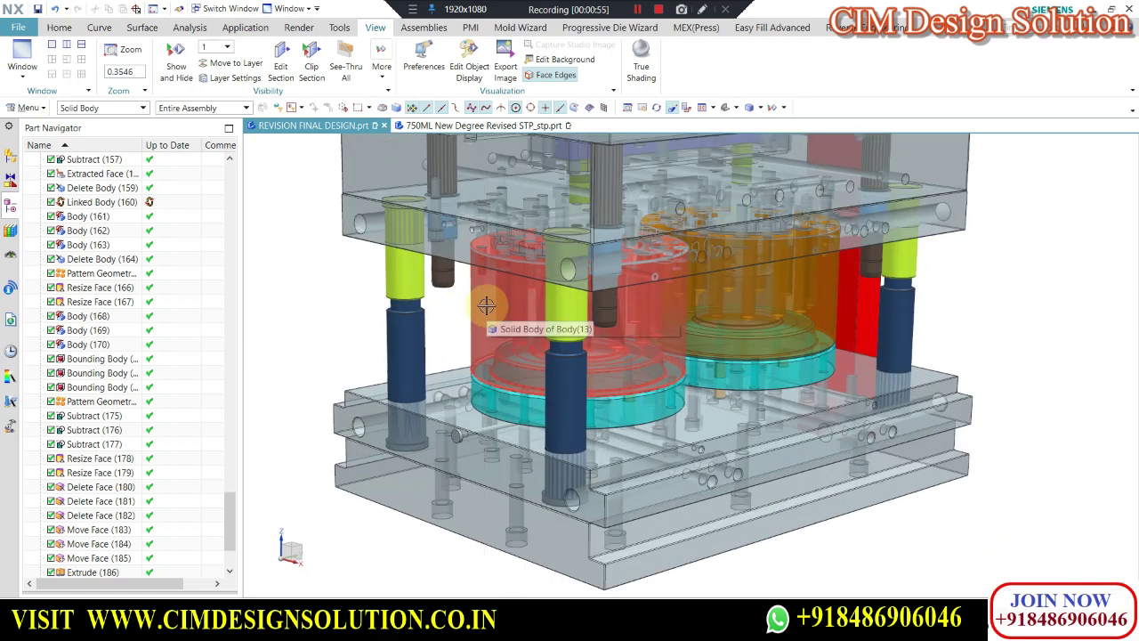
{"action": "middle_click_drag", "start_coordinate": [514, 309], "coordinate": [542, 275]}
{"action": "scroll", "coordinate": [542, 275], "scroll_direction": "up", "scroll_amount": 6}
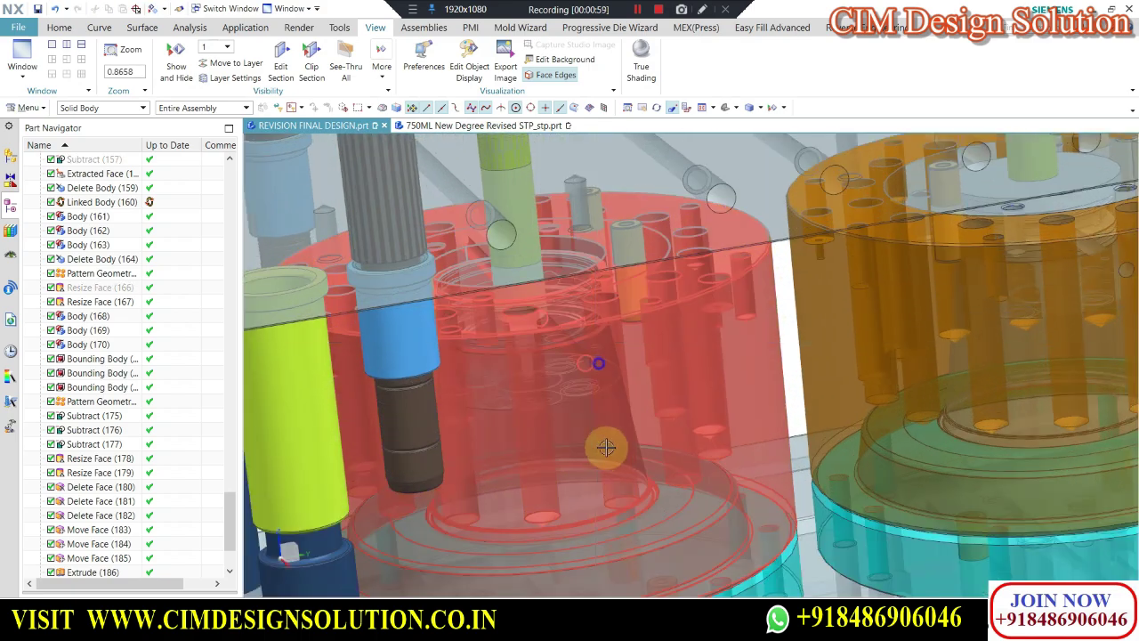
- Examine the exposed core, its grooved upper insert and the vertical cooling holes, comparing it with the neighbouring cavity
{"action": "scroll", "coordinate": [553, 342], "scroll_direction": "down", "scroll_amount": 2}
{"action": "middle_click_drag", "start_coordinate": [575, 351], "coordinate": [534, 359]}
{"action": "scroll", "coordinate": [516, 343], "scroll_direction": "up", "scroll_amount": 4}
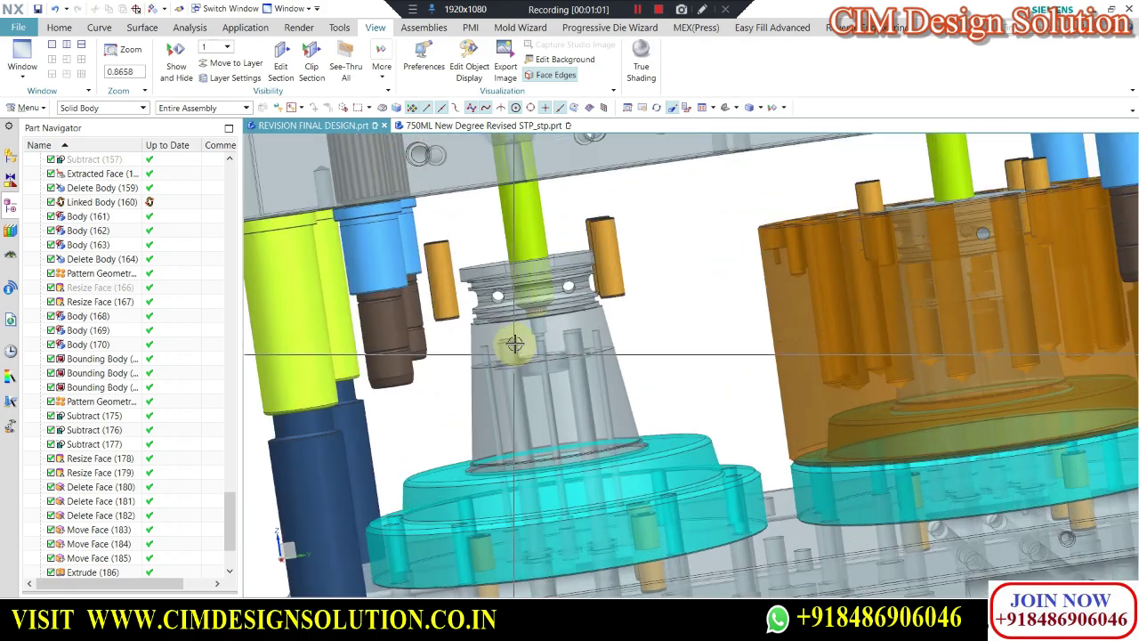
{"action": "scroll", "coordinate": [503, 336], "scroll_direction": "down", "scroll_amount": 6}
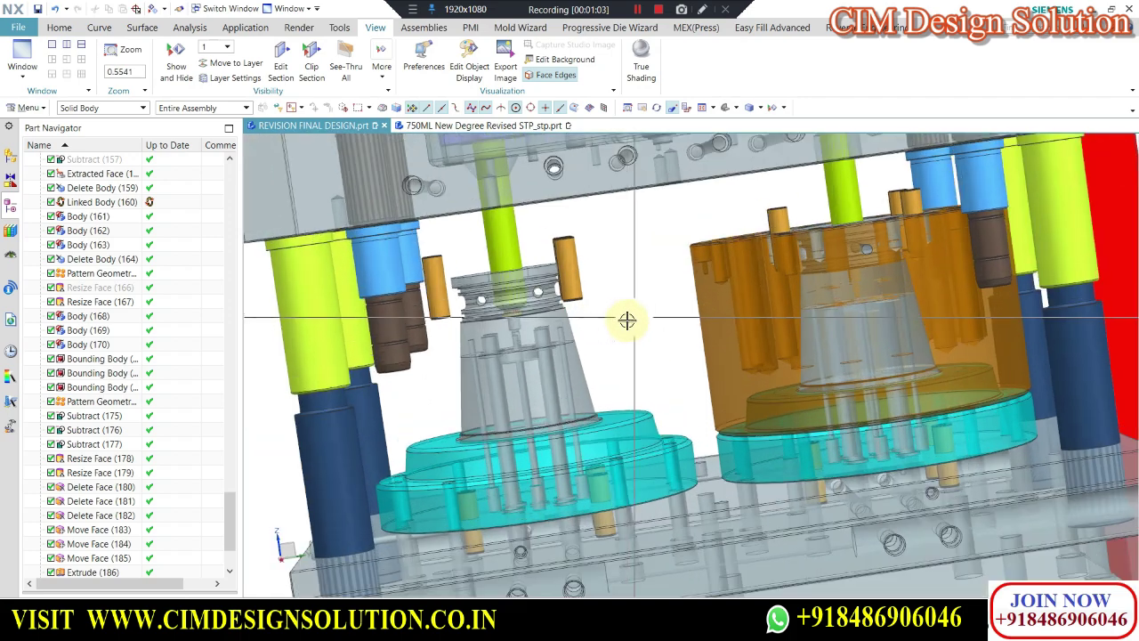
{"action": "scroll", "coordinate": [588, 316], "scroll_direction": "up", "scroll_amount": 1}
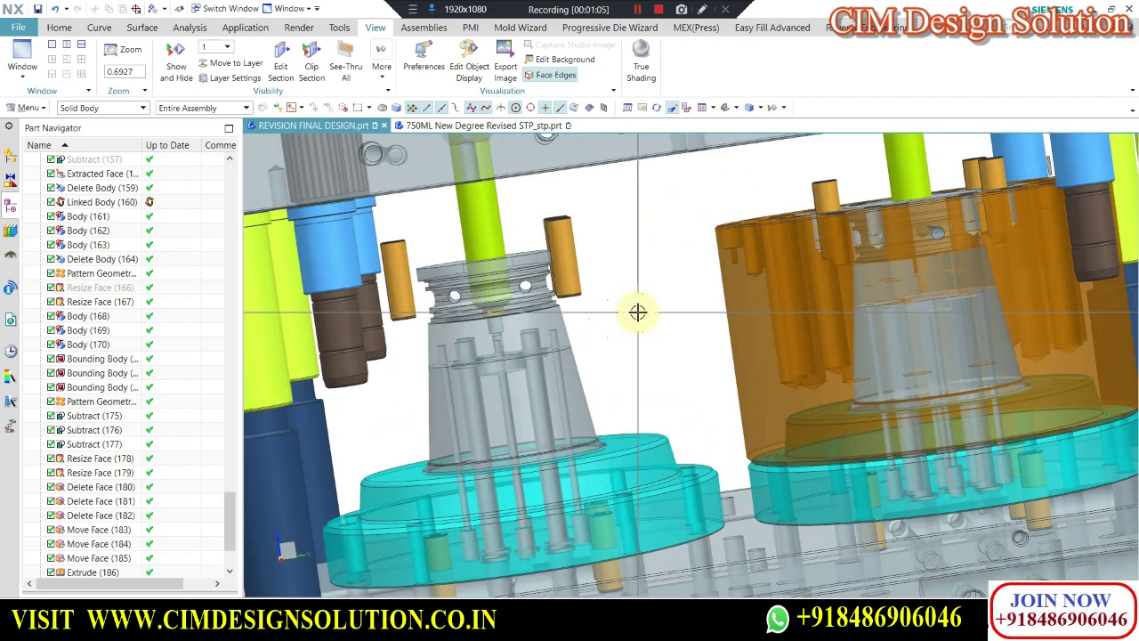
{"action": "scroll", "coordinate": [635, 291], "scroll_direction": "down", "scroll_amount": 5}
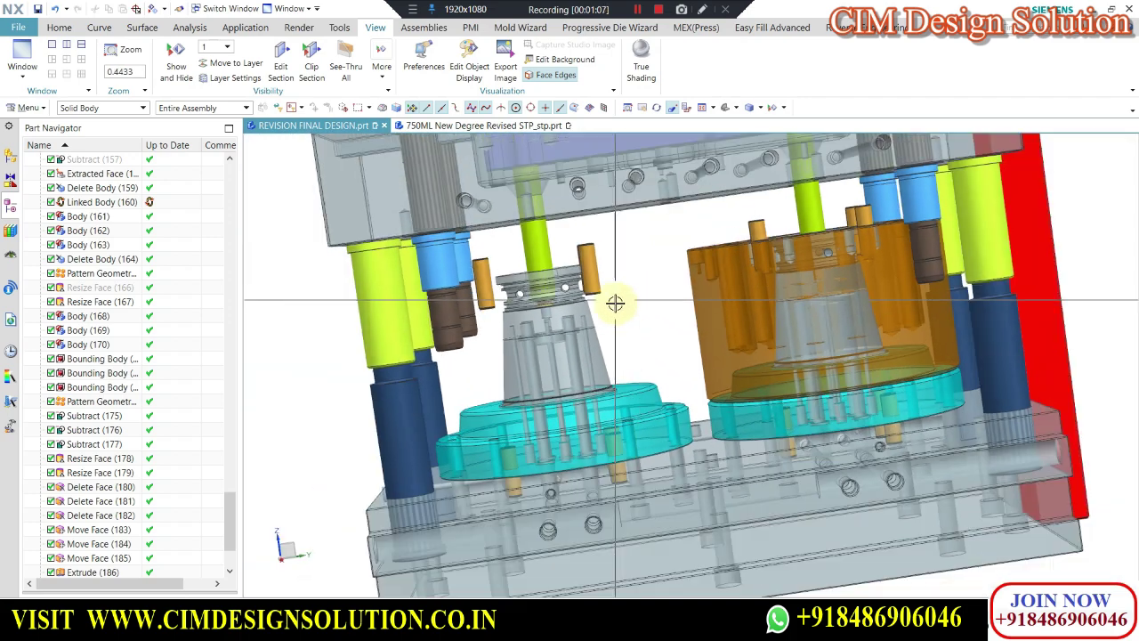
- Examine the exposed core, its grooved upper insert and internal cooling holes up close beside the neighbouring cavity
{"action": "mouse_move", "coordinate": [633, 320]}
{"action": "middle_mouse_down"}
{"action": "mouse_move", "coordinate": [650, 320]}
{"action": "mouse_move", "coordinate": [632, 341]}
{"action": "middle_mouse_up"}
{"action": "scroll", "coordinate": [623, 340], "scroll_direction": "up", "scroll_amount": 4}
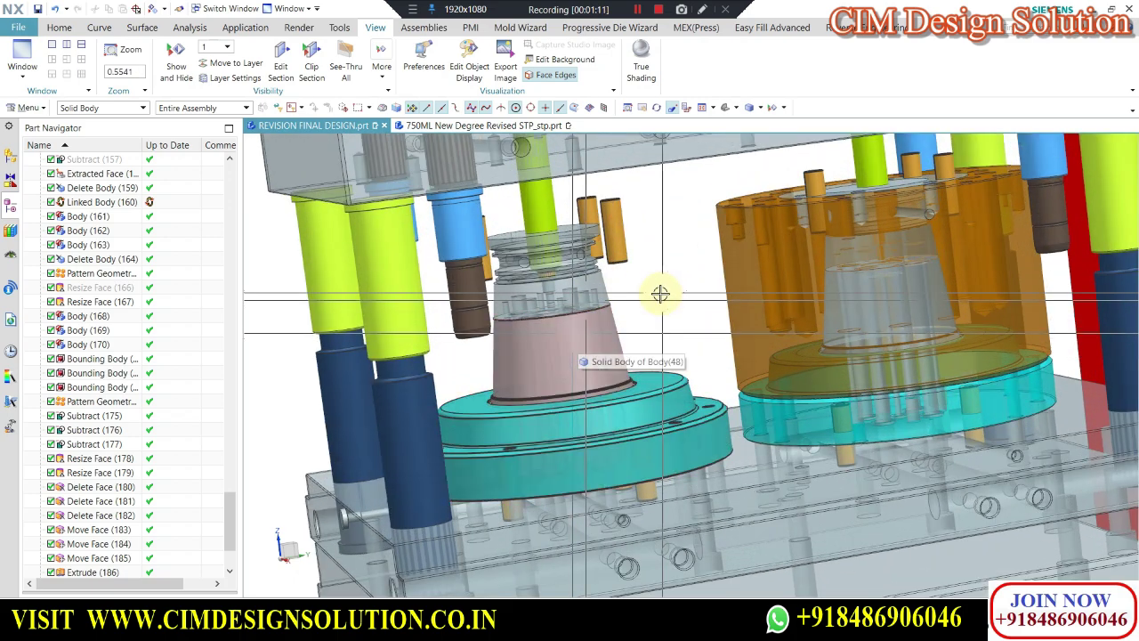
{"action": "scroll", "coordinate": [570, 303], "scroll_direction": "up", "scroll_amount": 1}
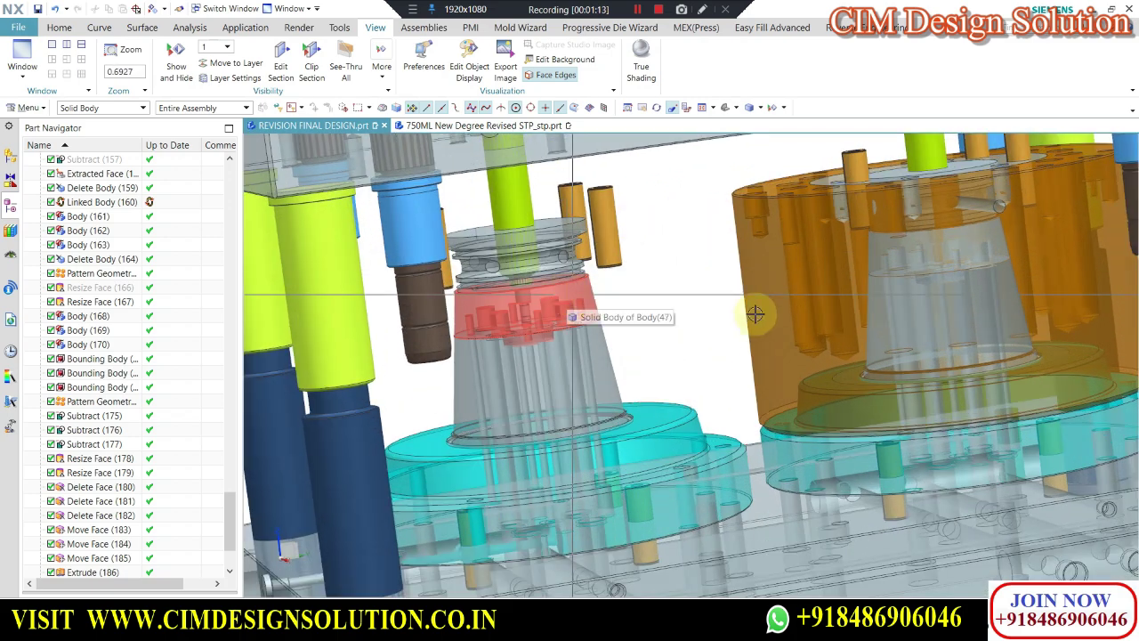
{"action": "scroll", "coordinate": [699, 312], "scroll_direction": "up", "scroll_amount": 1}
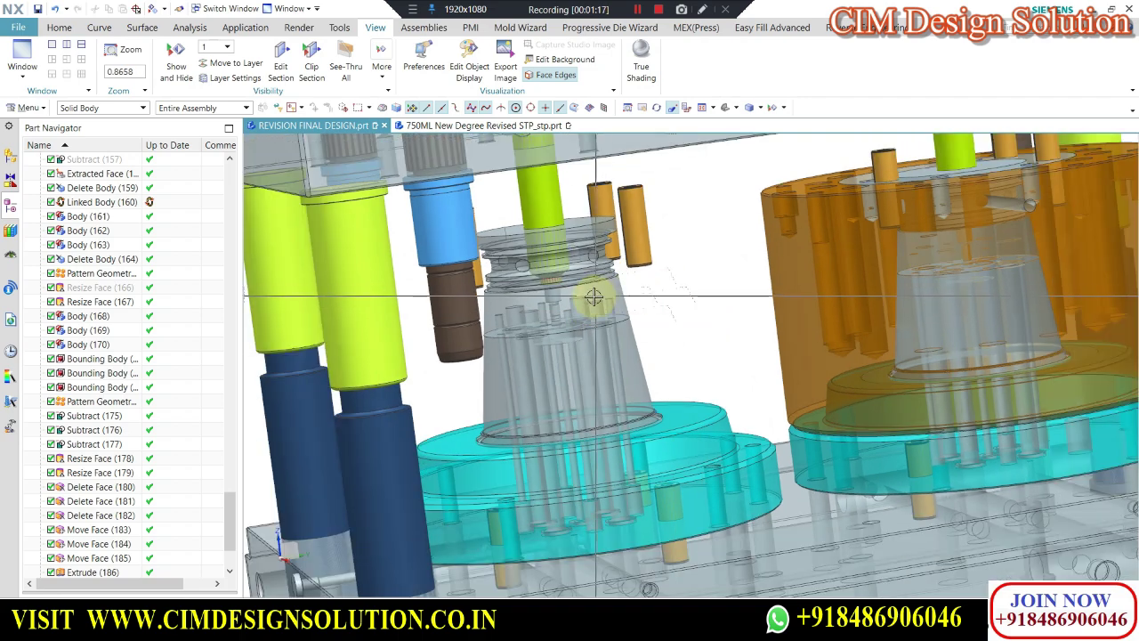
{"action": "scroll", "coordinate": [669, 293], "scroll_direction": "up", "scroll_amount": 1}
{"action": "scroll", "coordinate": [719, 272], "scroll_direction": "down", "scroll_amount": 1}
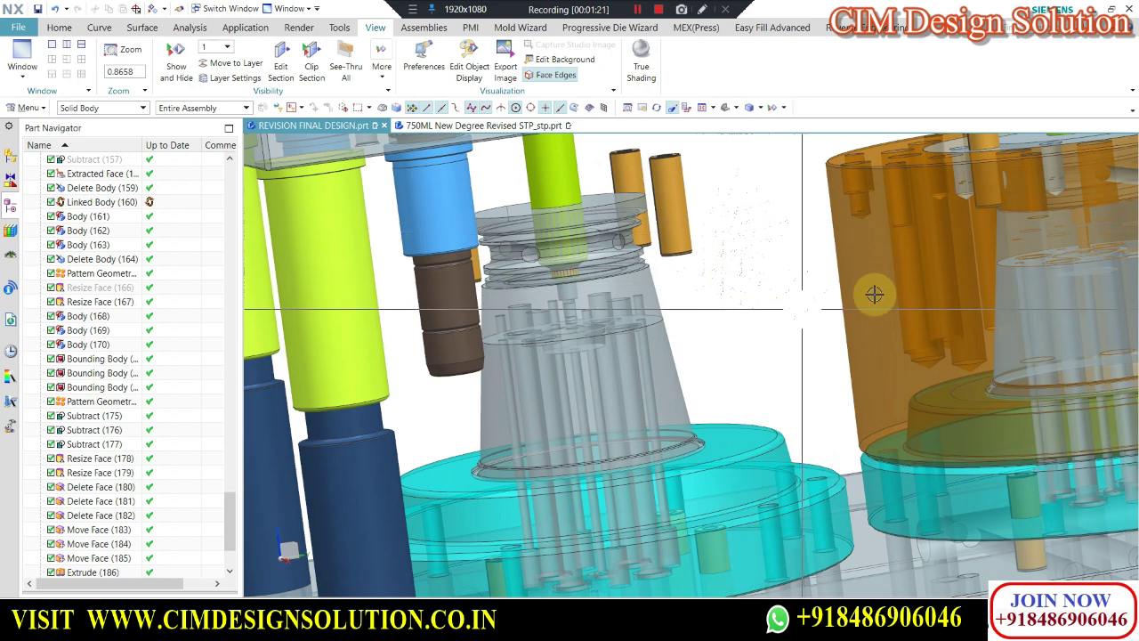
- Mark the exposed core and teal ring with red ticks, handwrite the circled material notes ESR and SS, and close the annotation
{"action": "left_click", "coordinate": [414, 9]}
{"action": "left_click", "coordinate": [445, 28]}
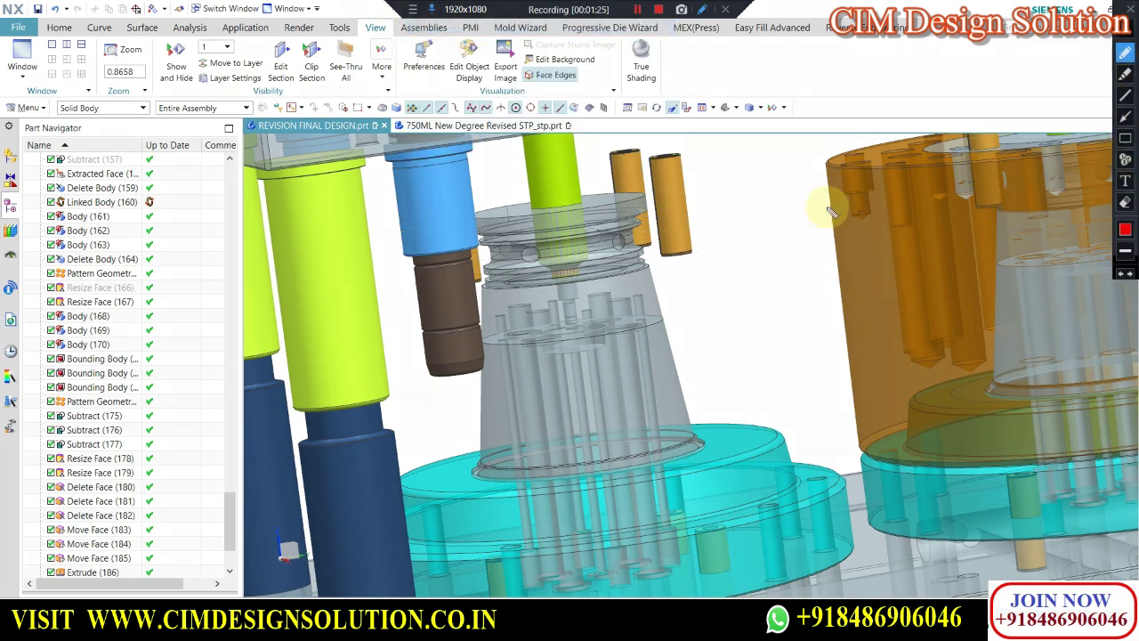
{"action": "left_click_drag", "start_coordinate": [752, 210], "coordinate": [813, 191]}
{"action": "left_click_drag", "start_coordinate": [808, 167], "coordinate": [836, 187]}
{"action": "left_click_drag", "start_coordinate": [782, 132], "coordinate": [862, 200]}
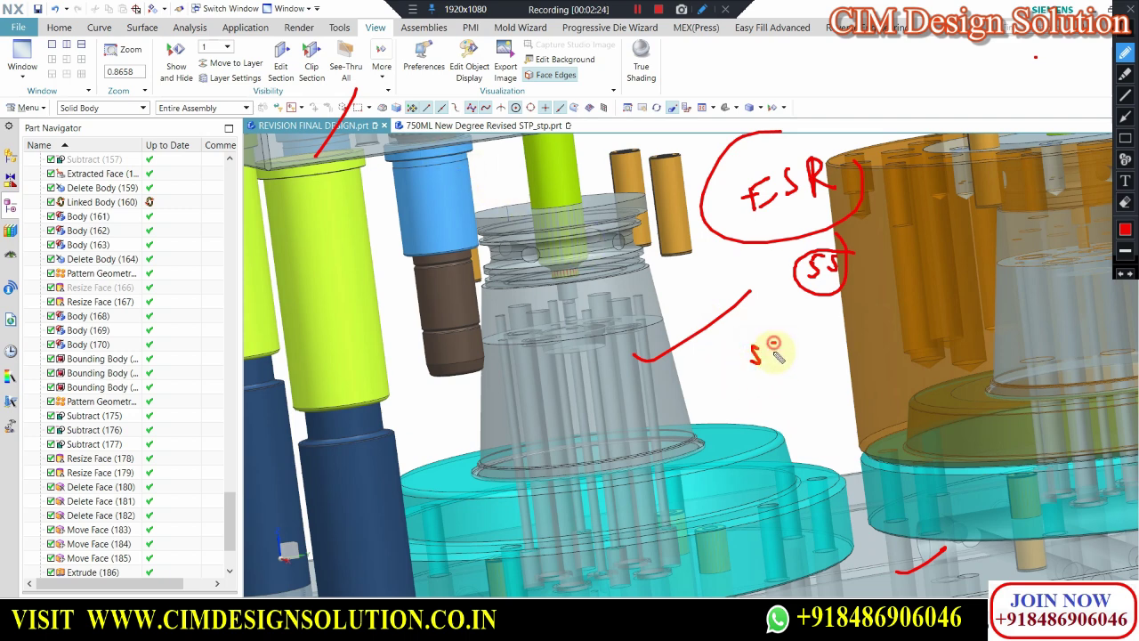
{"action": "mouse_move", "coordinate": [846, 330]}
{"action": "left_mouse_down"}
{"action": "mouse_move", "coordinate": [847, 316]}
{"action": "mouse_move", "coordinate": [930, 287]}
{"action": "mouse_move", "coordinate": [755, 319]}
{"action": "mouse_move", "coordinate": [898, 313]}
{"action": "left_mouse_up"}
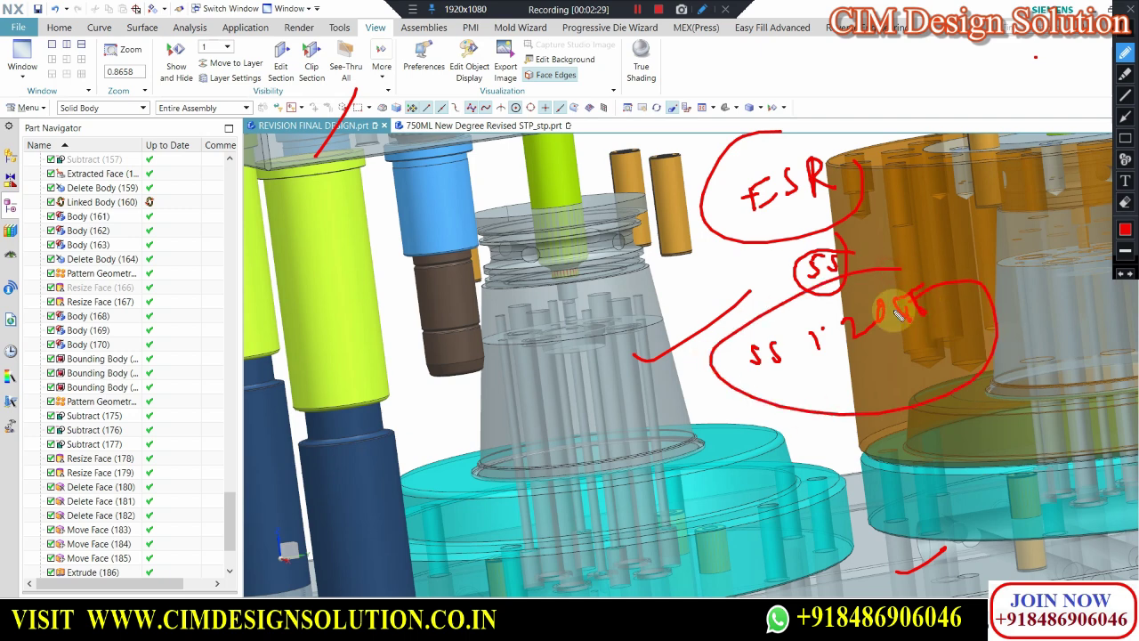
{"action": "left_click", "coordinate": [1131, 10]}
- Examine the mold's upper and lower plates, guide pillars and cavity inserts from above and below
{"action": "scroll", "coordinate": [643, 302], "scroll_direction": "down", "scroll_amount": 5}
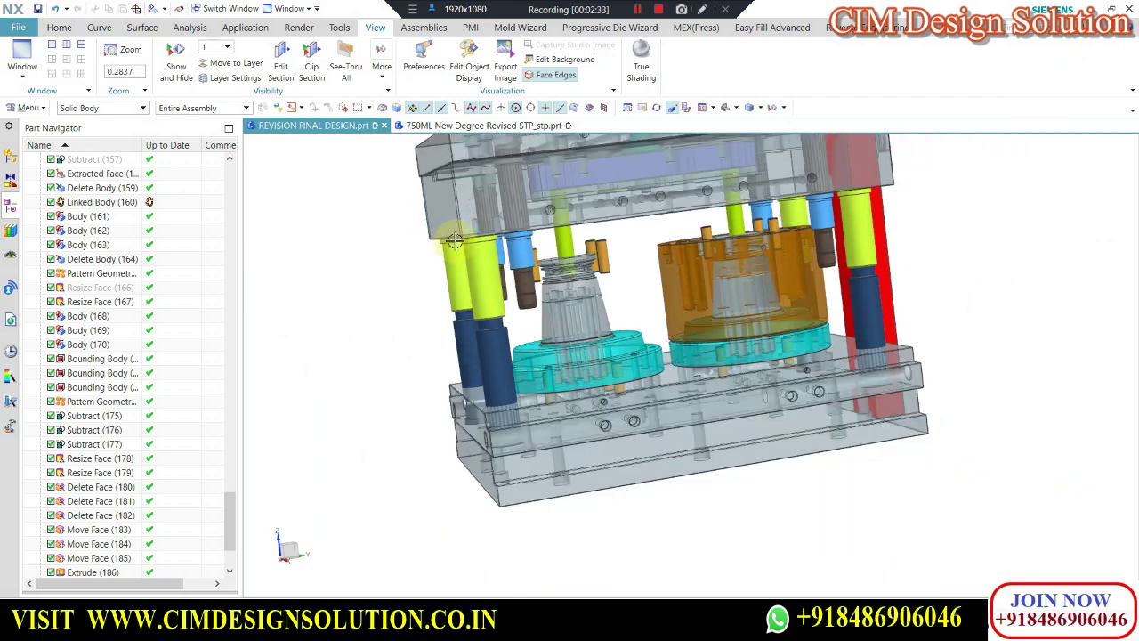
{"action": "scroll", "coordinate": [455, 241], "scroll_direction": "down", "scroll_amount": 1}
{"action": "scroll", "coordinate": [505, 433], "scroll_direction": "down", "scroll_amount": 1}
{"action": "middle_click_drag", "start_coordinate": [509, 433], "coordinate": [537, 436]}
{"action": "scroll", "coordinate": [536, 435], "scroll_direction": "down", "scroll_amount": 1}
{"action": "scroll", "coordinate": [537, 269], "scroll_direction": "up", "scroll_amount": 2}
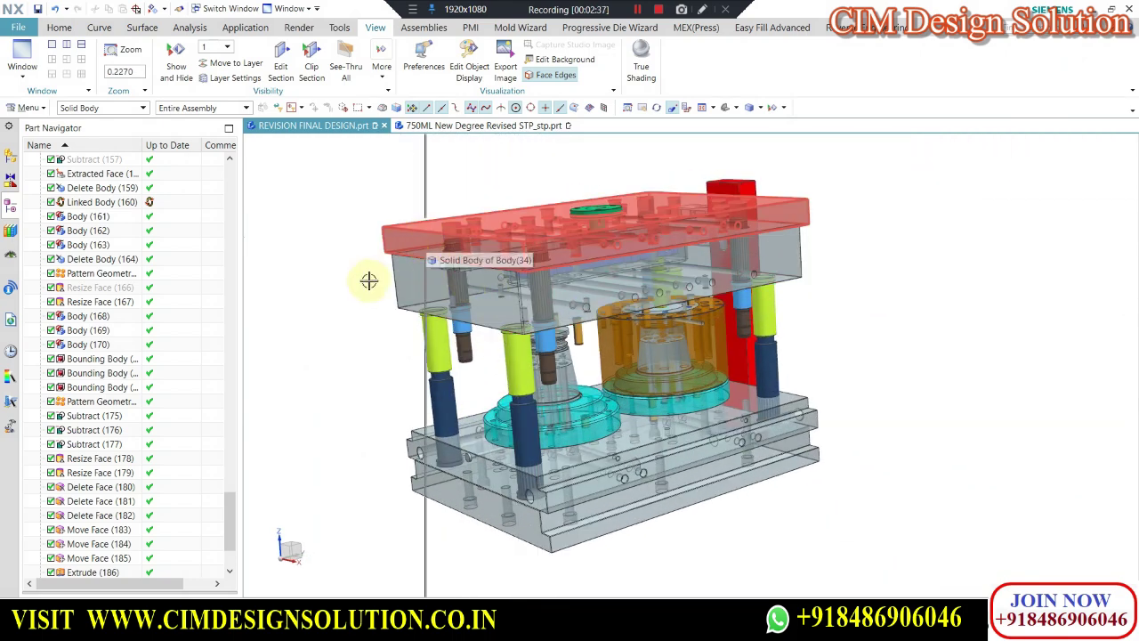
{"action": "scroll", "coordinate": [445, 240], "scroll_direction": "up", "scroll_amount": 1}
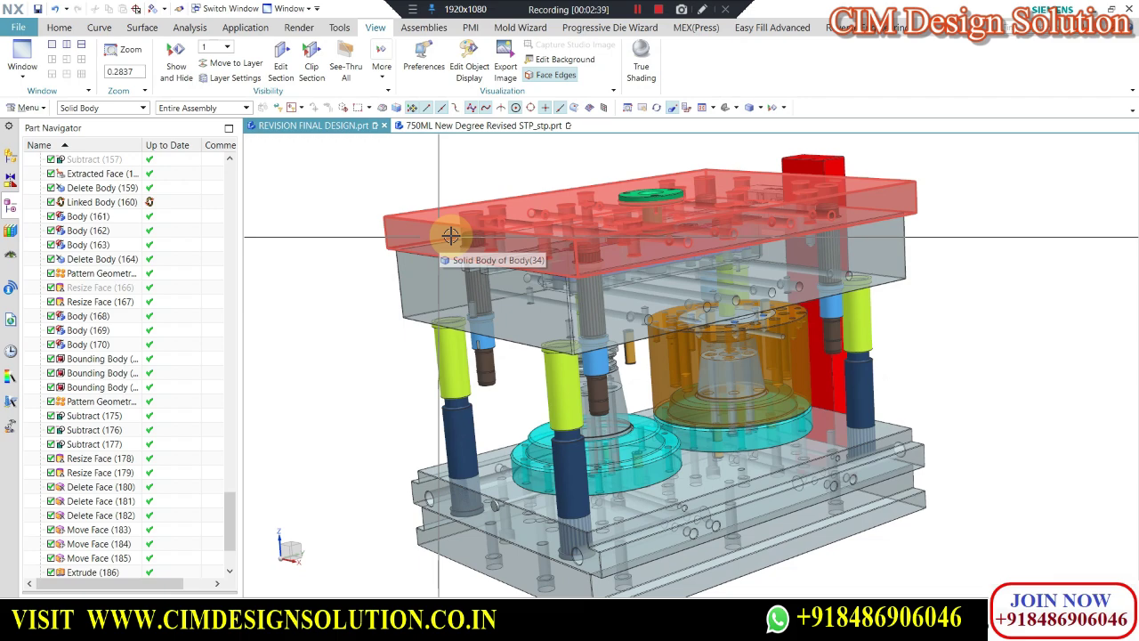
{"action": "scroll", "coordinate": [514, 258], "scroll_direction": "down", "scroll_amount": 1}
{"action": "scroll", "coordinate": [514, 259], "scroll_direction": "up", "scroll_amount": 1}
{"action": "middle_click_drag", "start_coordinate": [562, 267], "coordinate": [678, 356]}
{"action": "scroll", "coordinate": [598, 326], "scroll_direction": "up", "scroll_amount": 1}
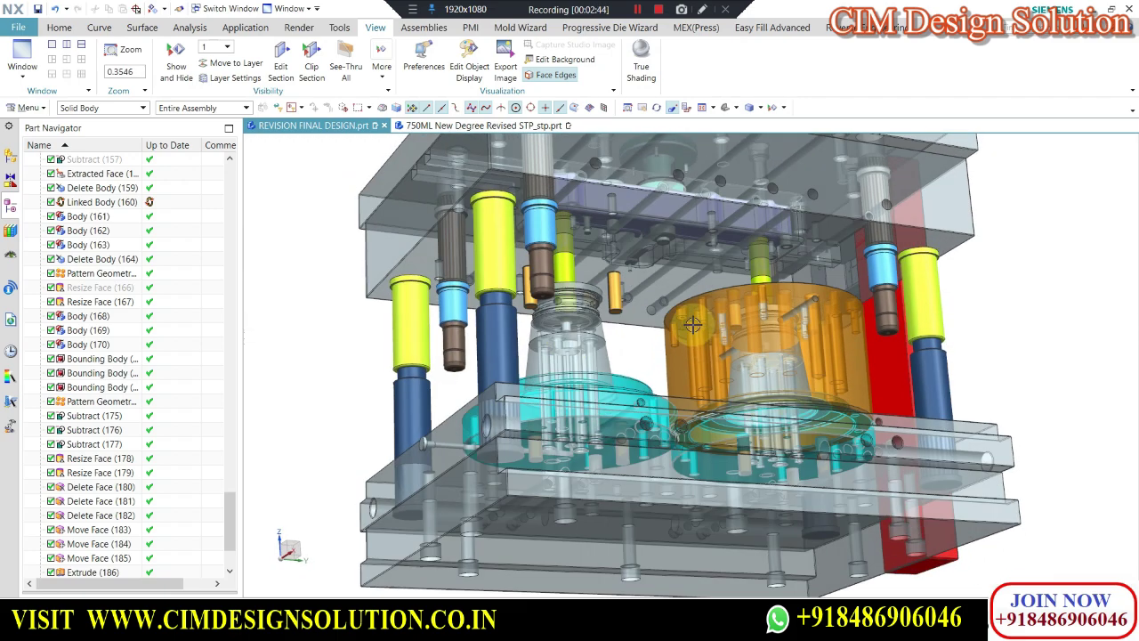
{"action": "scroll", "coordinate": [658, 327], "scroll_direction": "down", "scroll_amount": 1}
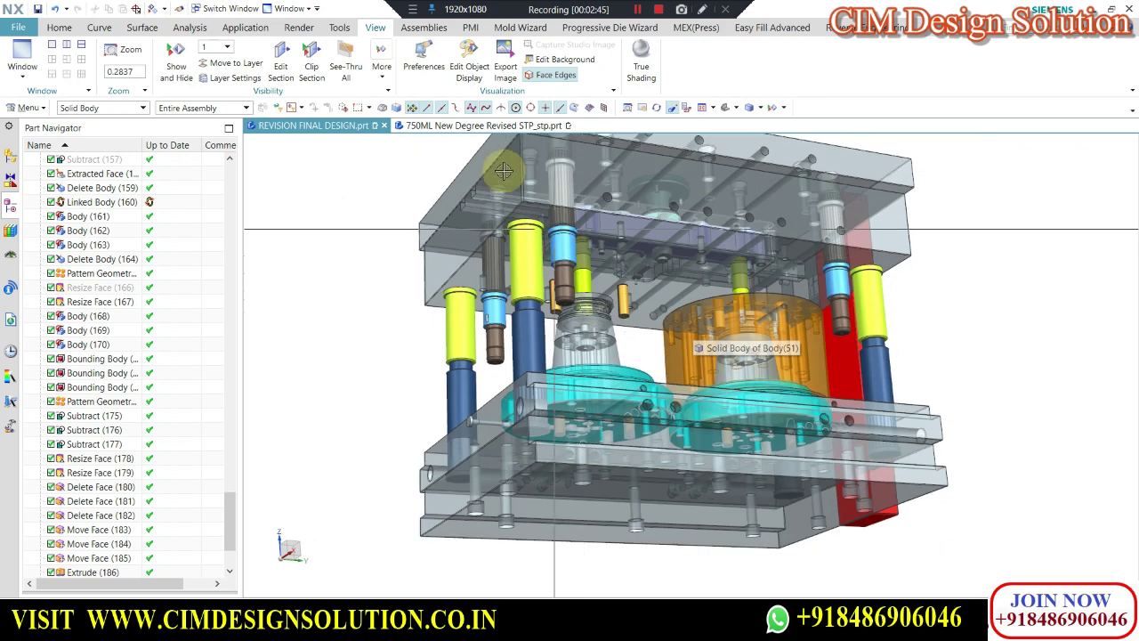
- Handwrite and circle P20 in red beside the mold and tick the upper and lower plates
{"action": "left_click", "coordinate": [414, 12]}
{"action": "left_click", "coordinate": [437, 33]}
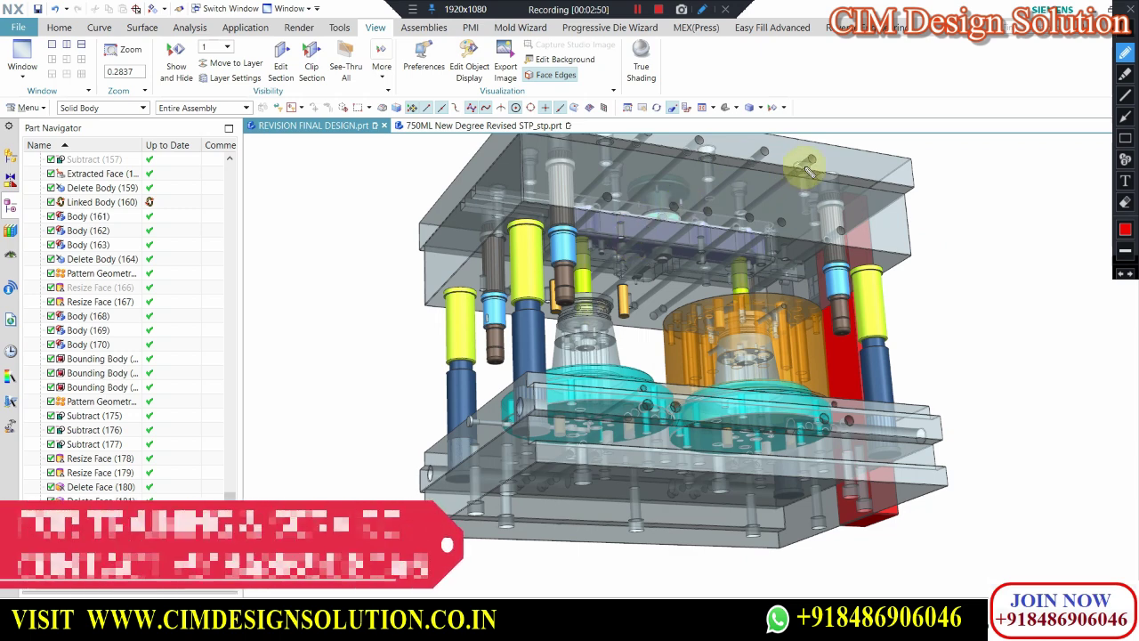
{"action": "left_click_drag", "start_coordinate": [987, 171], "coordinate": [1013, 158]}
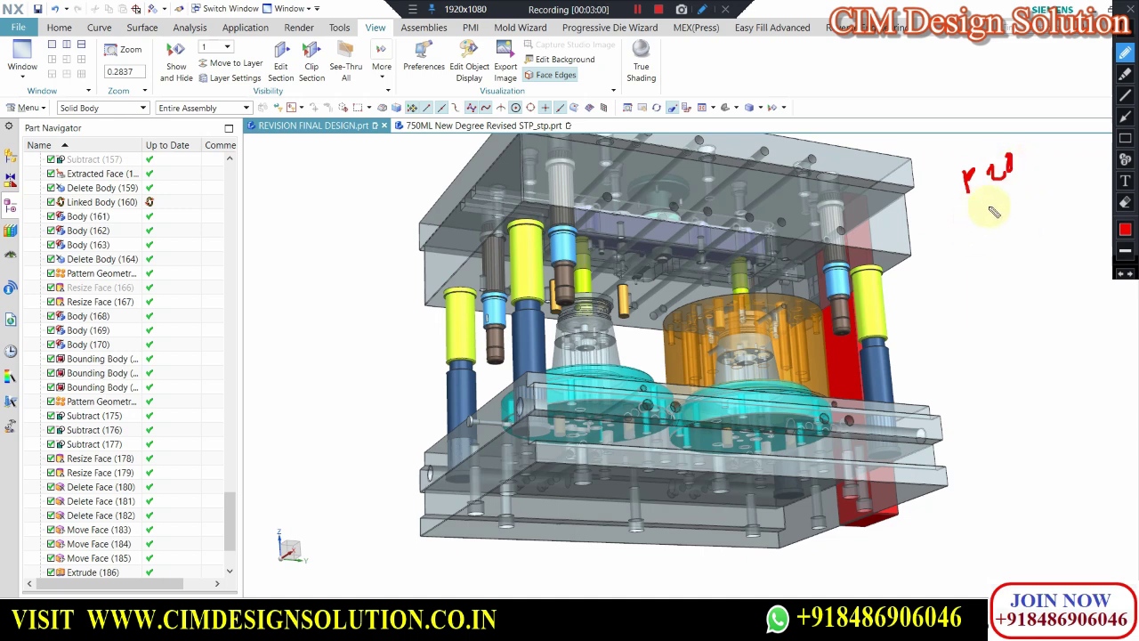
{"action": "mouse_move", "coordinate": [994, 212]}
{"action": "left_mouse_down"}
{"action": "mouse_move", "coordinate": [1000, 147]}
{"action": "mouse_move", "coordinate": [1019, 183]}
{"action": "left_mouse_up"}
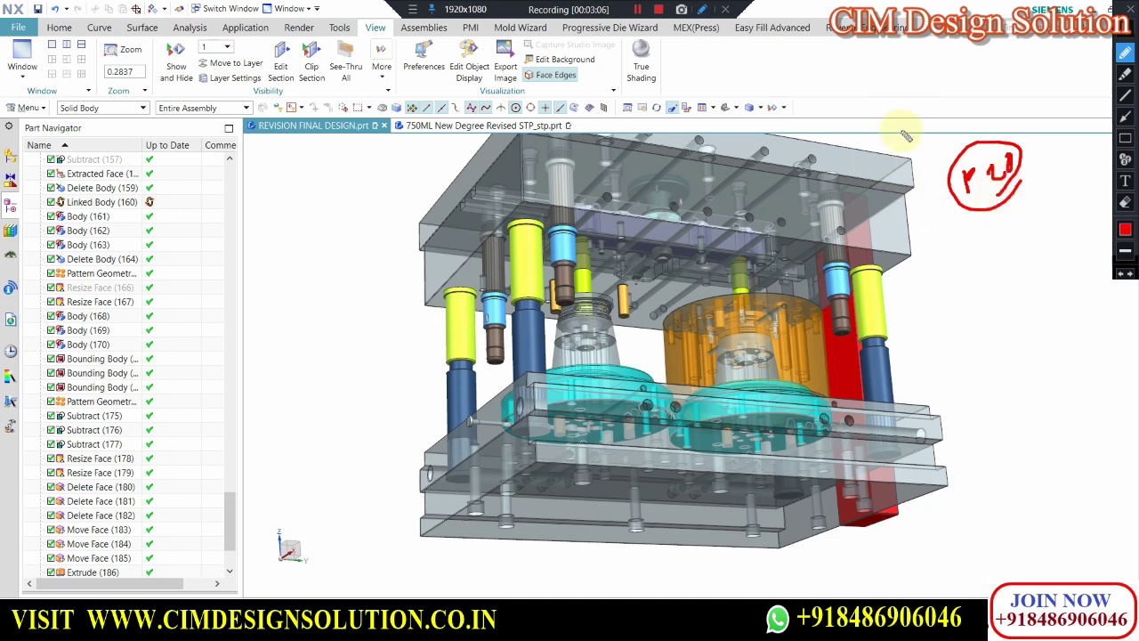
{"action": "left_click_drag", "start_coordinate": [922, 137], "coordinate": [890, 169]}
{"action": "left_click_drag", "start_coordinate": [925, 476], "coordinate": [972, 442]}
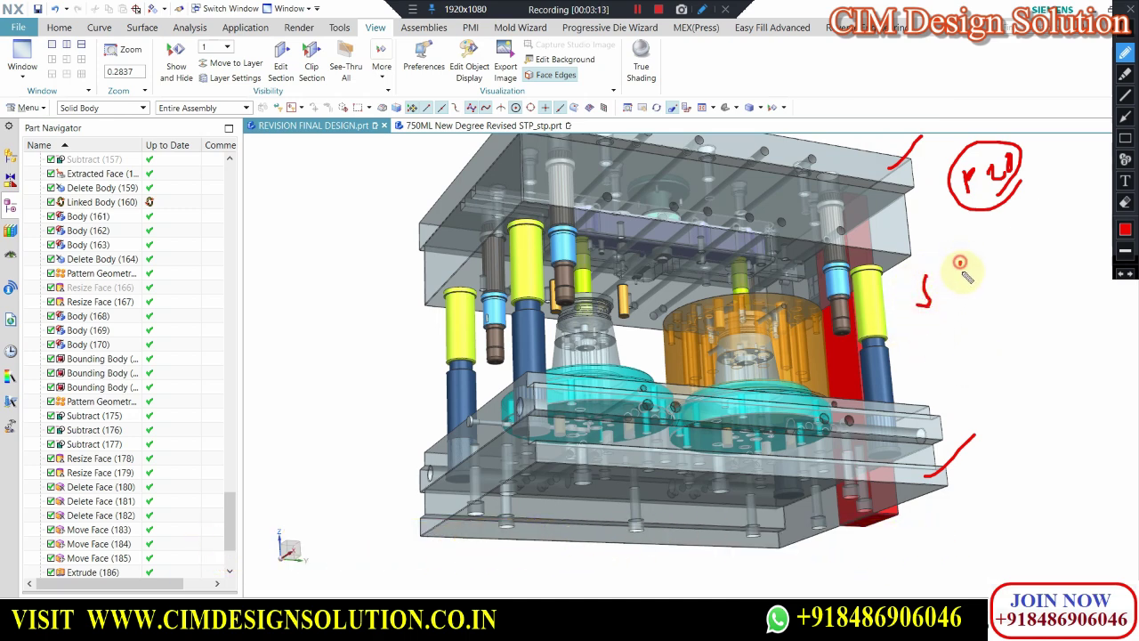
- Handwrite the steel grades S136 and NAK 80 beside the mold, underline both and circle NAK 80
{"action": "left_click_drag", "start_coordinate": [977, 256], "coordinate": [1003, 281]}
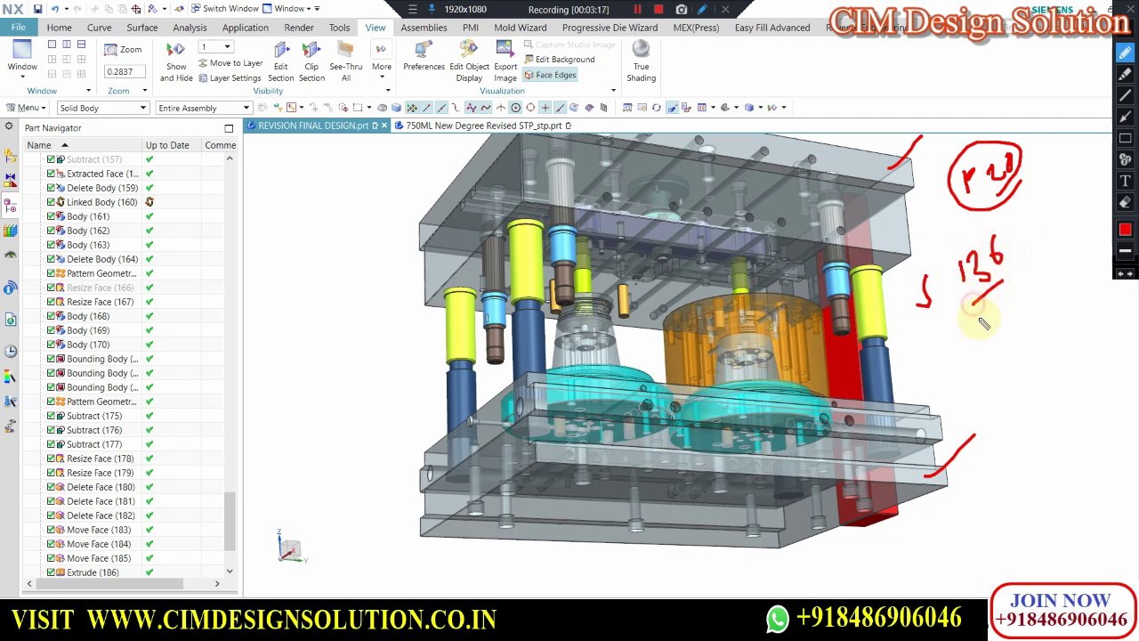
{"action": "left_click_drag", "start_coordinate": [975, 328], "coordinate": [1010, 287]}
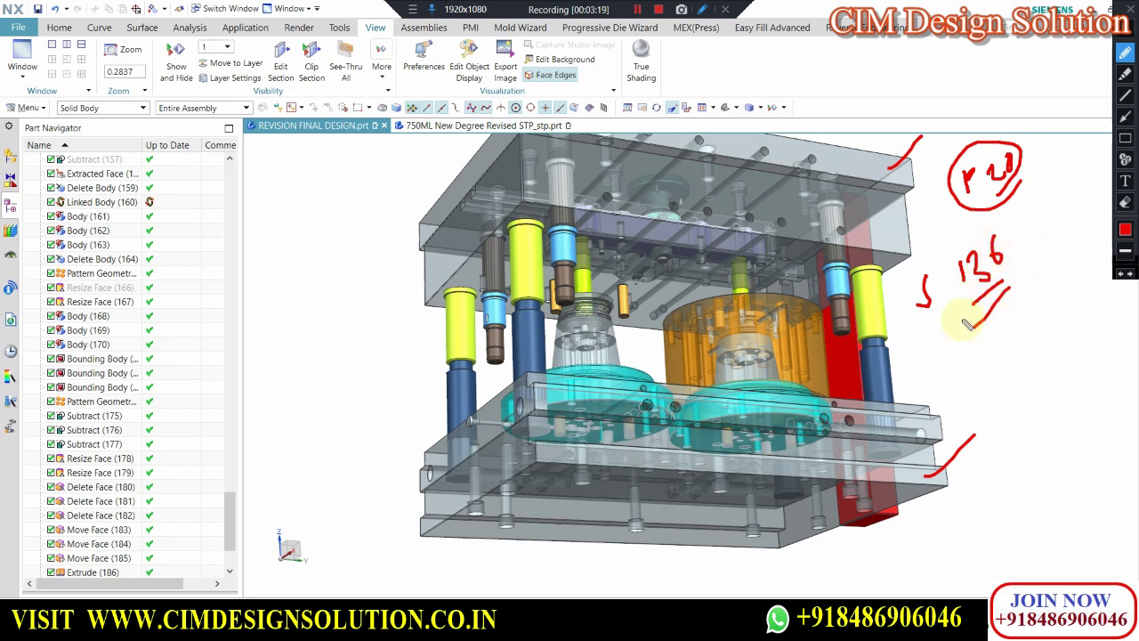
{"action": "mouse_move", "coordinate": [950, 377]}
{"action": "left_mouse_down"}
{"action": "mouse_move", "coordinate": [948, 398]}
{"action": "mouse_move", "coordinate": [990, 398]}
{"action": "left_mouse_up"}
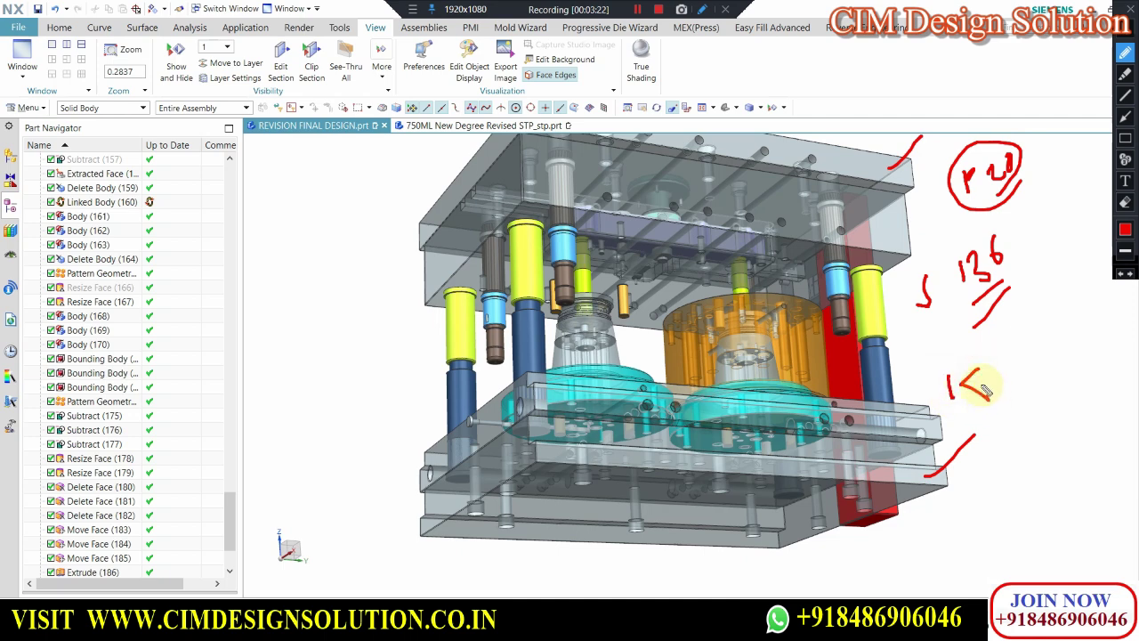
{"action": "left_click_drag", "start_coordinate": [938, 360], "coordinate": [951, 373]}
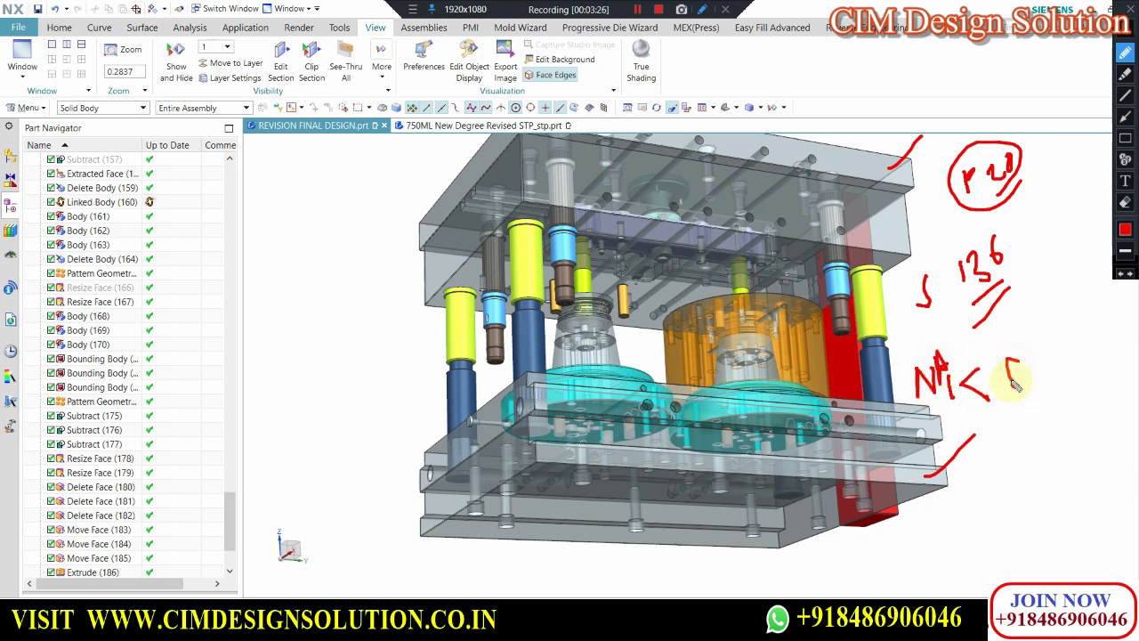
{"action": "left_click_drag", "start_coordinate": [1022, 357], "coordinate": [1024, 380]}
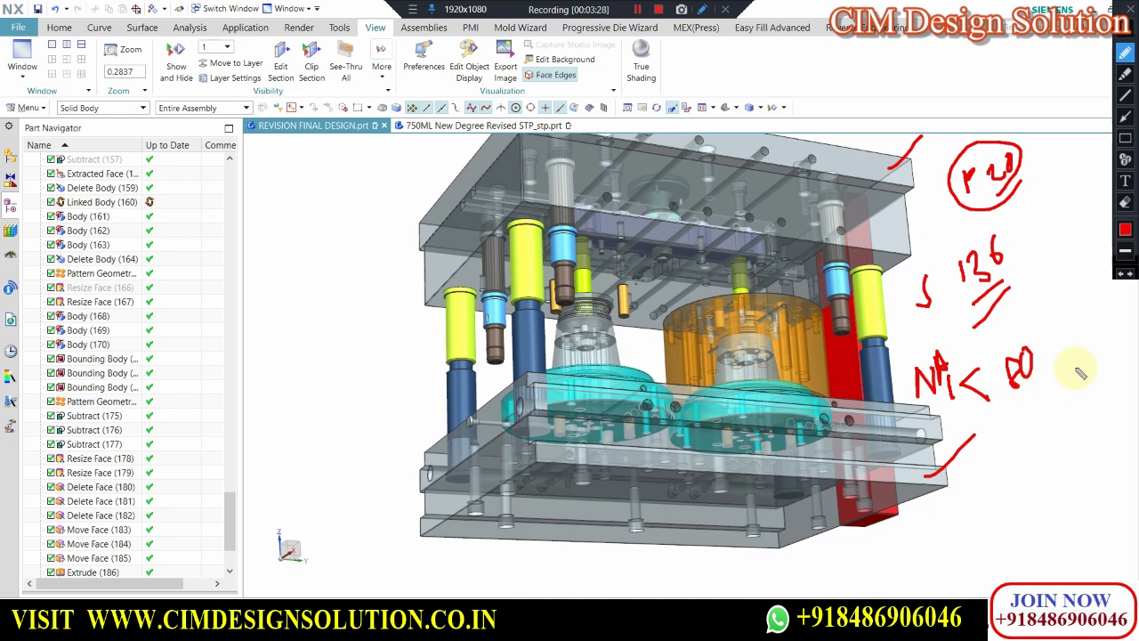
{"action": "mouse_move", "coordinate": [963, 420]}
{"action": "left_mouse_down"}
{"action": "mouse_move", "coordinate": [1029, 402]}
{"action": "mouse_move", "coordinate": [980, 411]}
{"action": "left_mouse_up"}
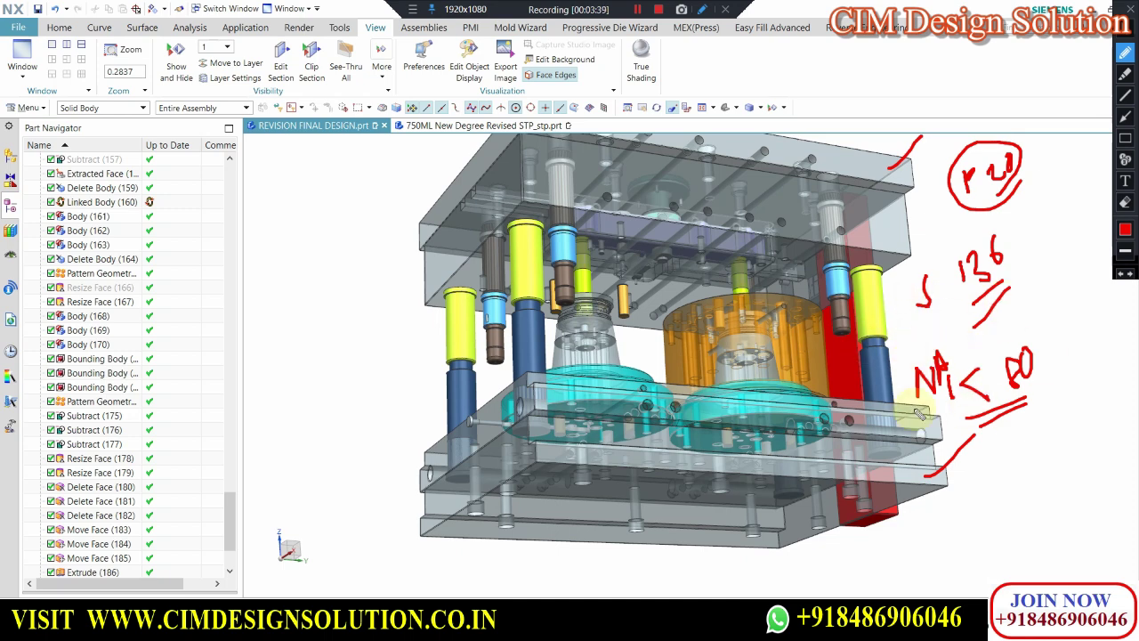
{"action": "mouse_move", "coordinate": [1032, 336]}
{"action": "left_mouse_down"}
{"action": "mouse_move", "coordinate": [1006, 374]}
{"action": "mouse_move", "coordinate": [1024, 401]}
{"action": "mouse_move", "coordinate": [975, 432]}
{"action": "left_mouse_up"}
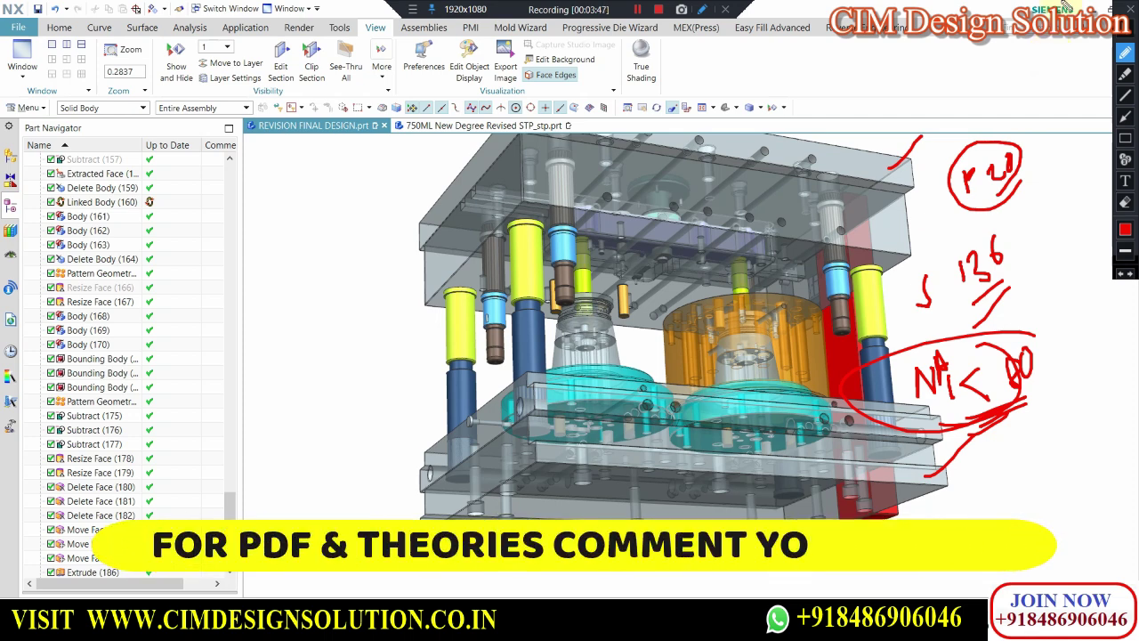
{"action": "mouse_move", "coordinate": [269, 360]}
{"action": "left_mouse_down"}
{"action": "mouse_move", "coordinate": [325, 322]}
{"action": "mouse_move", "coordinate": [354, 350]}
{"action": "left_mouse_up"}
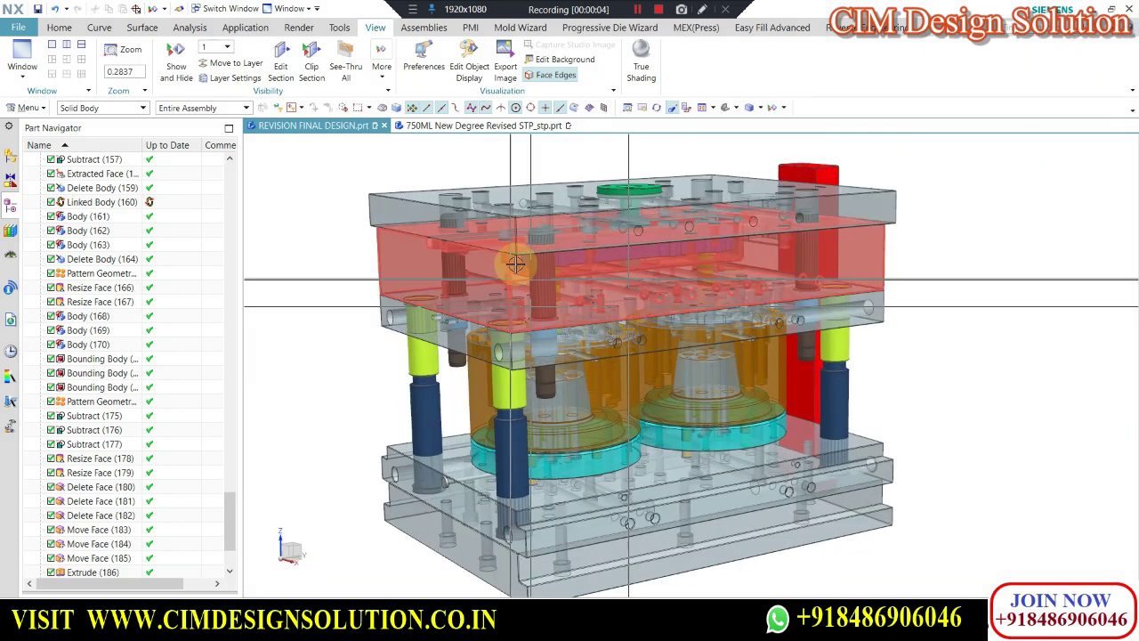
- Hide the top clamping plate and the plate beneath it that encloses the purple manifold
{"action": "scroll", "coordinate": [504, 263], "scroll_direction": "up", "scroll_amount": 5}
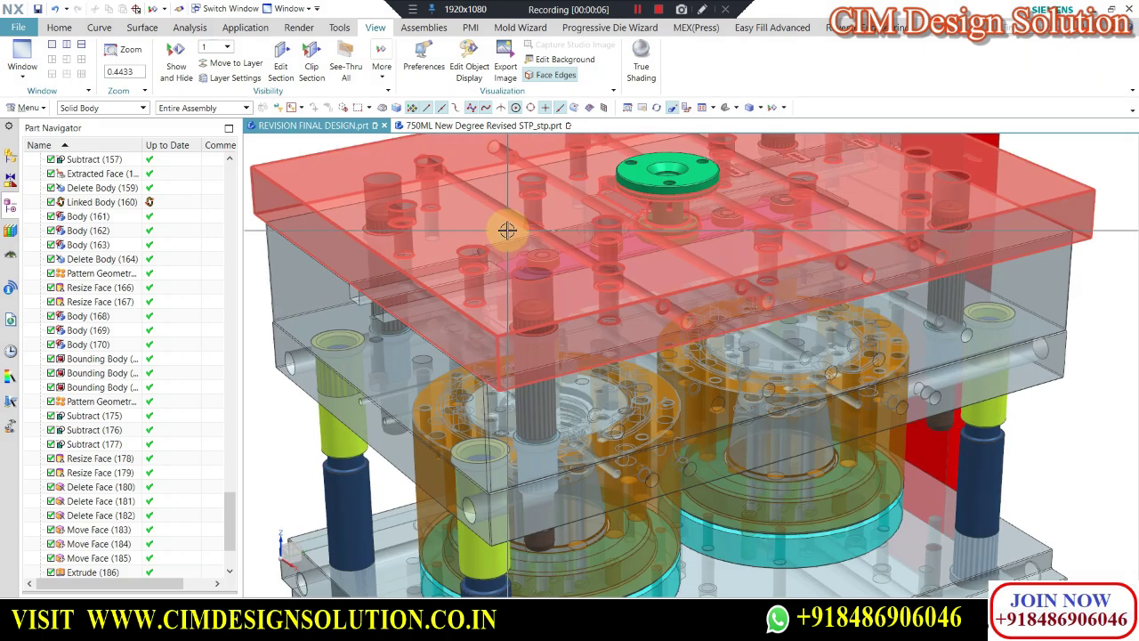
{"action": "scroll", "coordinate": [661, 211], "scroll_direction": "down", "scroll_amount": 5}
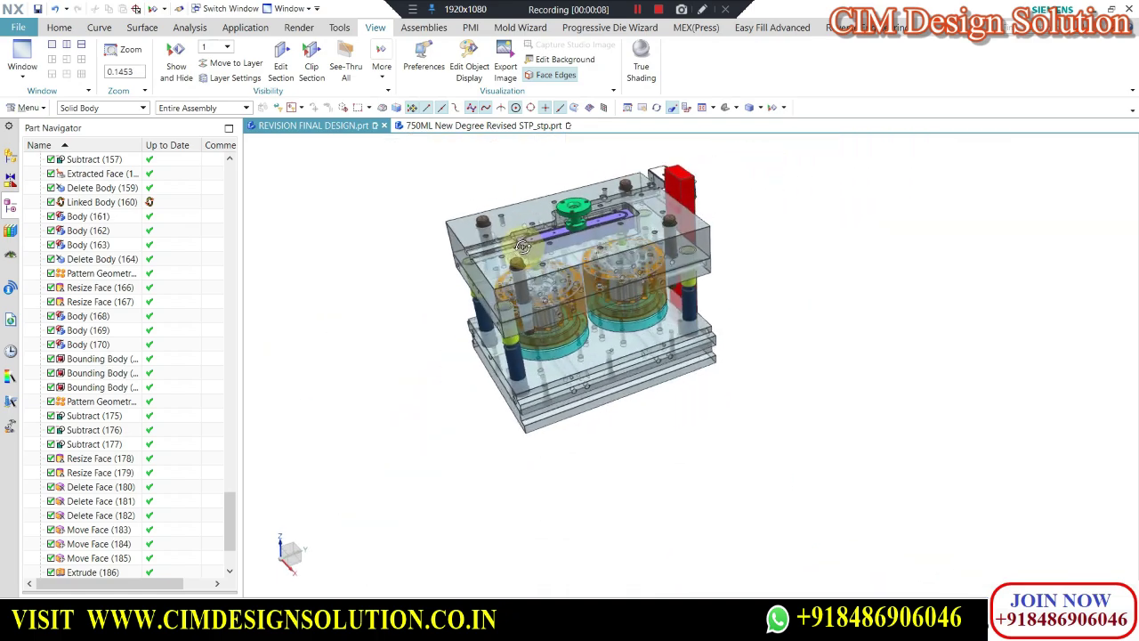
{"action": "scroll", "coordinate": [488, 214], "scroll_direction": "up", "scroll_amount": 2}
{"action": "left_click", "coordinate": [493, 224]}
{"action": "key", "text": "ctrl+b"}
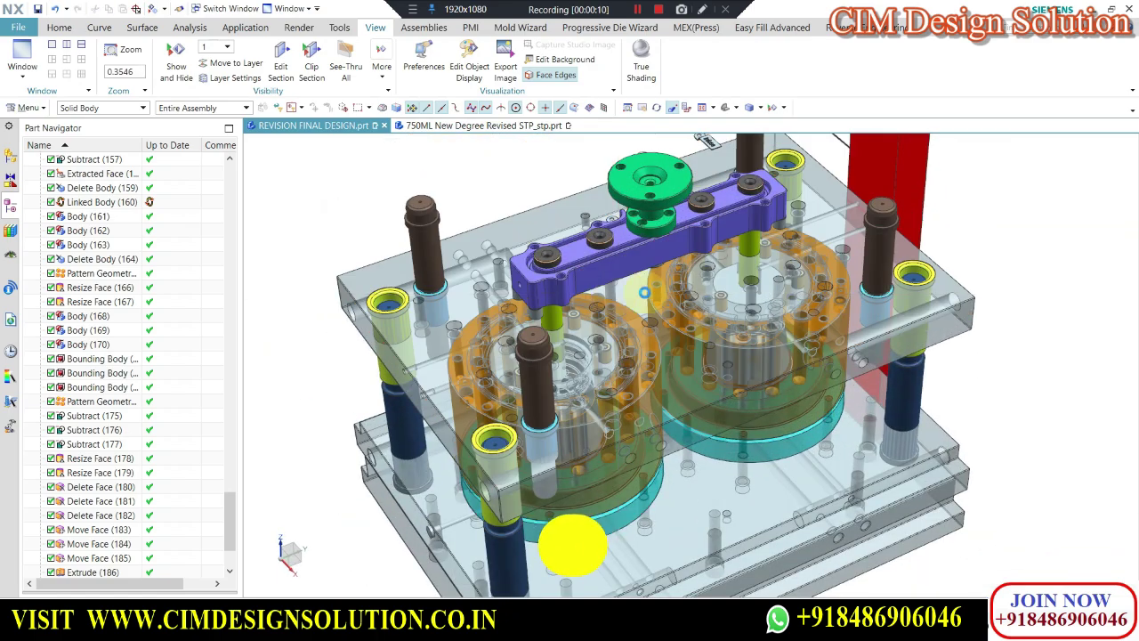
- Examine the exposed purple manifold, its nozzles and the cavity inserts below from several angles
{"action": "scroll", "coordinate": [614, 269], "scroll_direction": "down", "scroll_amount": 1}
{"action": "middle_click_drag", "start_coordinate": [623, 278], "coordinate": [578, 276]}
{"action": "scroll", "coordinate": [623, 294], "scroll_direction": "up", "scroll_amount": 3}
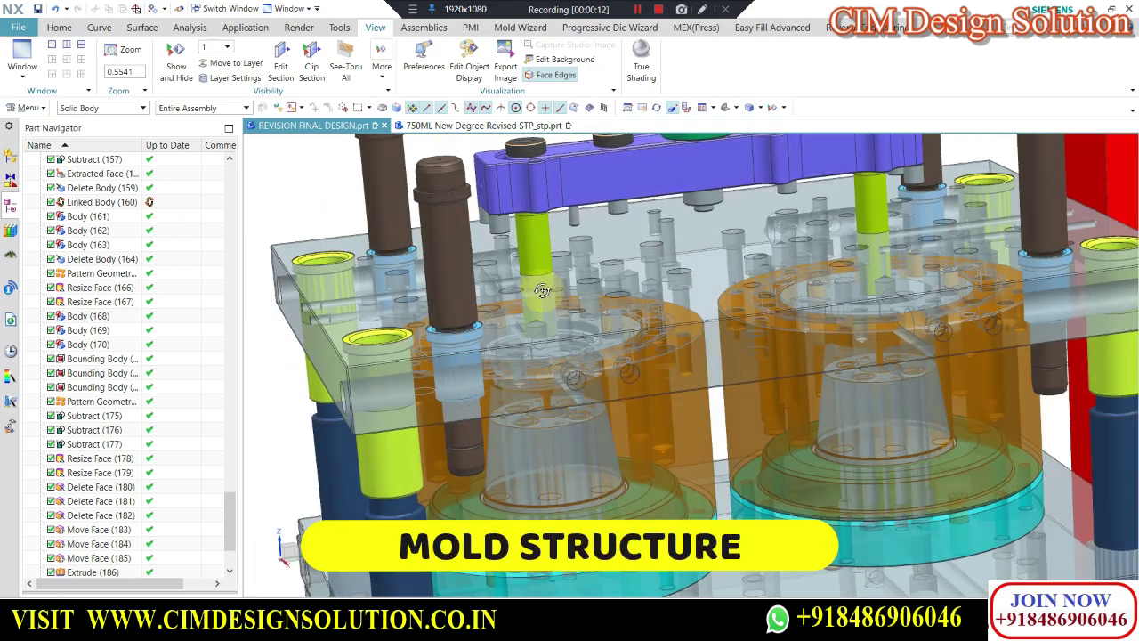
{"action": "scroll", "coordinate": [579, 240], "scroll_direction": "down", "scroll_amount": 1}
{"action": "scroll", "coordinate": [658, 247], "scroll_direction": "down", "scroll_amount": 2}
{"action": "middle_click_drag", "start_coordinate": [685, 255], "coordinate": [717, 289]}
{"action": "scroll", "coordinate": [740, 248], "scroll_direction": "down", "scroll_amount": 1}
{"action": "scroll", "coordinate": [756, 249], "scroll_direction": "up", "scroll_amount": 1}
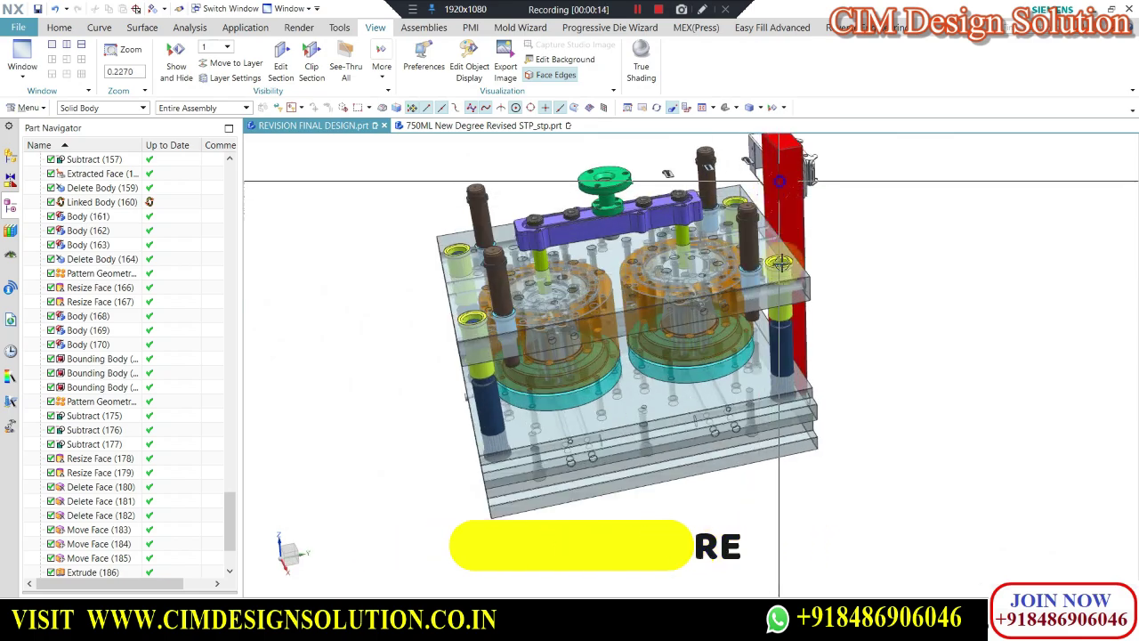
- Hide the red block beside the mold plates
{"action": "middle_click_drag", "start_coordinate": [750, 250], "coordinate": [778, 223]}
{"action": "scroll", "coordinate": [746, 205], "scroll_direction": "up", "scroll_amount": 2}
{"action": "scroll", "coordinate": [746, 196], "scroll_direction": "down", "scroll_amount": 2}
{"action": "scroll", "coordinate": [747, 189], "scroll_direction": "down", "scroll_amount": 1}
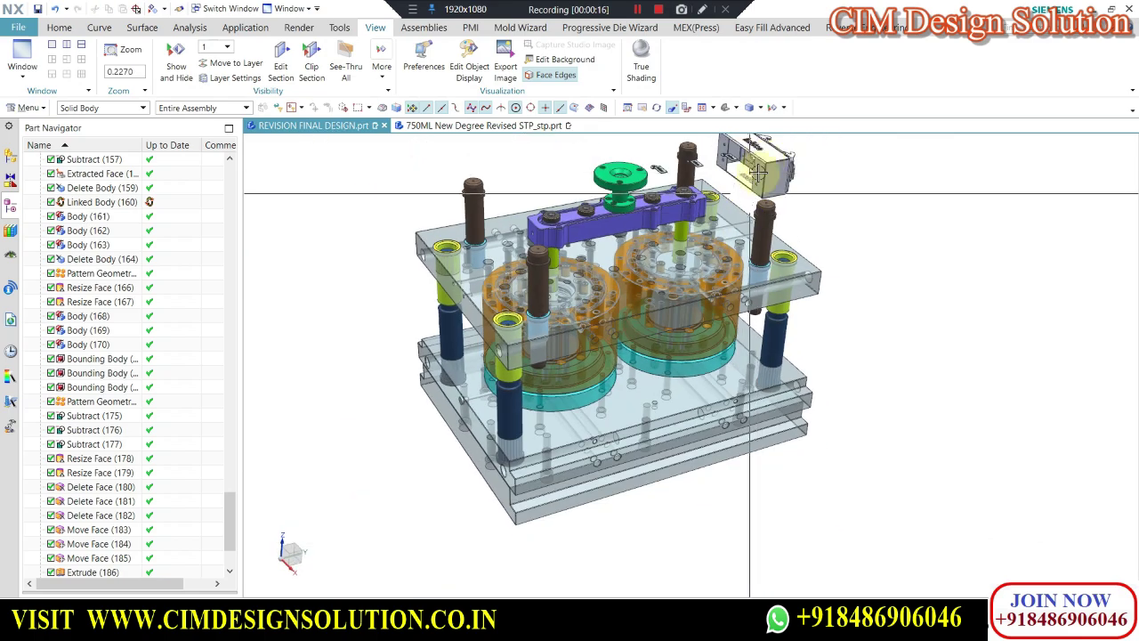
- Examine the grey connector box beside the mold together with the green locating ring and the manifold
{"action": "scroll", "coordinate": [766, 148], "scroll_direction": "up", "scroll_amount": 3}
{"action": "scroll", "coordinate": [757, 151], "scroll_direction": "down", "scroll_amount": 2}
{"action": "scroll", "coordinate": [712, 160], "scroll_direction": "up", "scroll_amount": 3}
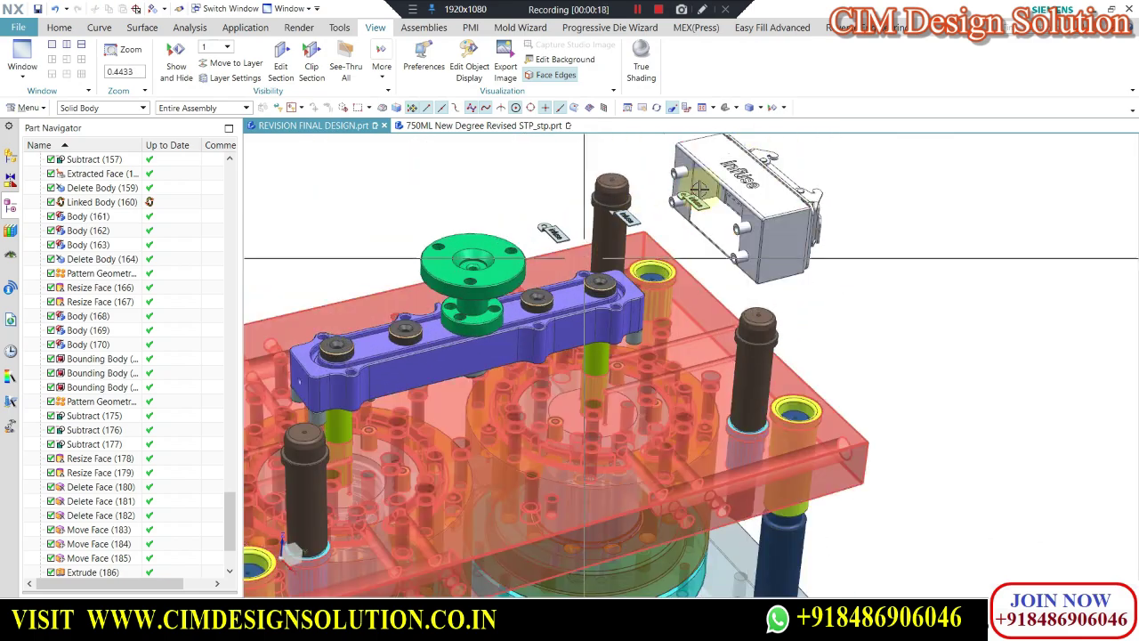
{"action": "scroll", "coordinate": [658, 169], "scroll_direction": "down", "scroll_amount": 2}
{"action": "scroll", "coordinate": [654, 172], "scroll_direction": "down", "scroll_amount": 1}
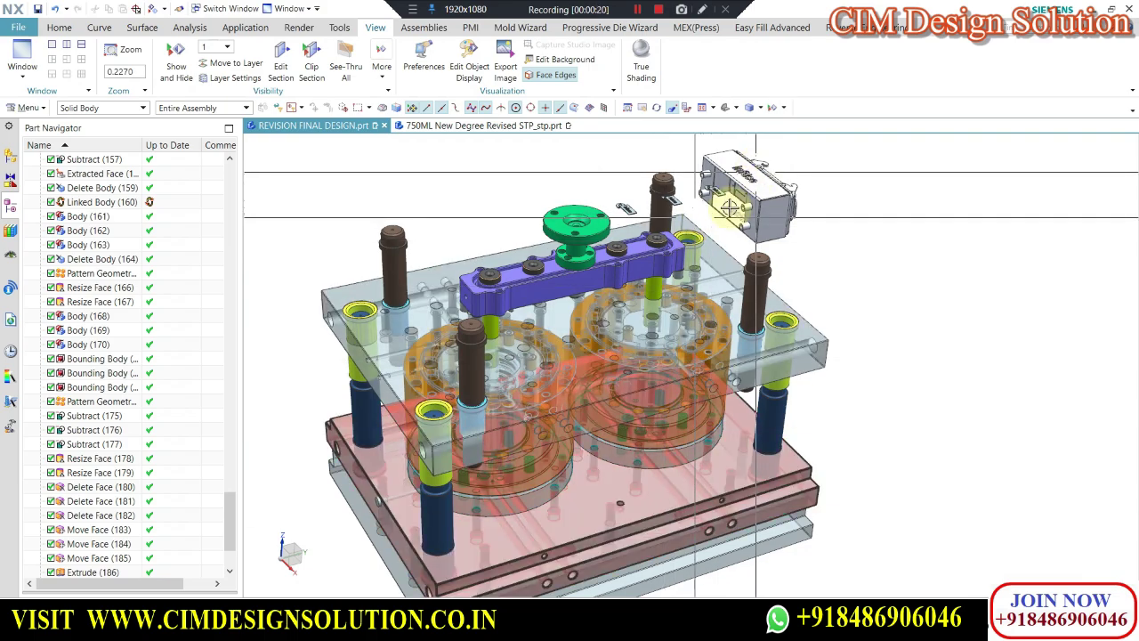
- Switch to AutoCAD's 750 ml thin-wall container 2-cavity drawing and examine the hot-runner manifold sheet
{"action": "mouse_move", "coordinate": [598, 620]}
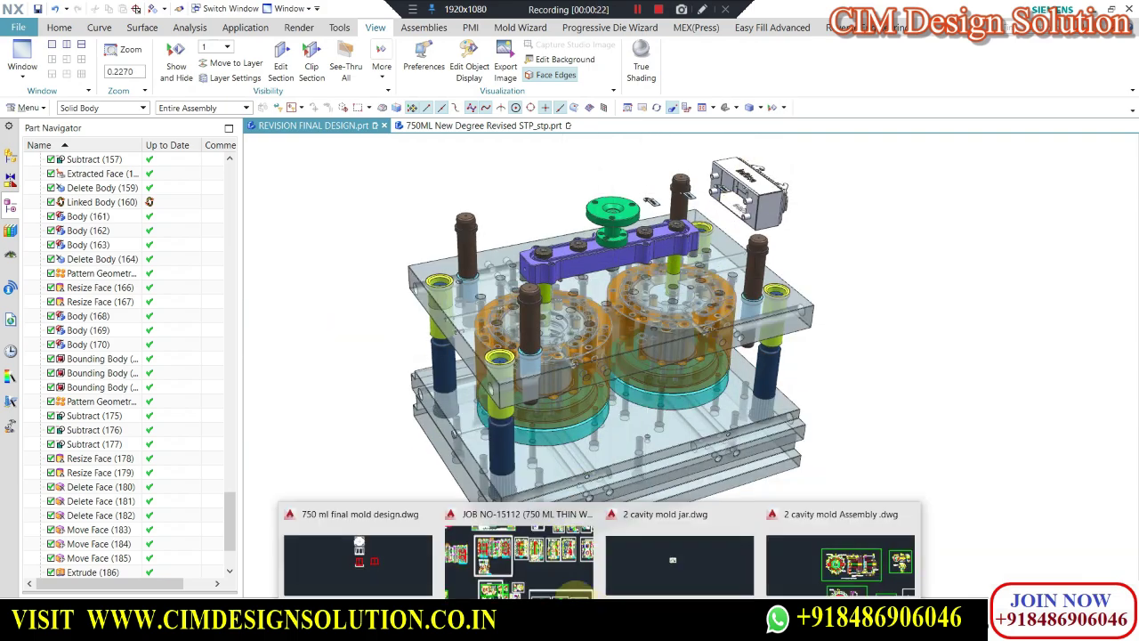
{"action": "left_click", "coordinate": [528, 571]}
{"action": "scroll", "coordinate": [508, 419], "scroll_direction": "down", "scroll_amount": 4}
{"action": "scroll", "coordinate": [494, 396], "scroll_direction": "up", "scroll_amount": 7}
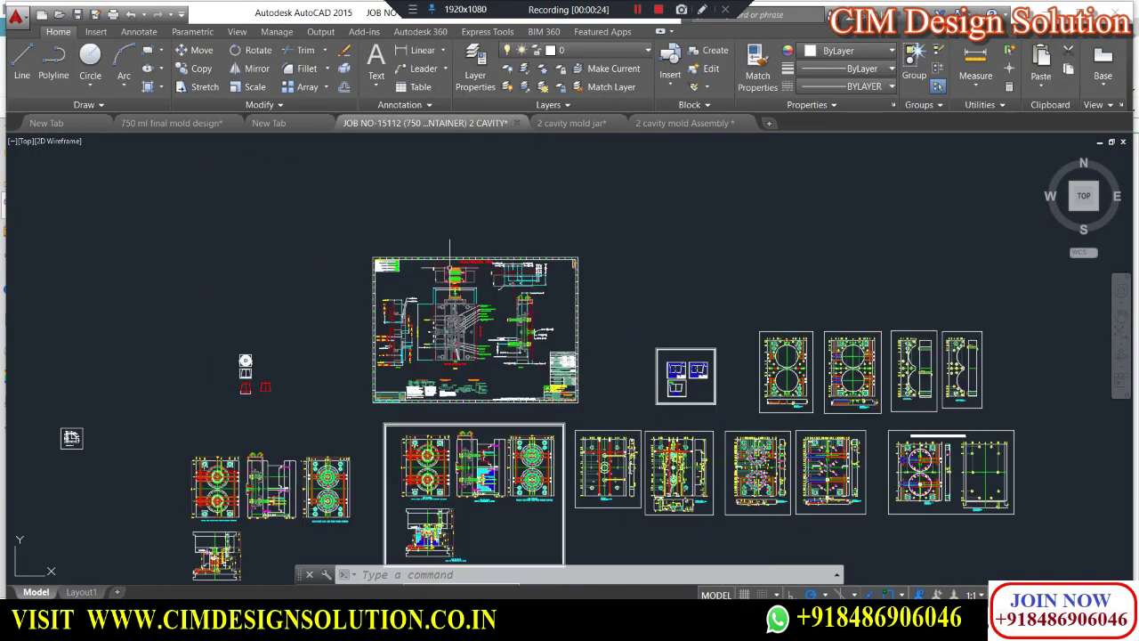
{"action": "scroll", "coordinate": [524, 424], "scroll_direction": "up", "scroll_amount": 2}
{"action": "scroll", "coordinate": [483, 304], "scroll_direction": "down", "scroll_amount": 2}
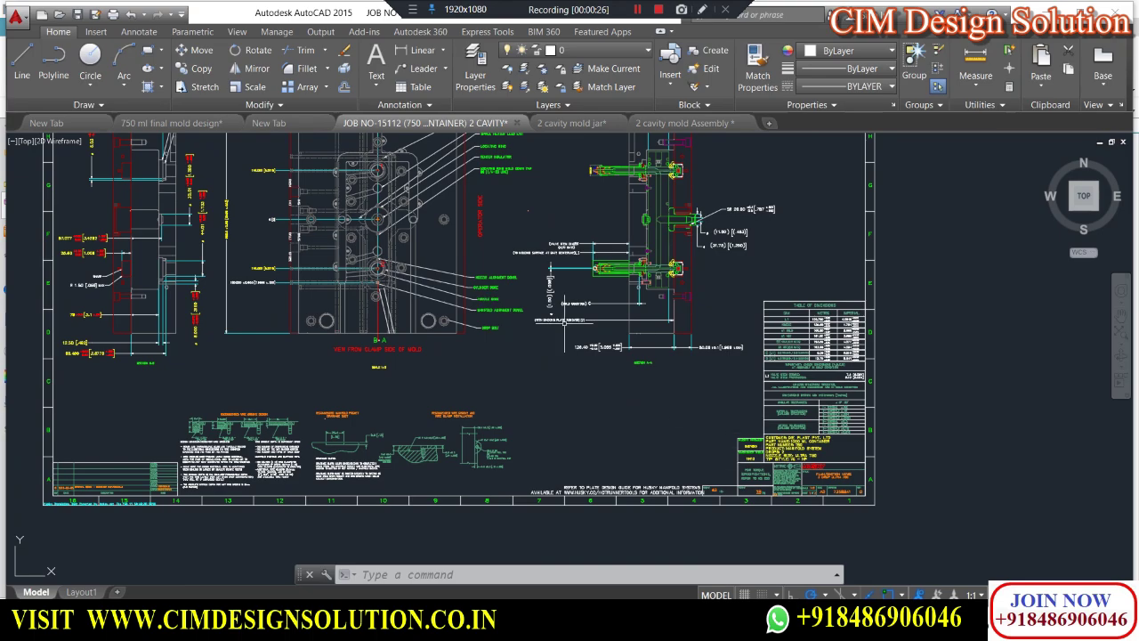
- Examine the Husky manifold sheet, covering its title block, the clamp-side plan view and the section views
{"action": "scroll", "coordinate": [564, 323], "scroll_direction": "up", "scroll_amount": 5}
{"action": "scroll", "coordinate": [564, 323], "scroll_direction": "down", "scroll_amount": 9}
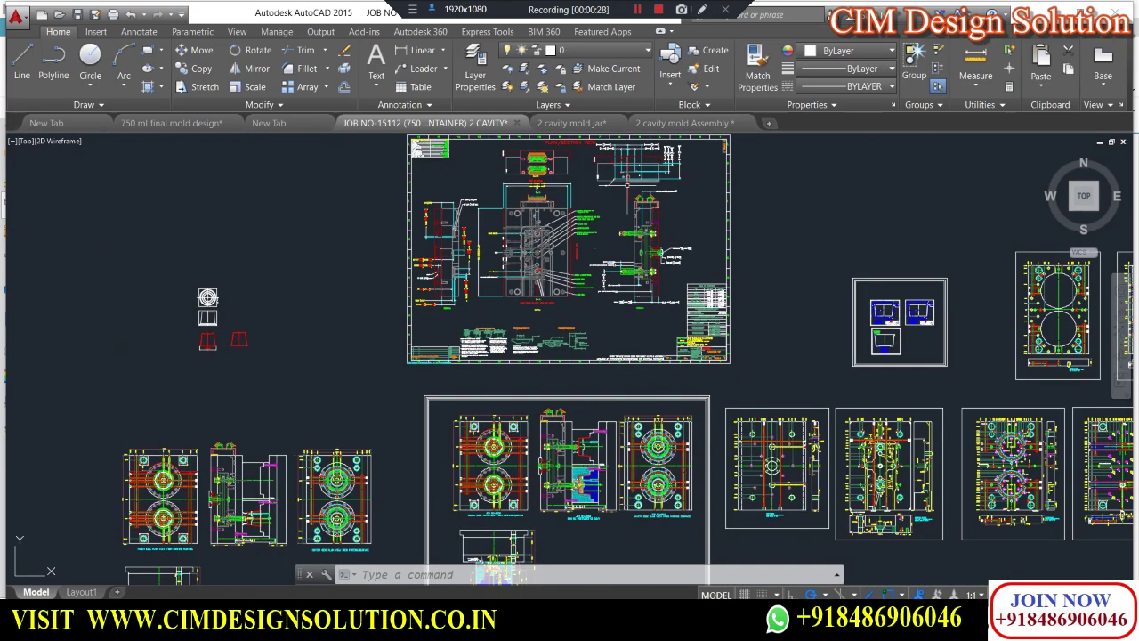
{"action": "scroll", "coordinate": [636, 377], "scroll_direction": "up", "scroll_amount": 8}
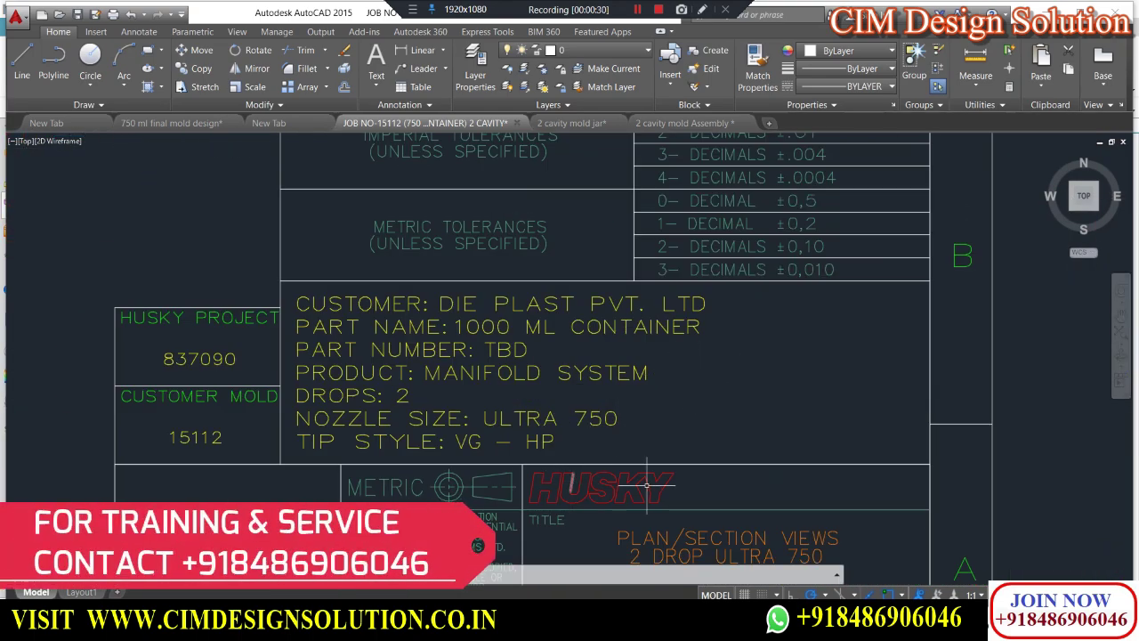
{"action": "scroll", "coordinate": [636, 377], "scroll_direction": "down", "scroll_amount": 8}
{"action": "scroll", "coordinate": [512, 216], "scroll_direction": "up", "scroll_amount": 5}
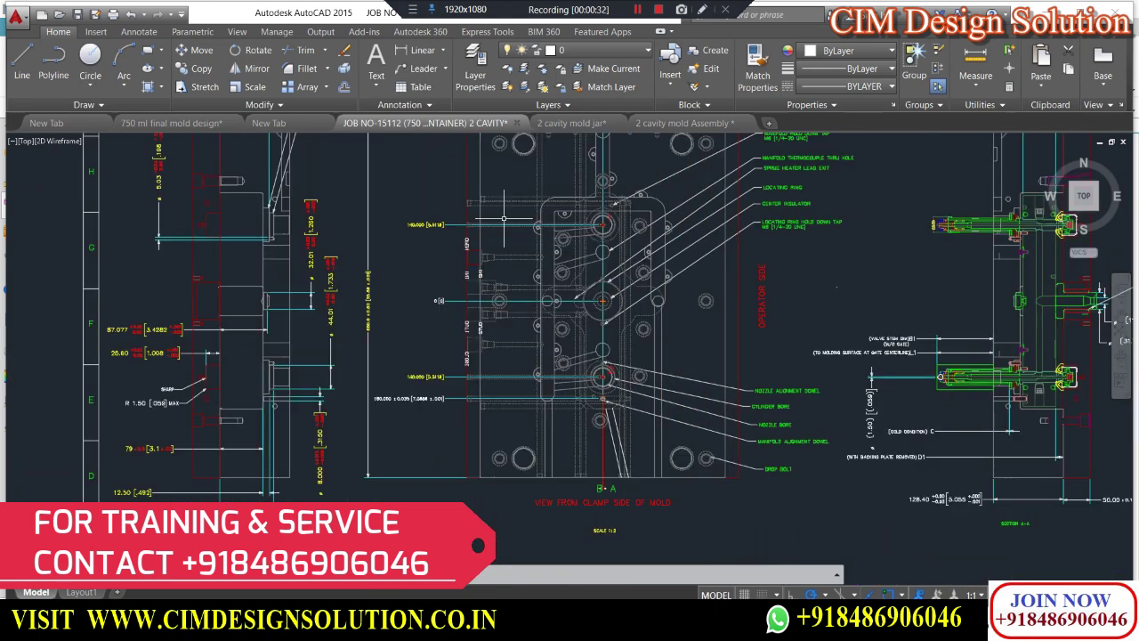
{"action": "scroll", "coordinate": [511, 215], "scroll_direction": "down", "scroll_amount": 2}
{"action": "scroll", "coordinate": [512, 215], "scroll_direction": "down", "scroll_amount": 2}
{"action": "scroll", "coordinate": [597, 229], "scroll_direction": "up", "scroll_amount": 4}
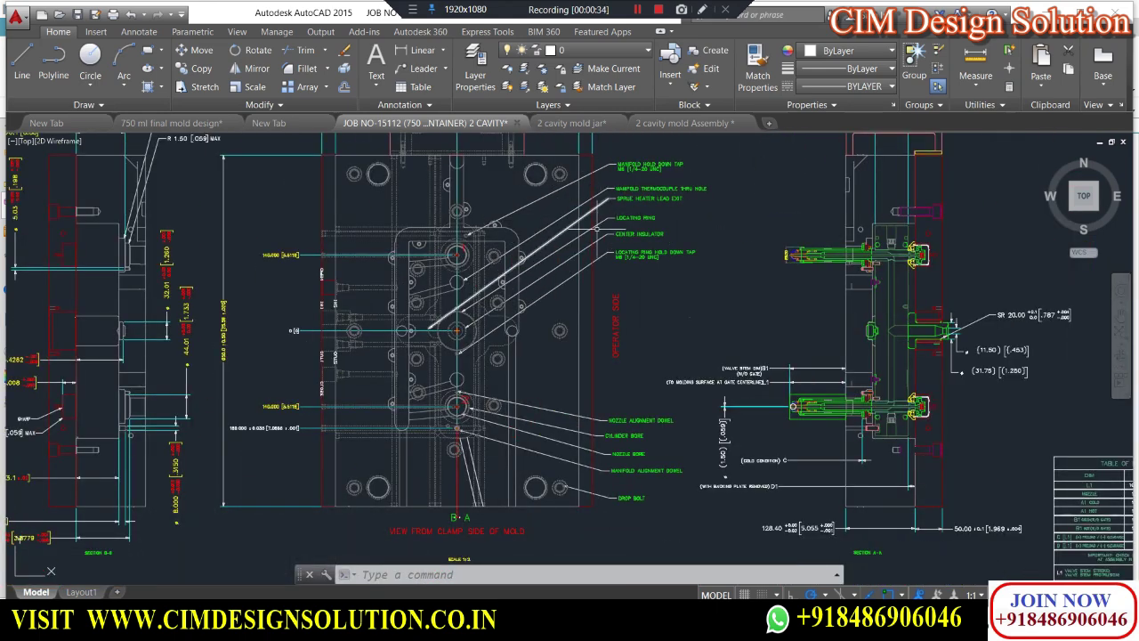
{"action": "scroll", "coordinate": [552, 256], "scroll_direction": "down", "scroll_amount": 5}
{"action": "scroll", "coordinate": [556, 239], "scroll_direction": "up", "scroll_amount": 2}
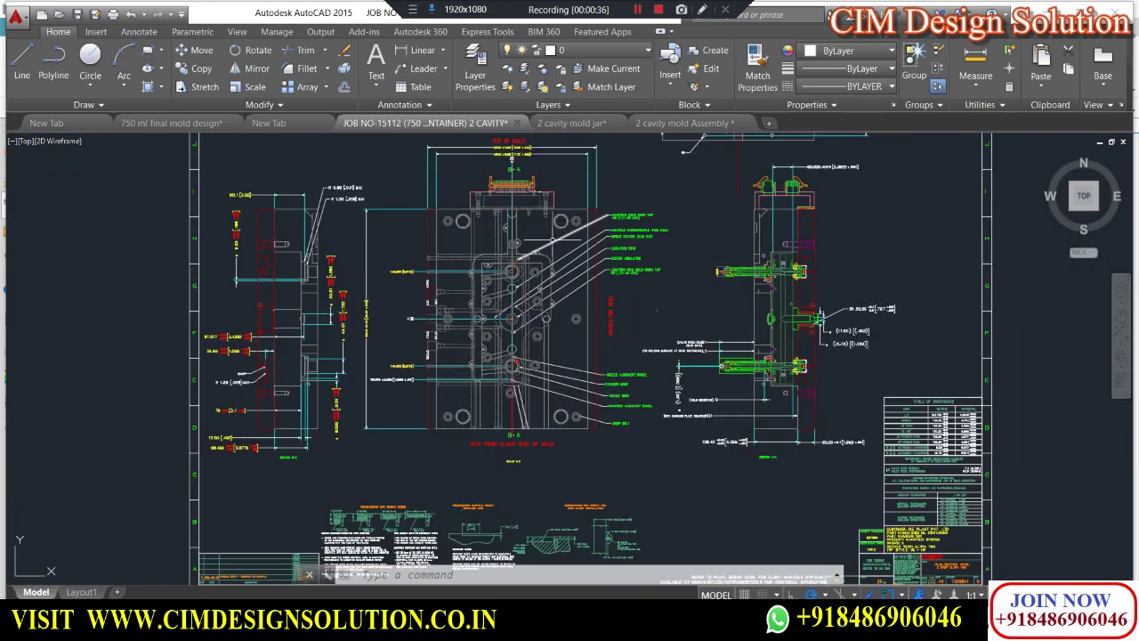
{"action": "scroll", "coordinate": [481, 249], "scroll_direction": "down", "scroll_amount": 5}
{"action": "scroll", "coordinate": [463, 356], "scroll_direction": "up", "scroll_amount": 5}
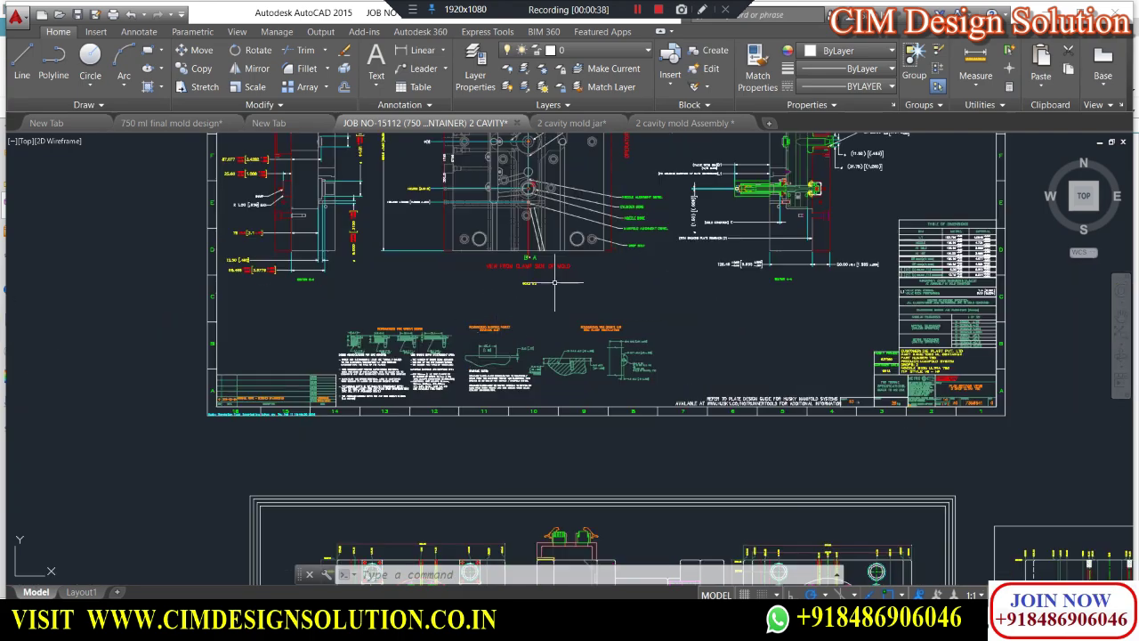
- Examine the framed 2-cavity assembly sheet with its punch-side plan, mold section and cavity-side plan
{"action": "scroll", "coordinate": [554, 283], "scroll_direction": "down", "scroll_amount": 5}
{"action": "scroll", "coordinate": [434, 369], "scroll_direction": "up", "scroll_amount": 3}
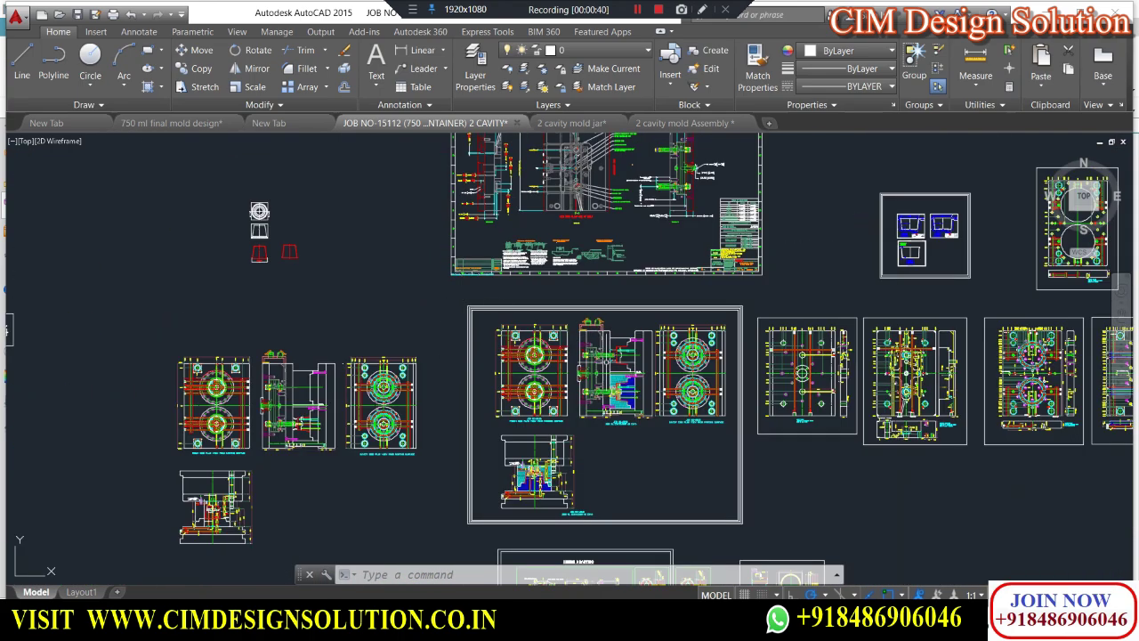
{"action": "scroll", "coordinate": [601, 352], "scroll_direction": "up", "scroll_amount": 4}
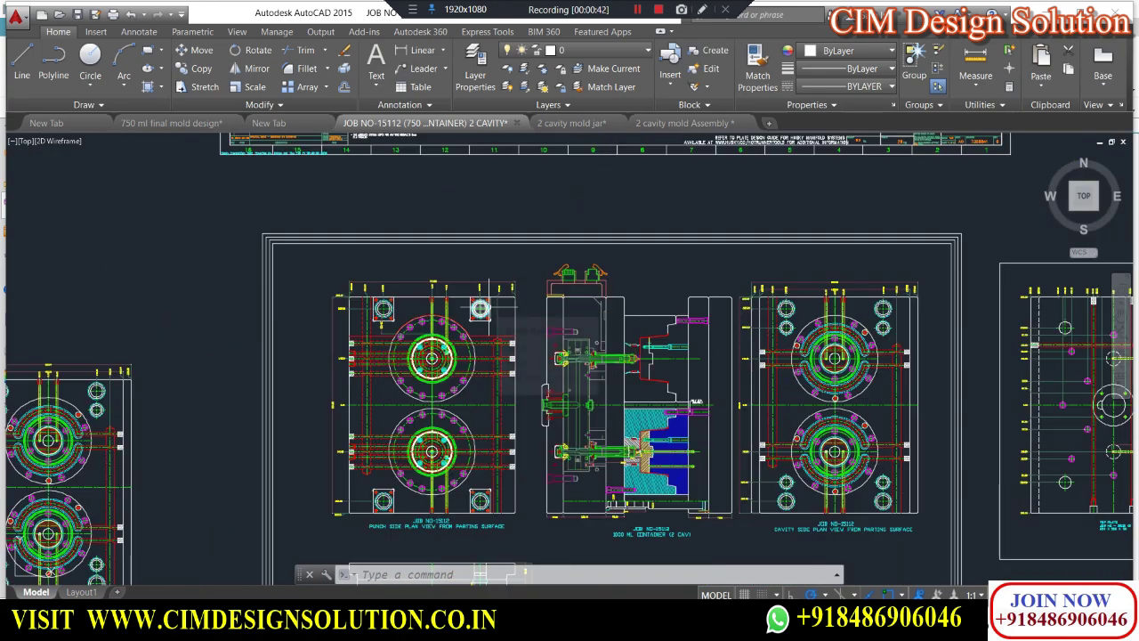
{"action": "scroll", "coordinate": [623, 245], "scroll_direction": "up", "scroll_amount": 2}
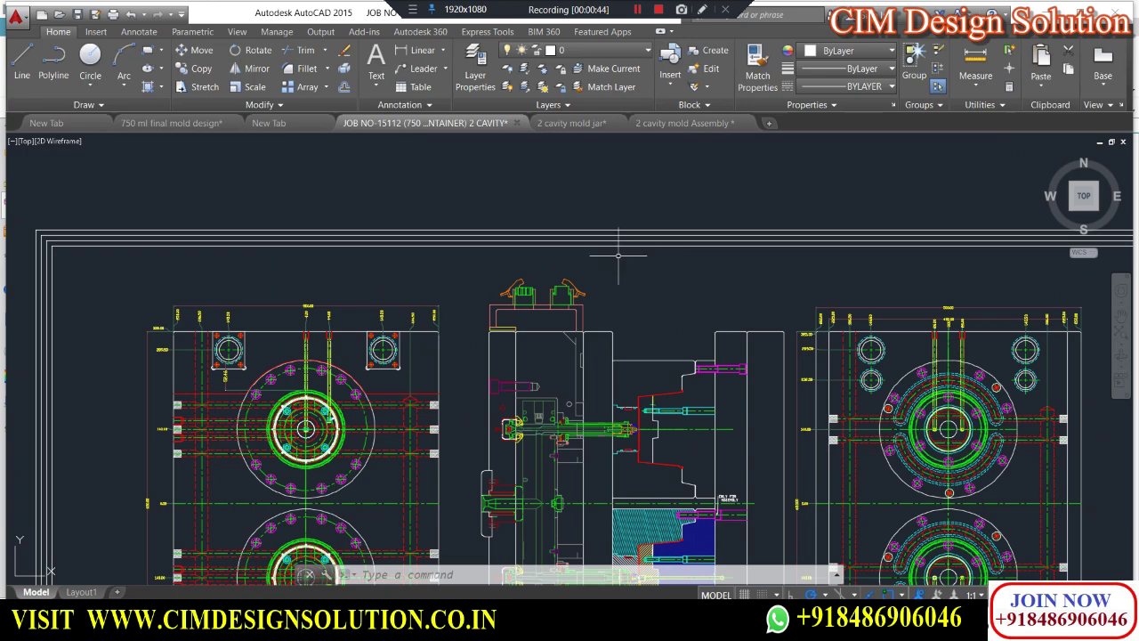
{"action": "scroll", "coordinate": [618, 255], "scroll_direction": "down", "scroll_amount": 2}
{"action": "scroll", "coordinate": [605, 214], "scroll_direction": "down", "scroll_amount": 6}
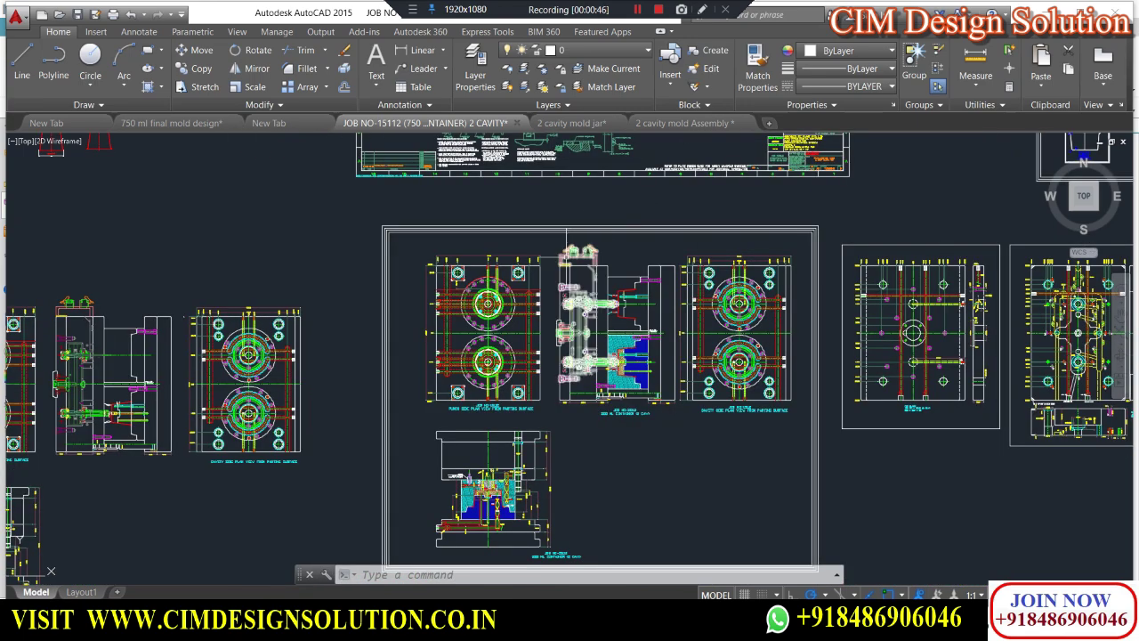
{"action": "scroll", "coordinate": [364, 315], "scroll_direction": "up", "scroll_amount": 5}
{"action": "scroll", "coordinate": [364, 315], "scroll_direction": "down", "scroll_amount": 2}
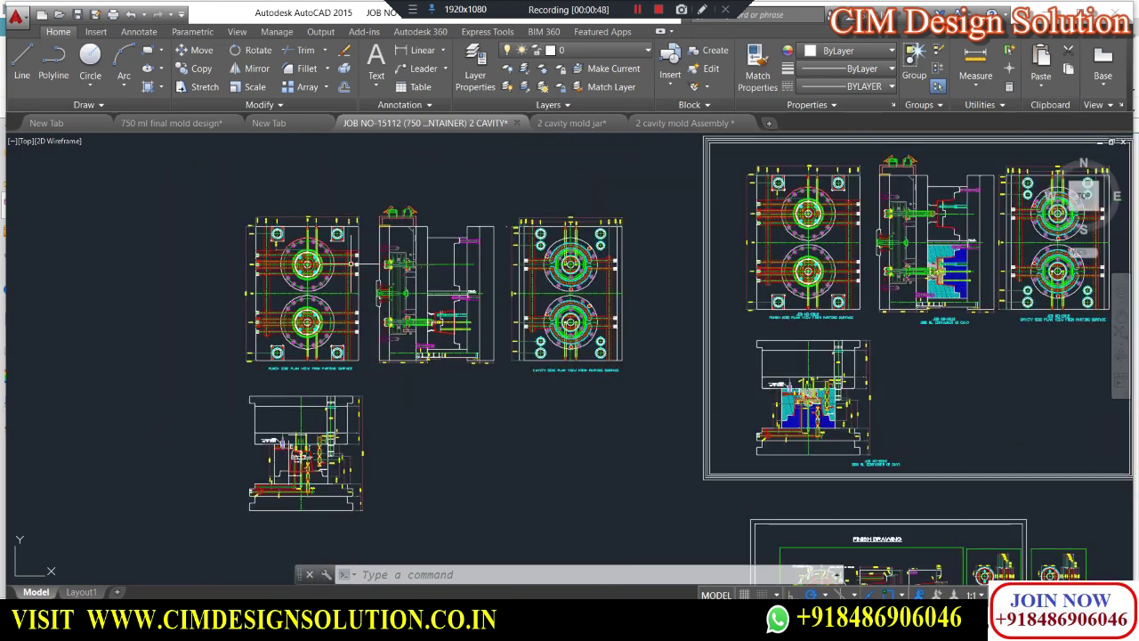
- Examine the unframed assembly views beside the framed sheet, comparing the punch-side and cavity-side plans with the mold section
{"action": "scroll", "coordinate": [359, 260], "scroll_direction": "up", "scroll_amount": 2}
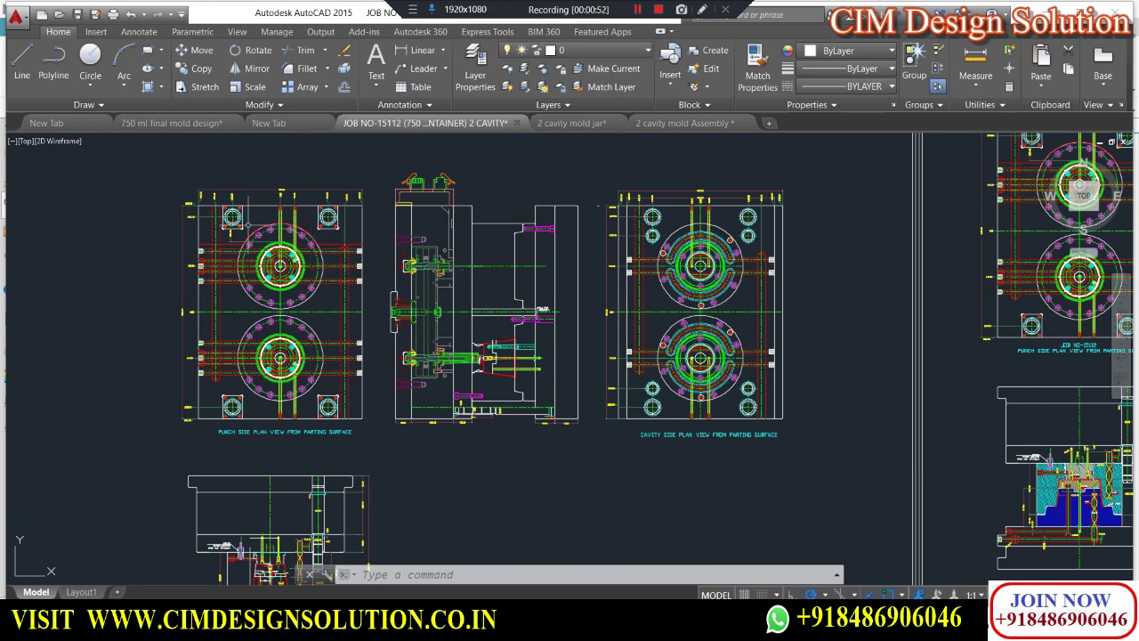
{"action": "scroll", "coordinate": [380, 242], "scroll_direction": "up", "scroll_amount": 2}
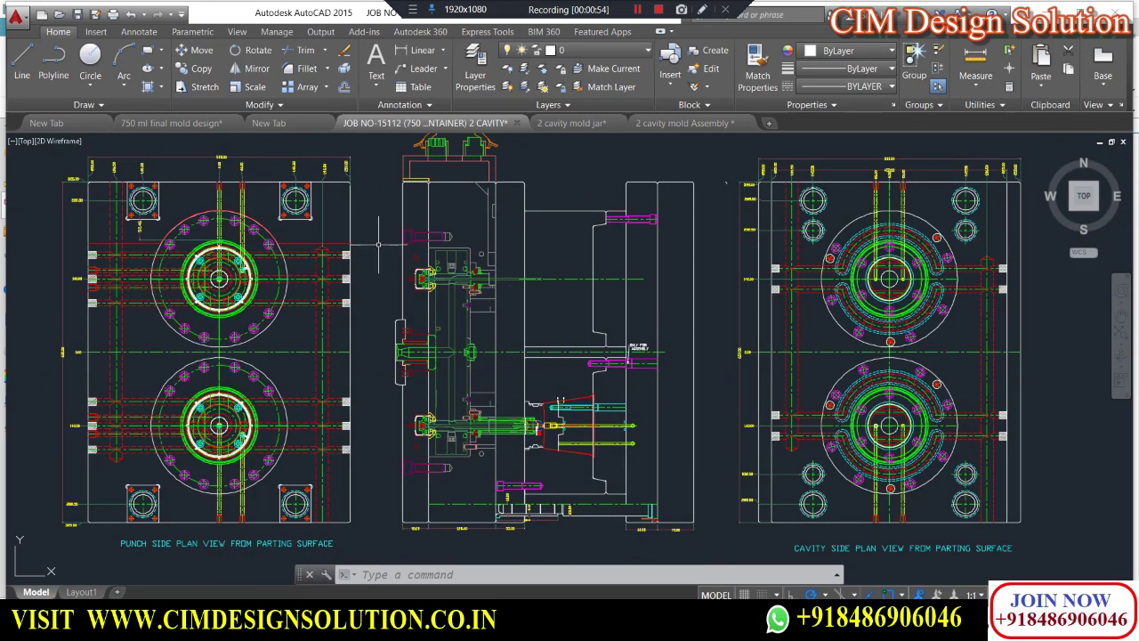
{"action": "scroll", "coordinate": [378, 242], "scroll_direction": "down", "scroll_amount": 2}
{"action": "scroll", "coordinate": [370, 238], "scroll_direction": "up", "scroll_amount": 2}
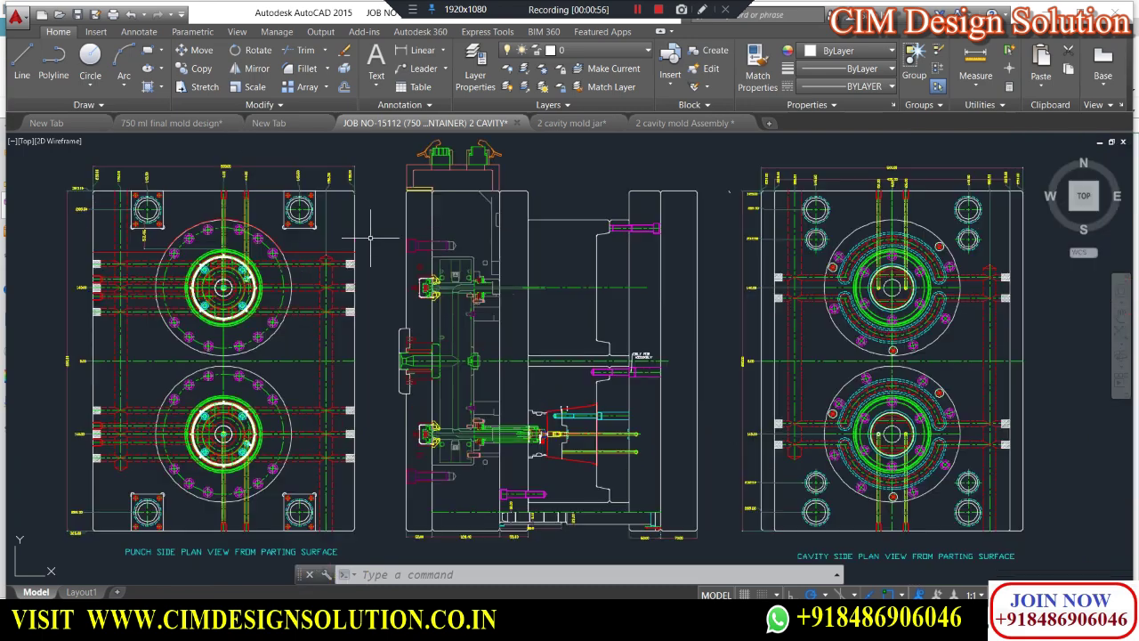
{"action": "scroll", "coordinate": [354, 250], "scroll_direction": "down", "scroll_amount": 2}
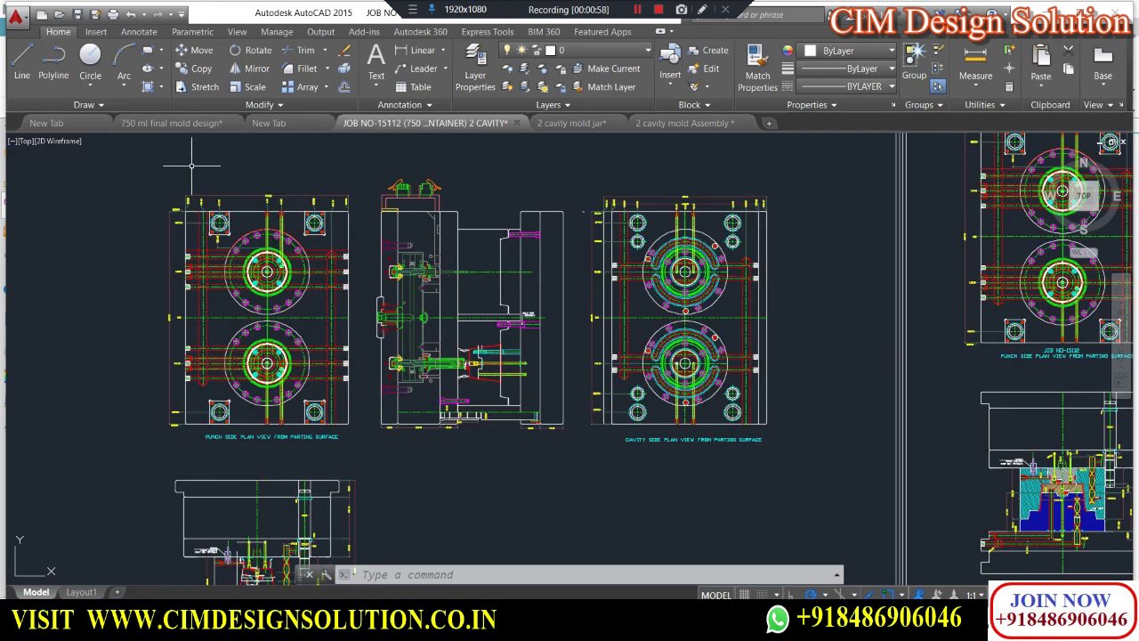
{"action": "scroll", "coordinate": [338, 244], "scroll_direction": "up", "scroll_amount": 2}
{"action": "scroll", "coordinate": [306, 219], "scroll_direction": "down", "scroll_amount": 2}
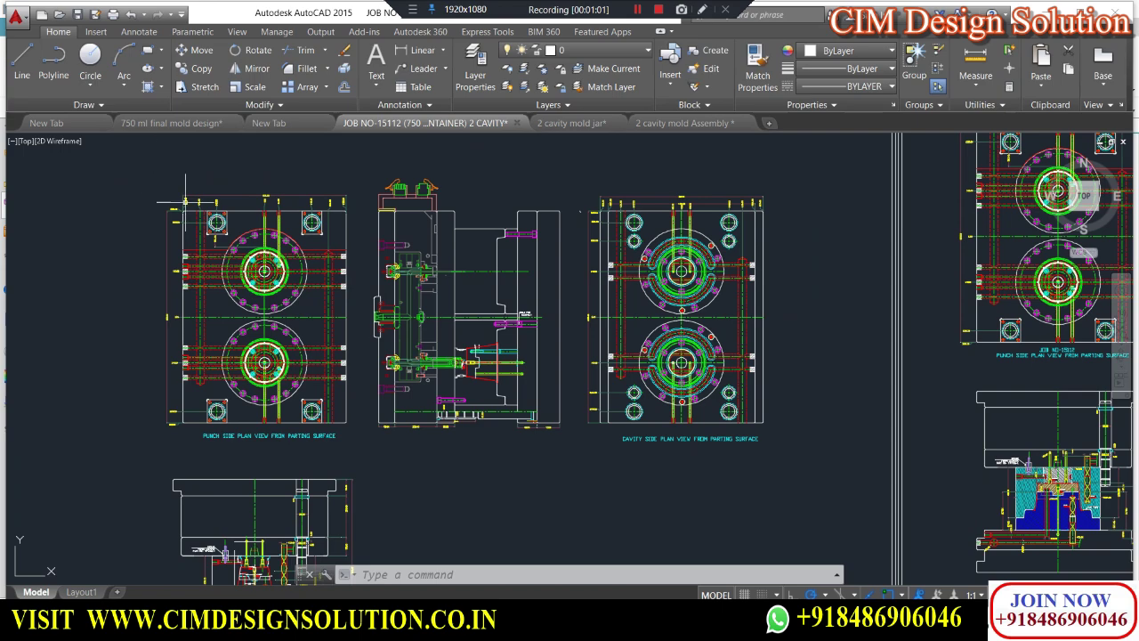
{"action": "scroll", "coordinate": [376, 253], "scroll_direction": "up", "scroll_amount": 1}
{"action": "scroll", "coordinate": [375, 258], "scroll_direction": "down", "scroll_amount": 1}
{"action": "scroll", "coordinate": [395, 223], "scroll_direction": "up", "scroll_amount": 2}
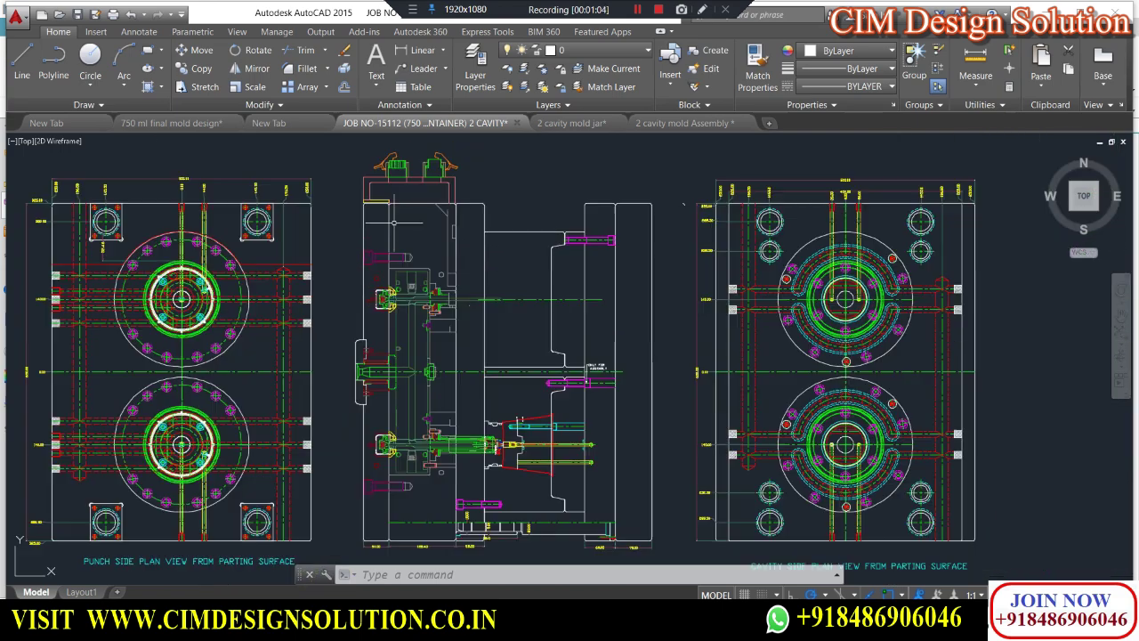
{"action": "scroll", "coordinate": [394, 223], "scroll_direction": "down", "scroll_amount": 2}
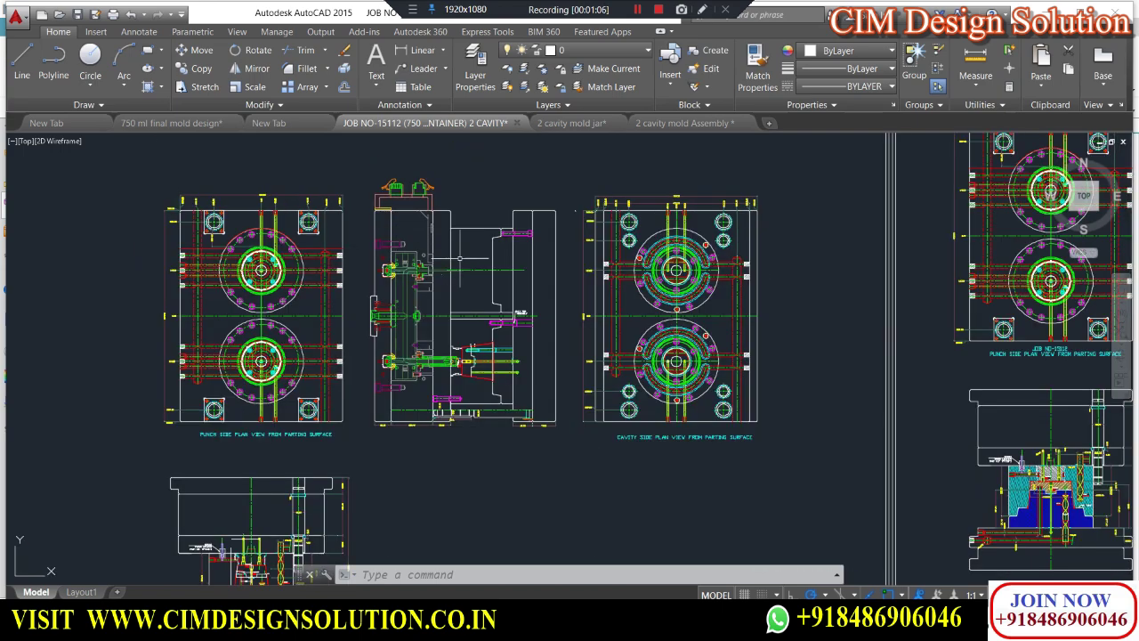
- Inspect the plates, bolts and hot-runner components in the unframed mold assembly section up close
{"action": "scroll", "coordinate": [460, 258], "scroll_direction": "up", "scroll_amount": 2}
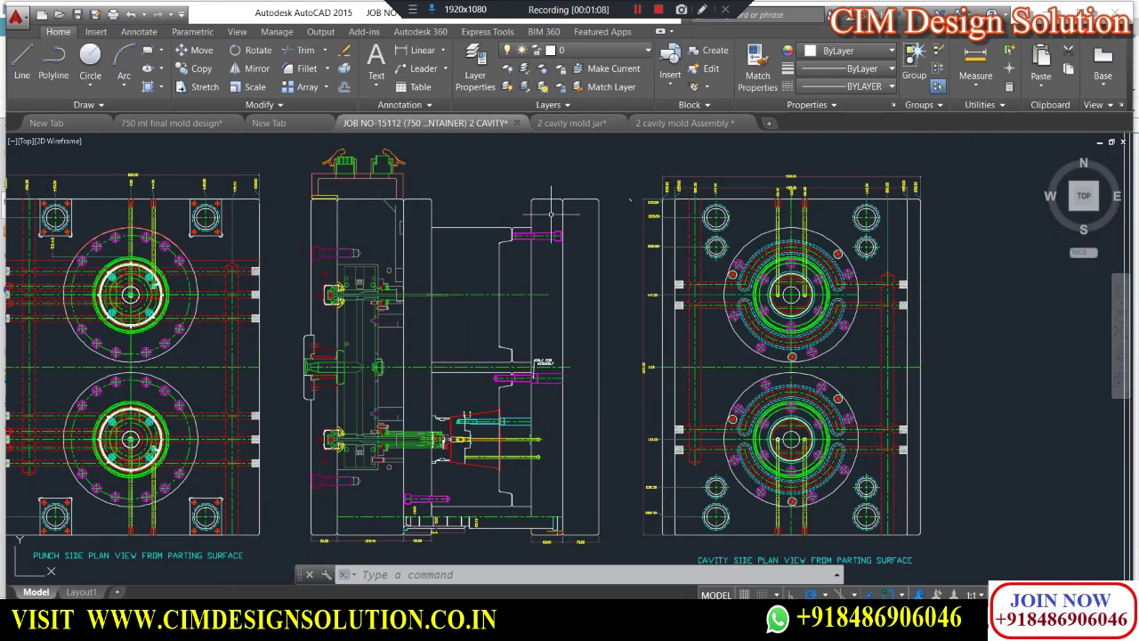
{"action": "scroll", "coordinate": [533, 230], "scroll_direction": "up", "scroll_amount": 2}
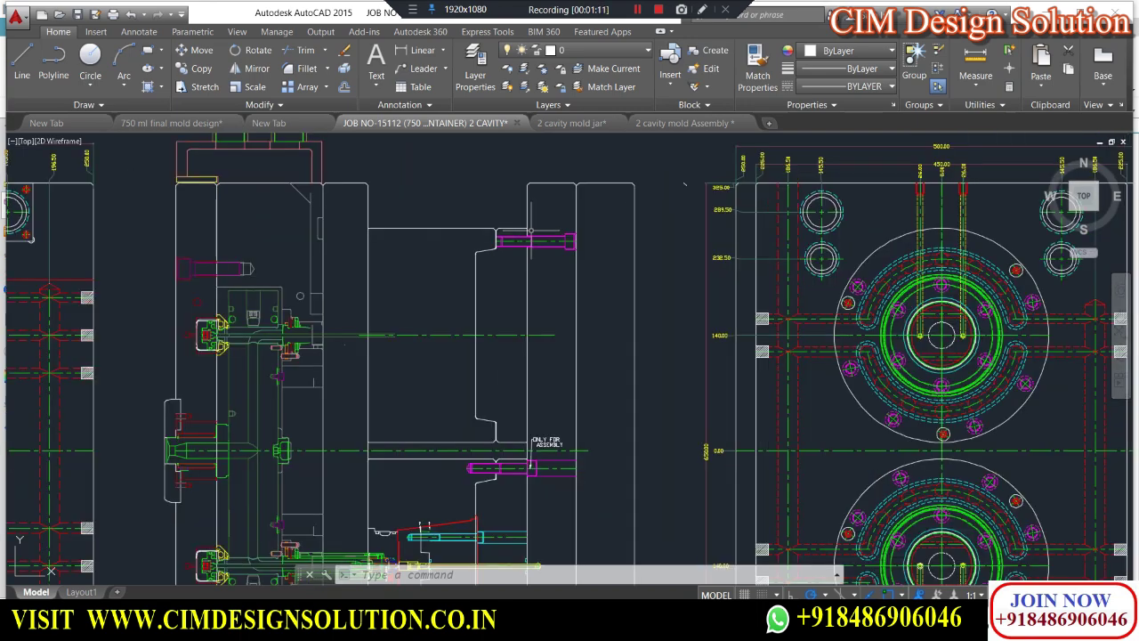
{"action": "scroll", "coordinate": [452, 238], "scroll_direction": "down", "scroll_amount": 2}
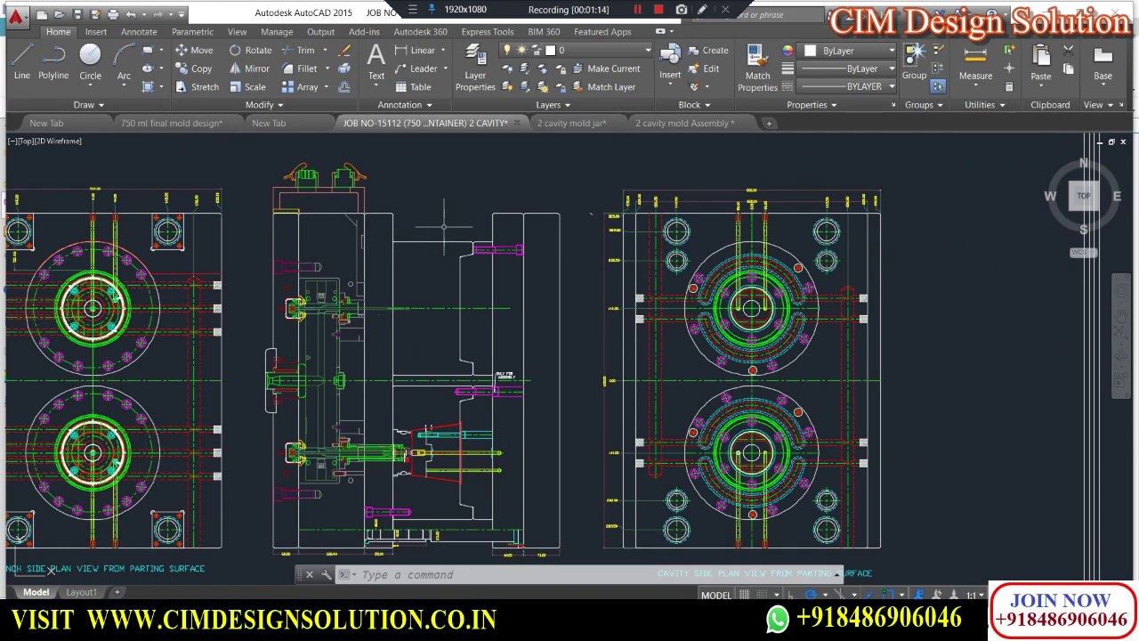
{"action": "scroll", "coordinate": [445, 227], "scroll_direction": "down", "scroll_amount": 2}
{"action": "scroll", "coordinate": [378, 253], "scroll_direction": "up", "scroll_amount": 2}
{"action": "scroll", "coordinate": [442, 245], "scroll_direction": "down", "scroll_amount": 2}
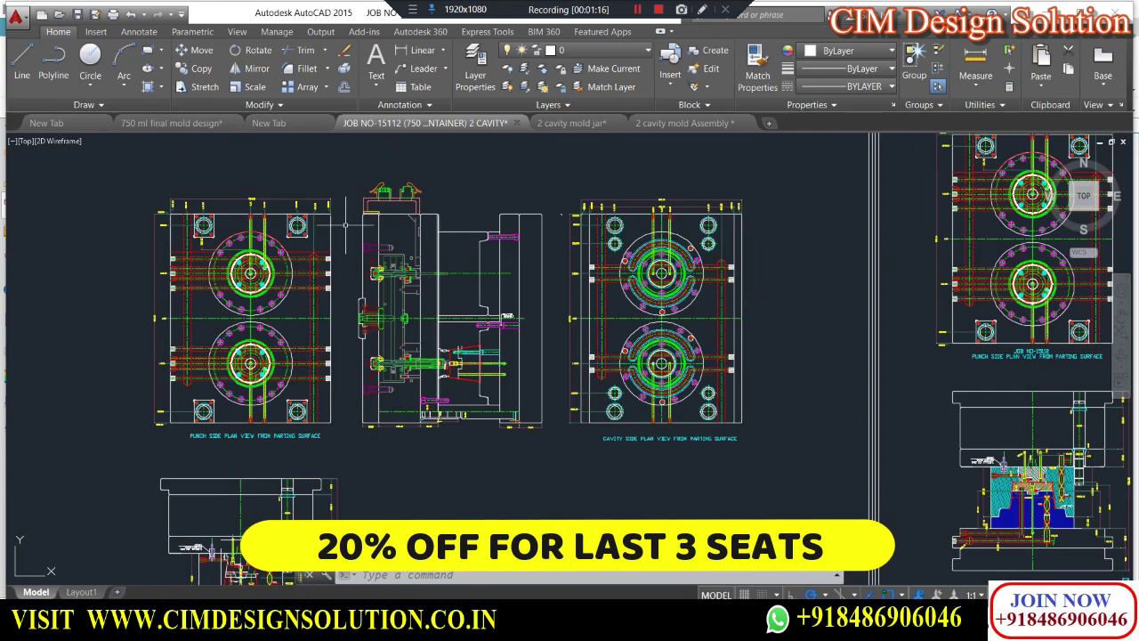
- Review the section view below the punch-side plan and the individual plate drawings beside the framed assembly sheet
{"action": "scroll", "coordinate": [354, 390], "scroll_direction": "down", "scroll_amount": 2}
{"action": "scroll", "coordinate": [327, 466], "scroll_direction": "up", "scroll_amount": 3}
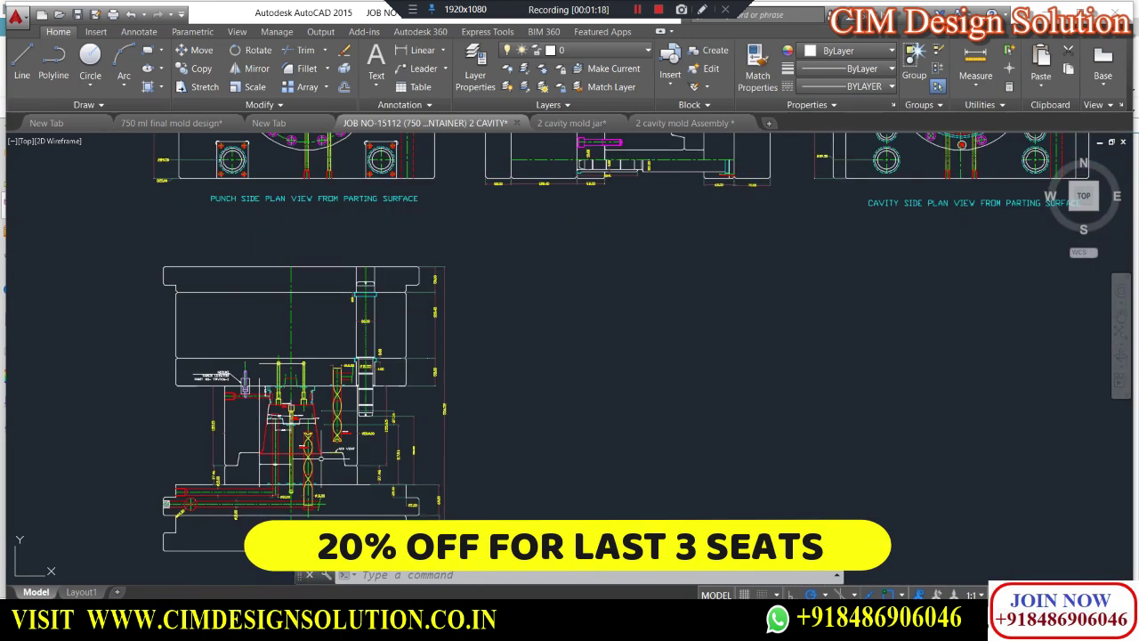
{"action": "scroll", "coordinate": [570, 545], "scroll_direction": "down", "scroll_amount": 4}
{"action": "scroll", "coordinate": [367, 408], "scroll_direction": "down", "scroll_amount": 2}
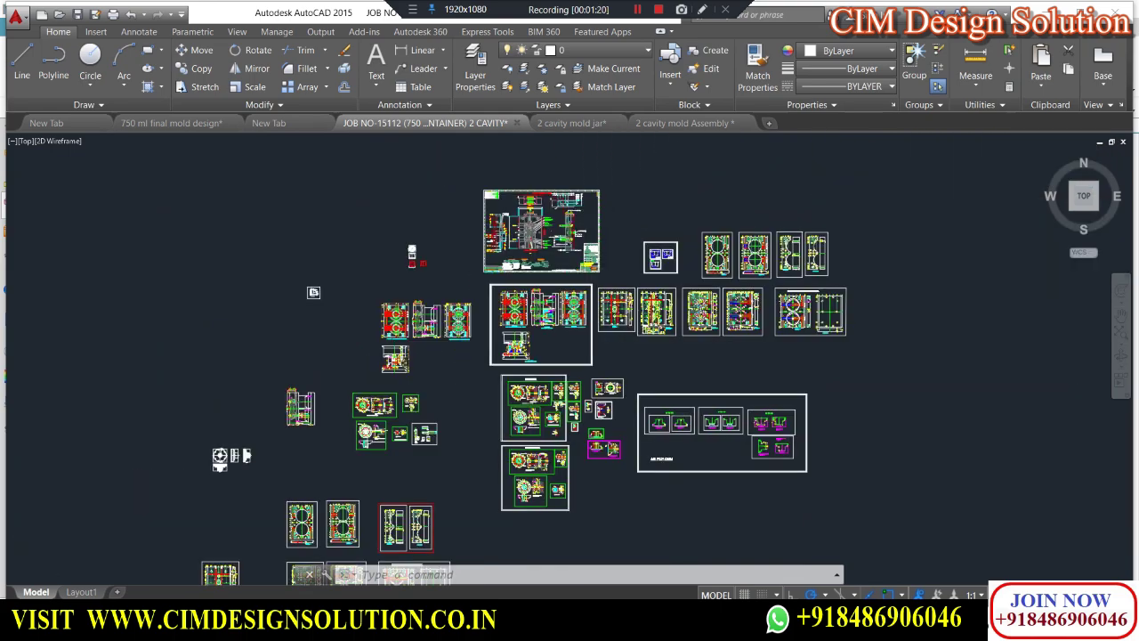
{"action": "scroll", "coordinate": [612, 215], "scroll_direction": "up", "scroll_amount": 2}
{"action": "scroll", "coordinate": [380, 258], "scroll_direction": "down", "scroll_amount": 2}
{"action": "scroll", "coordinate": [510, 345], "scroll_direction": "up", "scroll_amount": 2}
{"action": "scroll", "coordinate": [627, 298], "scroll_direction": "up", "scroll_amount": 6}
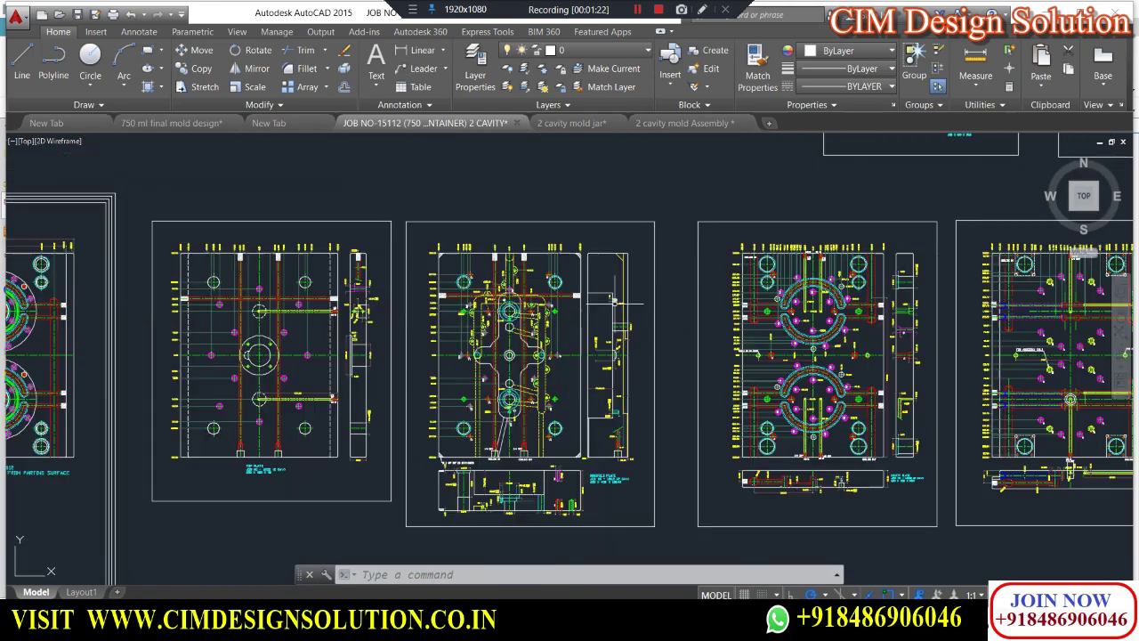
{"action": "scroll", "coordinate": [569, 259], "scroll_direction": "down", "scroll_amount": 4}
{"action": "scroll", "coordinate": [743, 187], "scroll_direction": "up", "scroll_amount": 2}
{"action": "scroll", "coordinate": [784, 199], "scroll_direction": "down", "scroll_amount": 2}
{"action": "scroll", "coordinate": [784, 198], "scroll_direction": "down", "scroll_amount": 2}
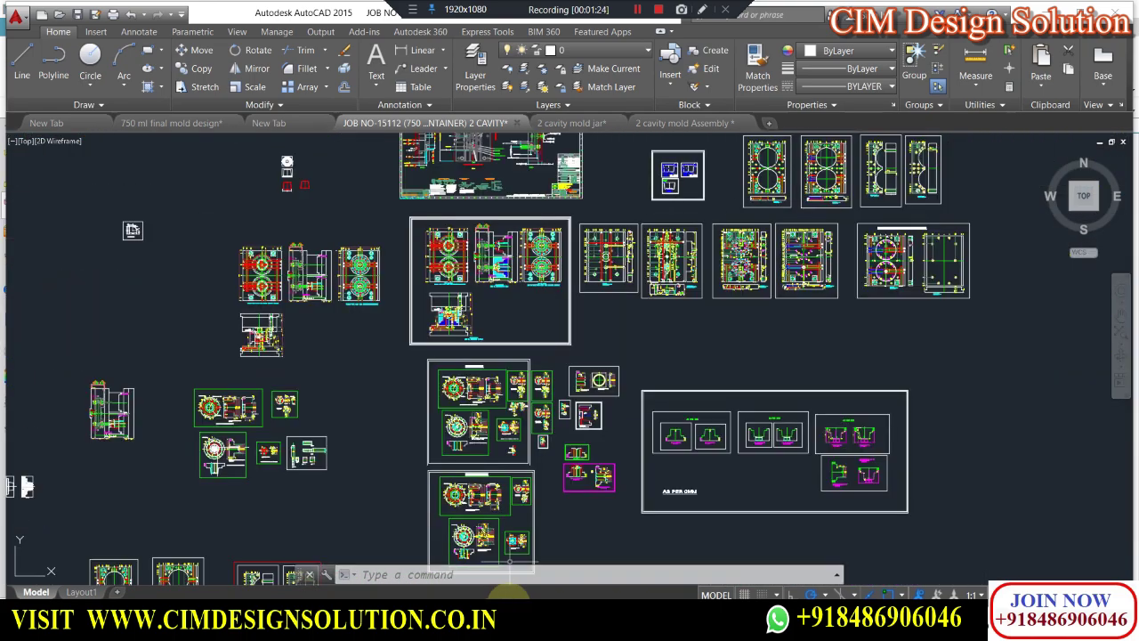
- Switch to NX's REVISION FINAL DESIGN part and examine the whole transparent mold assembly from several angles
{"action": "left_click", "coordinate": [527, 623]}
{"action": "scroll", "coordinate": [559, 273], "scroll_direction": "up", "scroll_amount": 1}
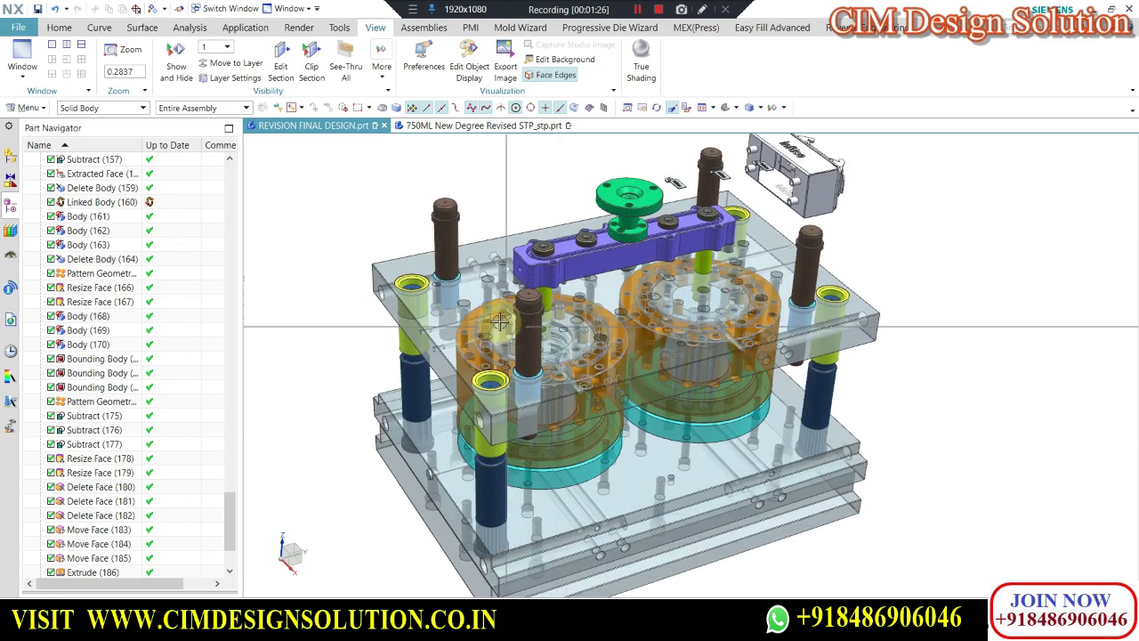
{"action": "middle_click_drag", "start_coordinate": [525, 319], "coordinate": [580, 535]}
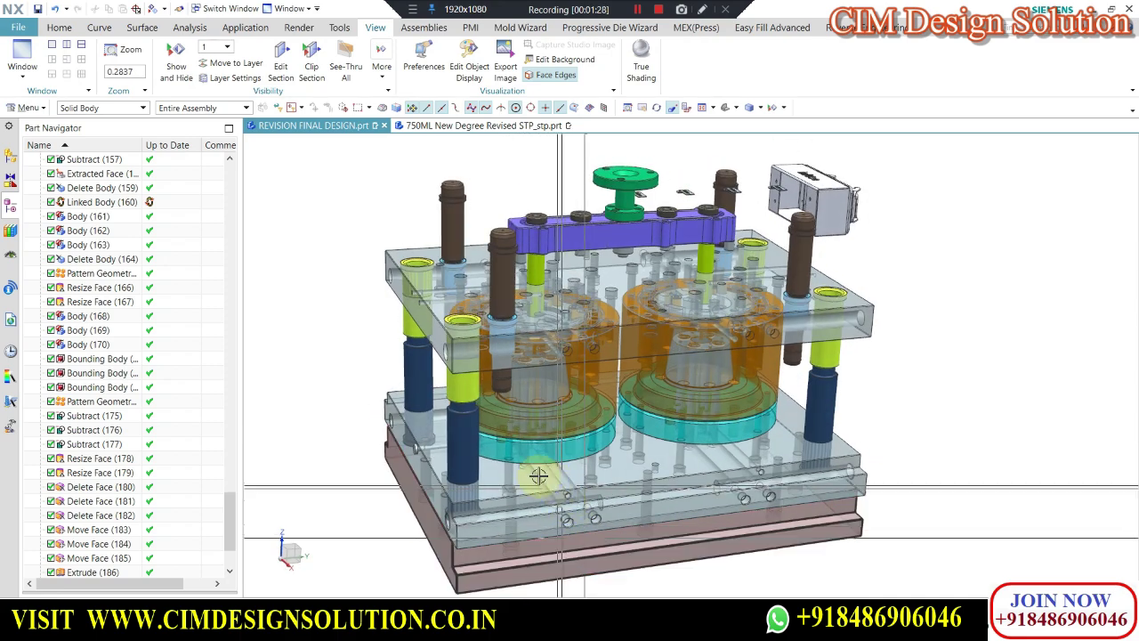
{"action": "scroll", "coordinate": [526, 407], "scroll_direction": "up", "scroll_amount": 1}
{"action": "scroll", "coordinate": [526, 408], "scroll_direction": "down", "scroll_amount": 1}
{"action": "middle_click_drag", "start_coordinate": [526, 407], "coordinate": [584, 321]}
- Inspect the orange cavity insert below the manifold up close, including its bolt holes and cooling passages
{"action": "scroll", "coordinate": [505, 302], "scroll_direction": "up", "scroll_amount": 3}
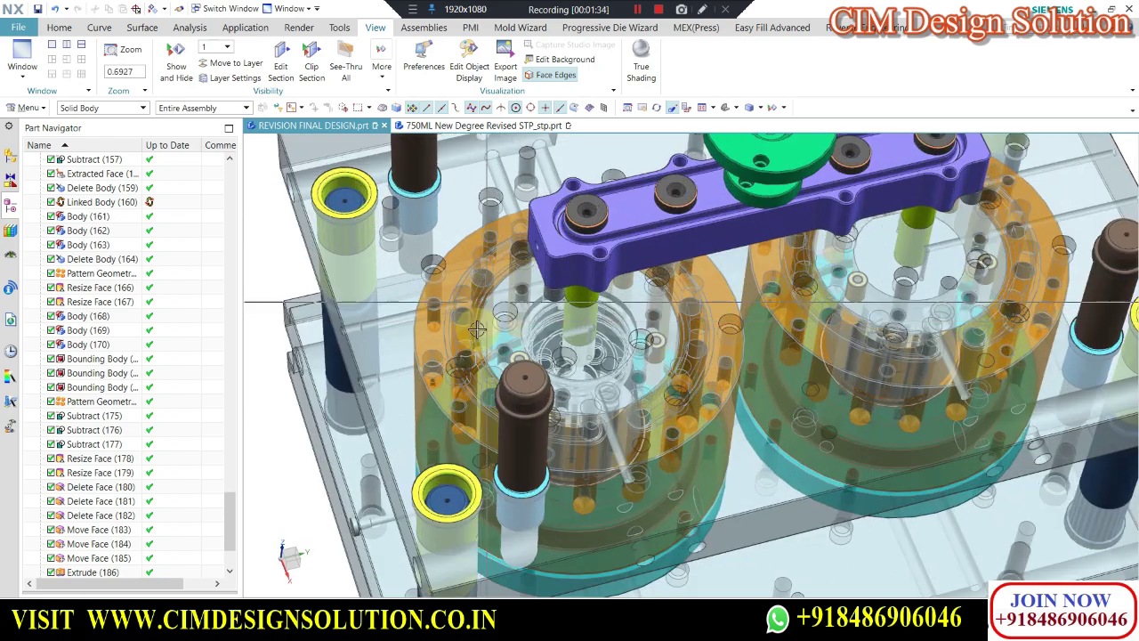
{"action": "middle_click_drag", "start_coordinate": [500, 301], "coordinate": [425, 358]}
{"action": "scroll", "coordinate": [445, 382], "scroll_direction": "down", "scroll_amount": 1}
{"action": "scroll", "coordinate": [435, 383], "scroll_direction": "up", "scroll_amount": 3}
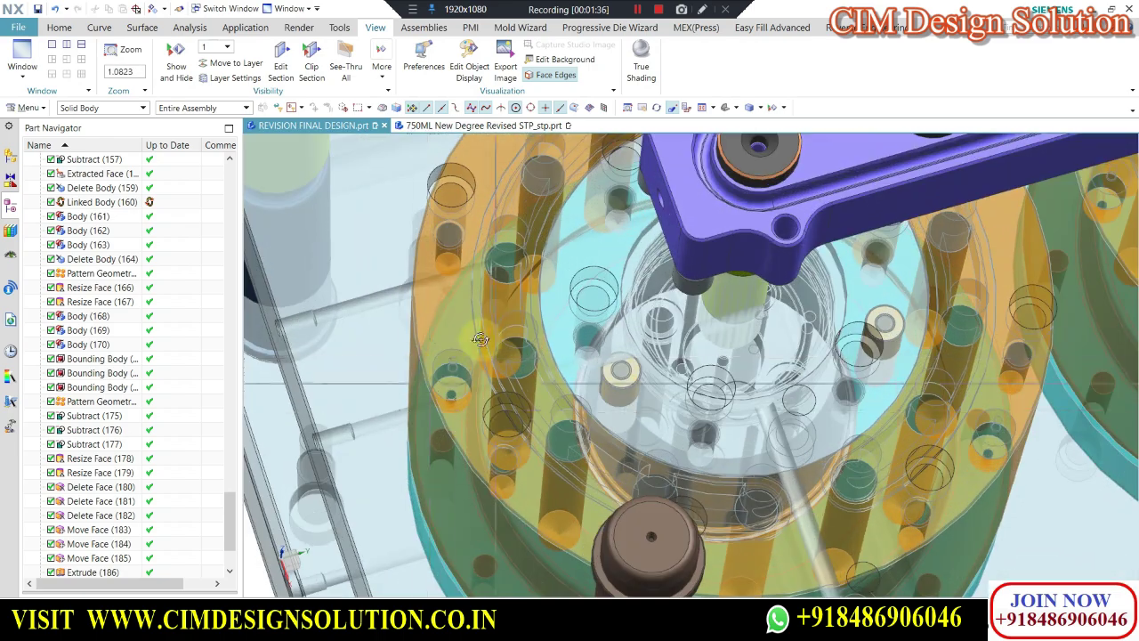
{"action": "scroll", "coordinate": [525, 324], "scroll_direction": "down", "scroll_amount": 1}
{"action": "scroll", "coordinate": [763, 280], "scroll_direction": "up", "scroll_amount": 1}
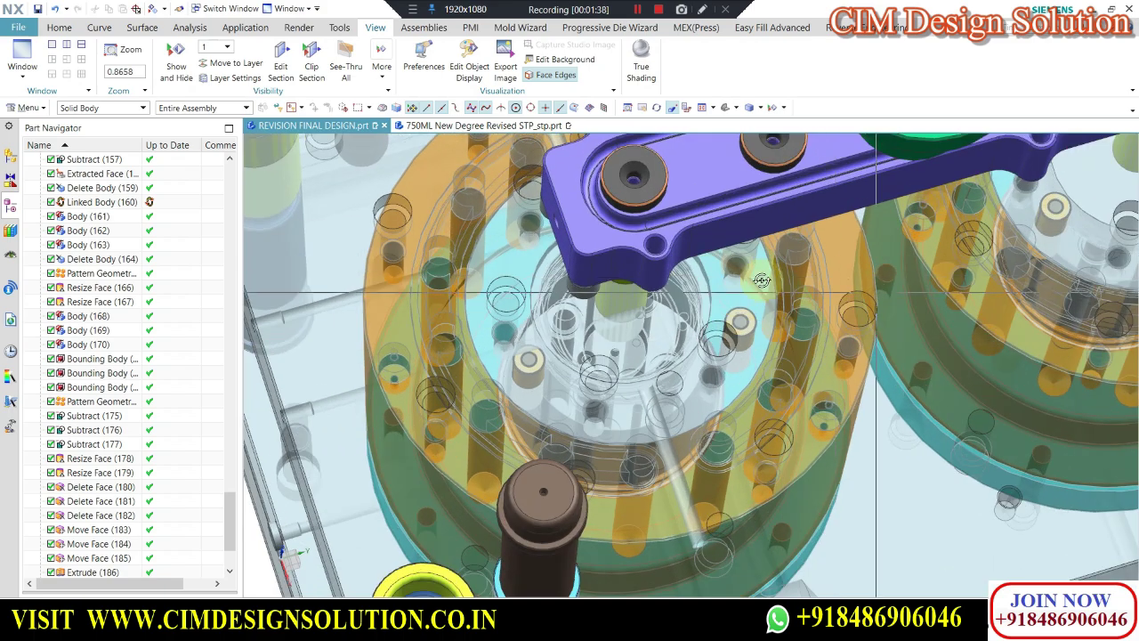
- Examine the mold from the side, covering the upper plate, cavity inserts, cyan rings and lower plates
{"action": "scroll", "coordinate": [738, 338], "scroll_direction": "down", "scroll_amount": 2}
{"action": "middle_click_drag", "start_coordinate": [738, 339], "coordinate": [583, 265]}
{"action": "scroll", "coordinate": [583, 265], "scroll_direction": "down", "scroll_amount": 4}
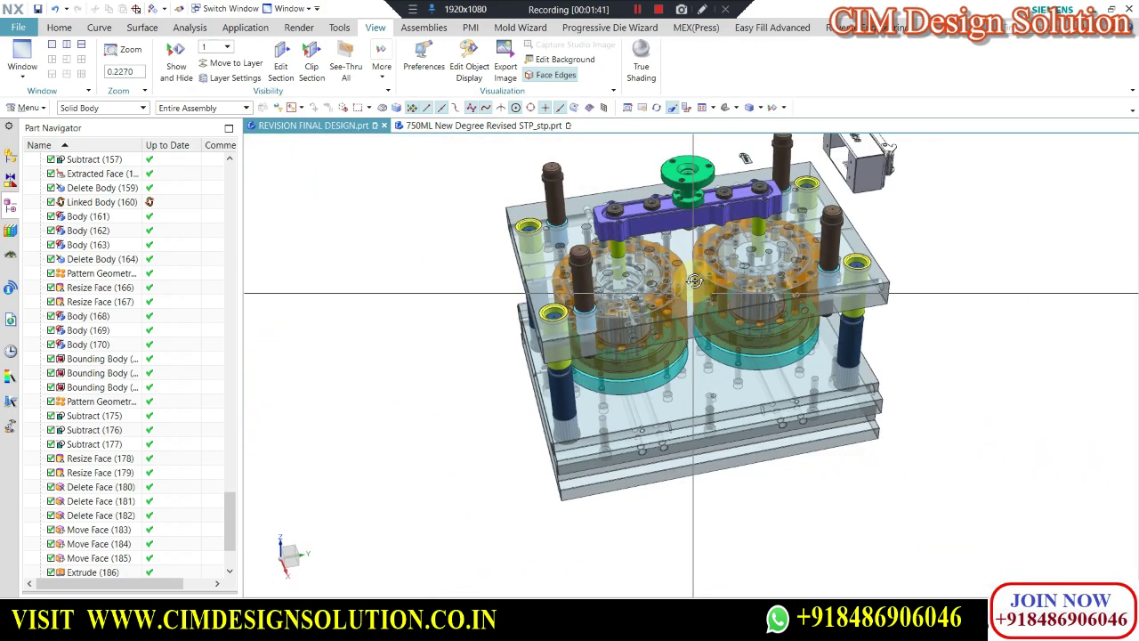
{"action": "middle_click_drag", "start_coordinate": [695, 281], "coordinate": [701, 233]}
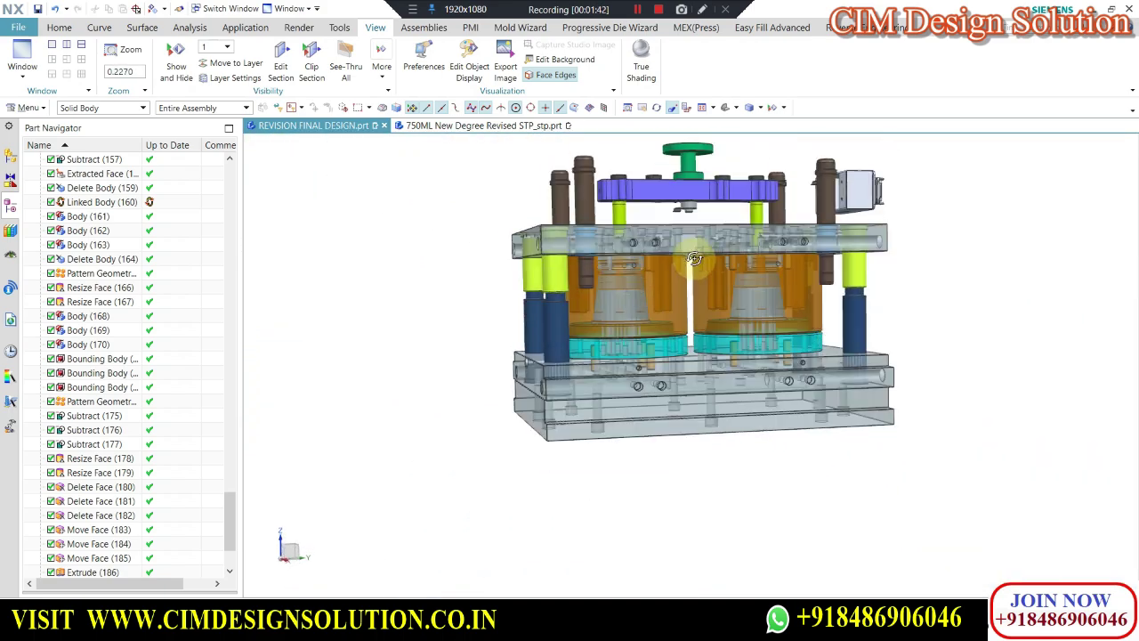
{"action": "scroll", "coordinate": [703, 232], "scroll_direction": "up", "scroll_amount": 4}
{"action": "scroll", "coordinate": [703, 231], "scroll_direction": "down", "scroll_amount": 2}
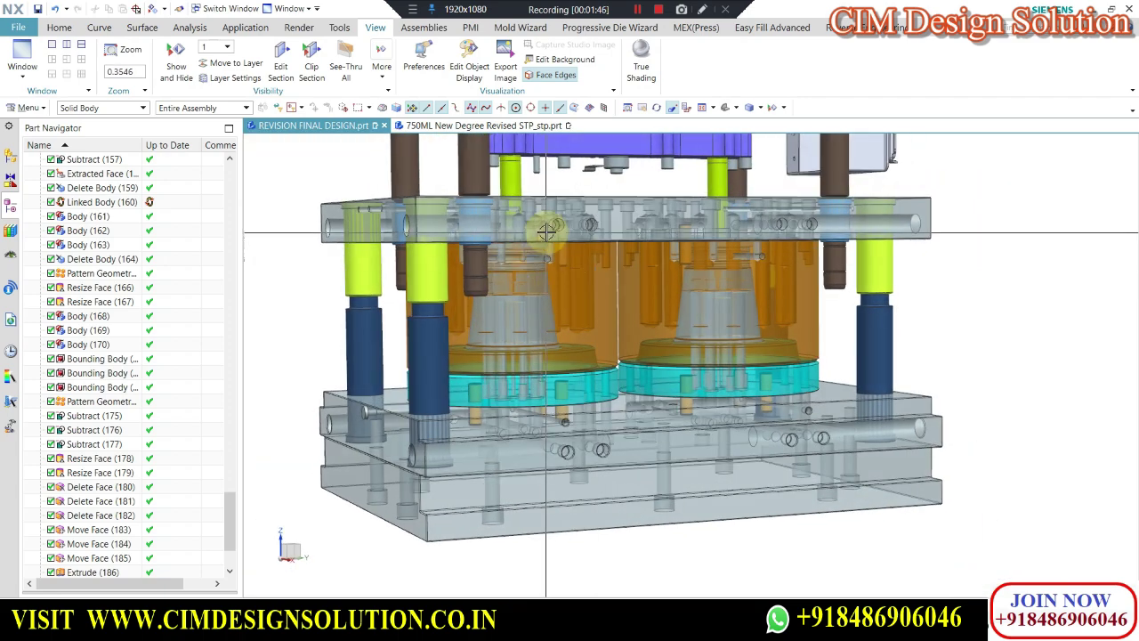
{"action": "scroll", "coordinate": [544, 248], "scroll_direction": "up", "scroll_amount": 1}
{"action": "scroll", "coordinate": [544, 313], "scroll_direction": "down", "scroll_amount": 1}
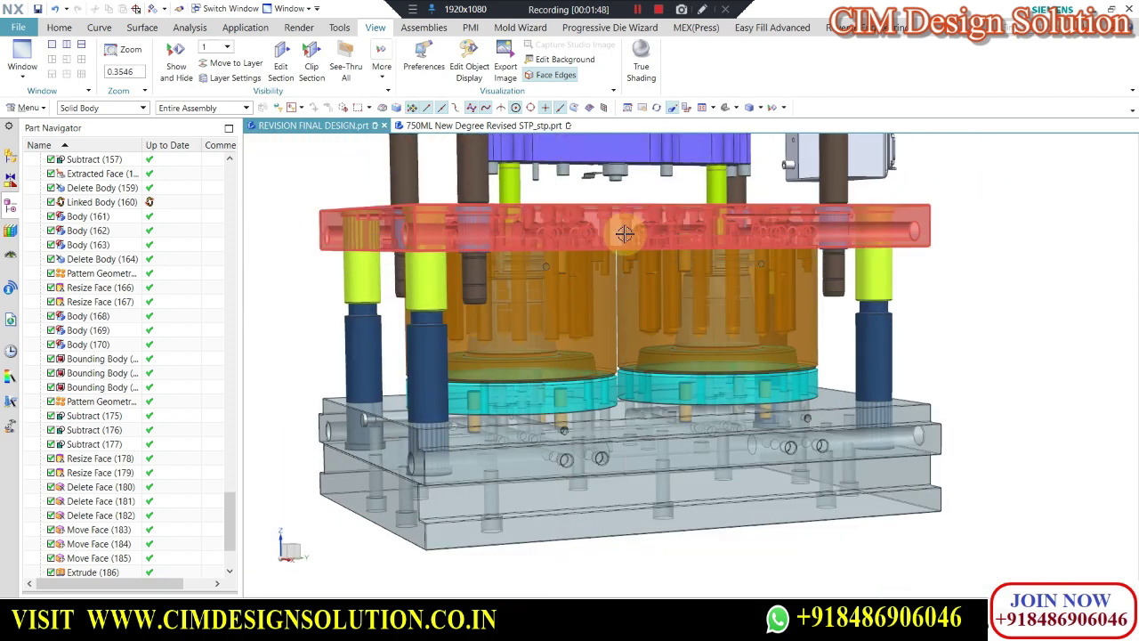
- Examine the mold from the side and above, covering the manifold, upper plate, guide pillars and both orange cavity inserts
{"action": "scroll", "coordinate": [543, 233], "scroll_direction": "down", "scroll_amount": 1}
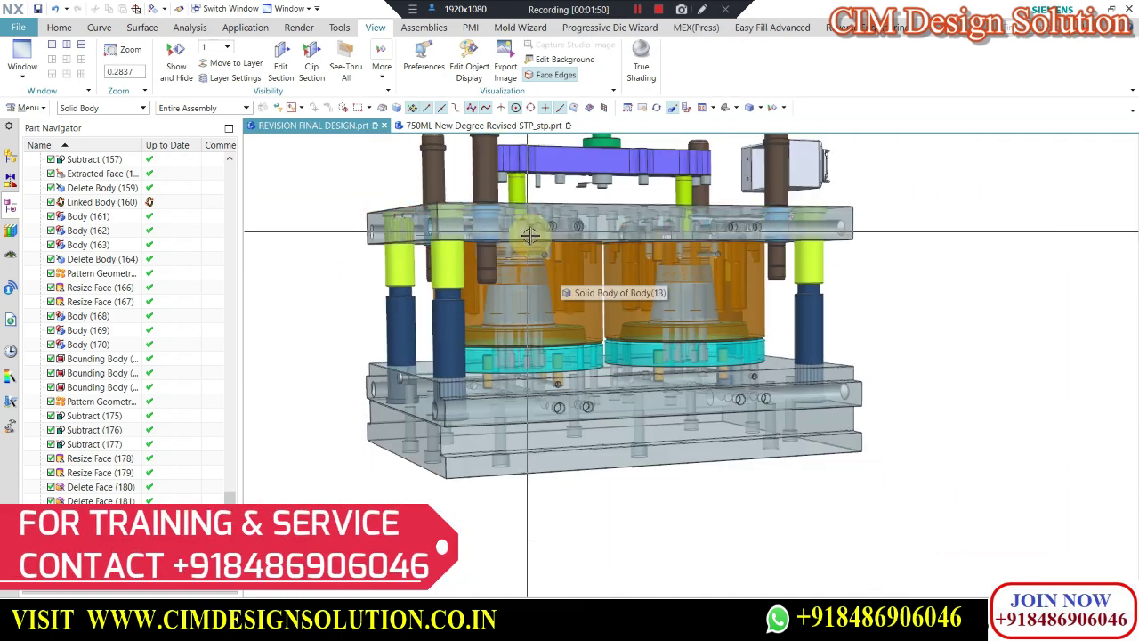
{"action": "middle_click_drag", "start_coordinate": [530, 234], "coordinate": [728, 233]}
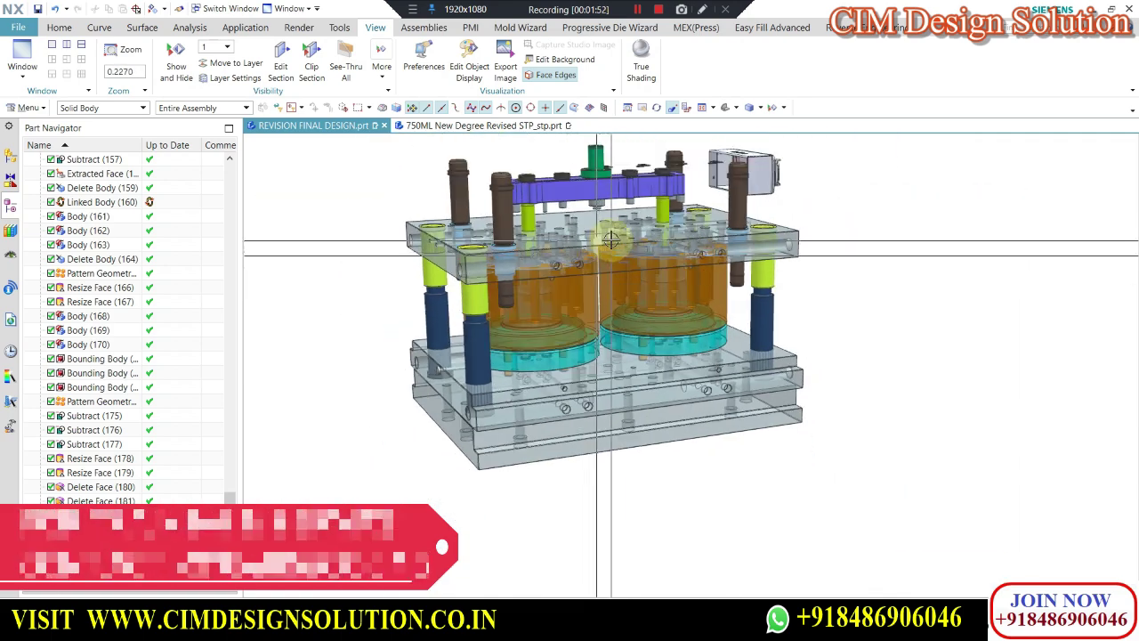
{"action": "middle_click_drag", "start_coordinate": [566, 289], "coordinate": [613, 336]}
{"action": "scroll", "coordinate": [604, 345], "scroll_direction": "down", "scroll_amount": 2}
{"action": "scroll", "coordinate": [603, 345], "scroll_direction": "up", "scroll_amount": 3}
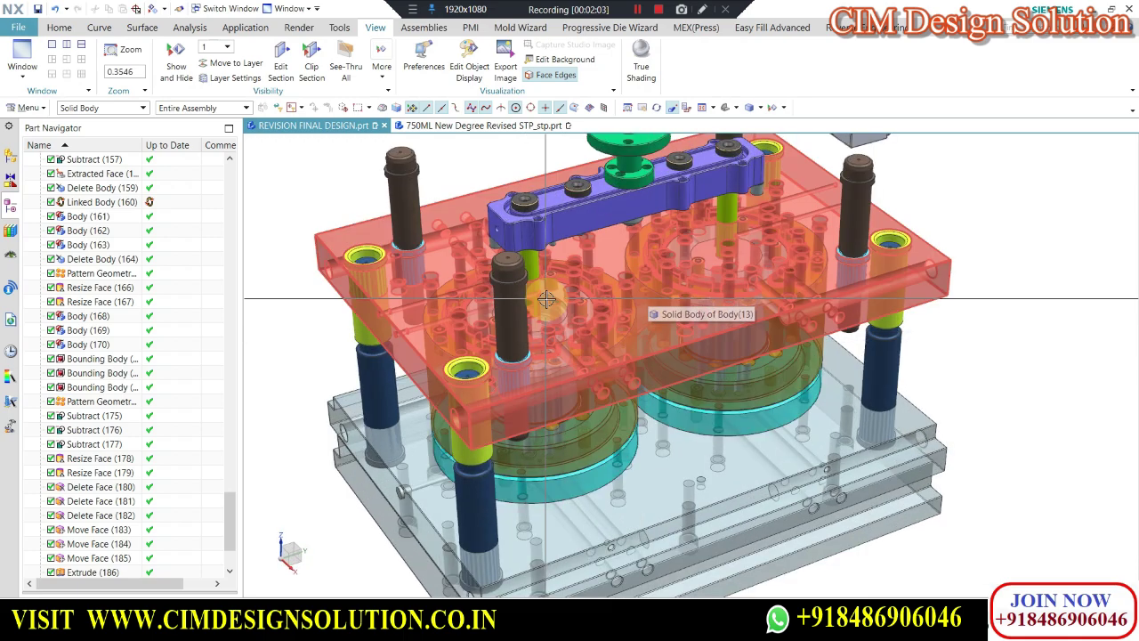
{"action": "scroll", "coordinate": [617, 296], "scroll_direction": "down", "scroll_amount": 1}
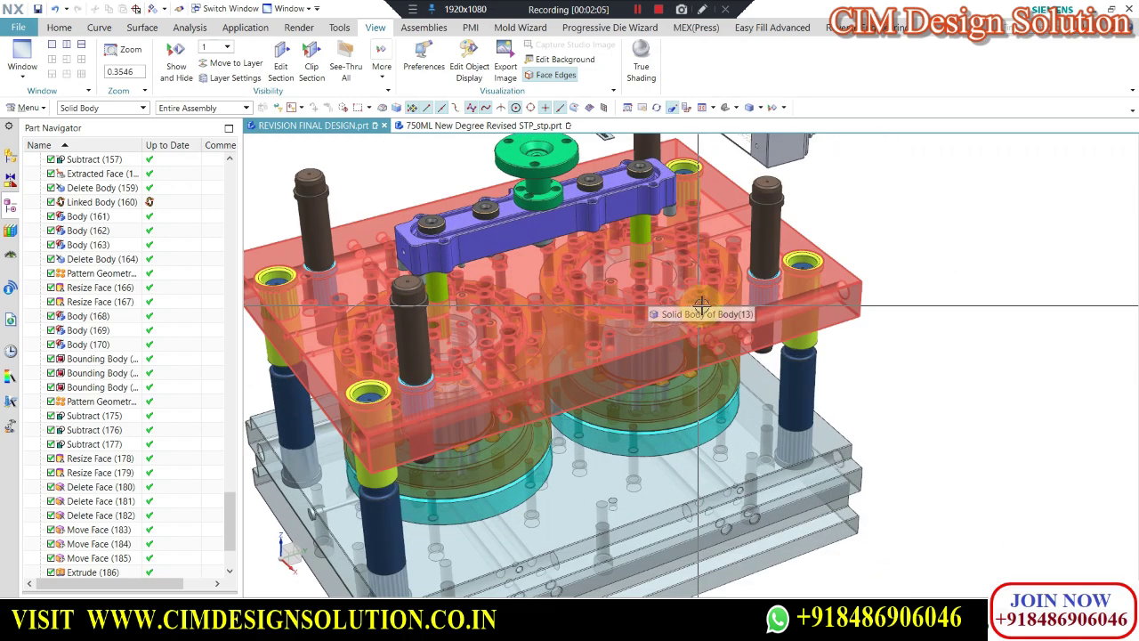
{"action": "middle_click_drag", "start_coordinate": [703, 304], "coordinate": [560, 292]}
{"action": "scroll", "coordinate": [553, 312], "scroll_direction": "up", "scroll_amount": 2}
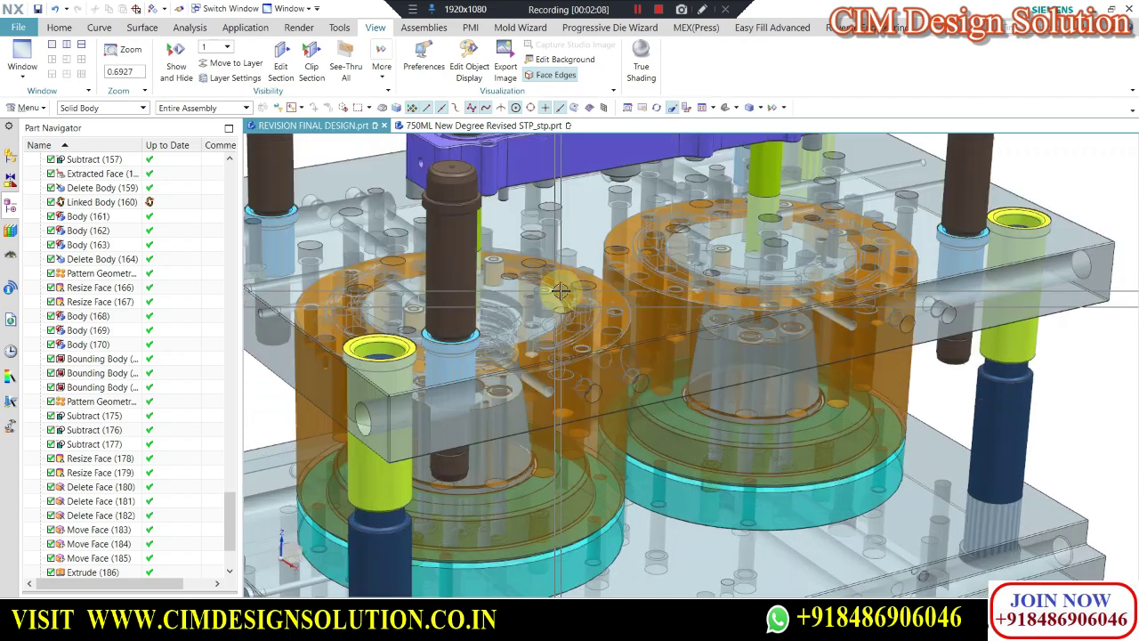
{"action": "scroll", "coordinate": [609, 306], "scroll_direction": "down", "scroll_amount": 2}
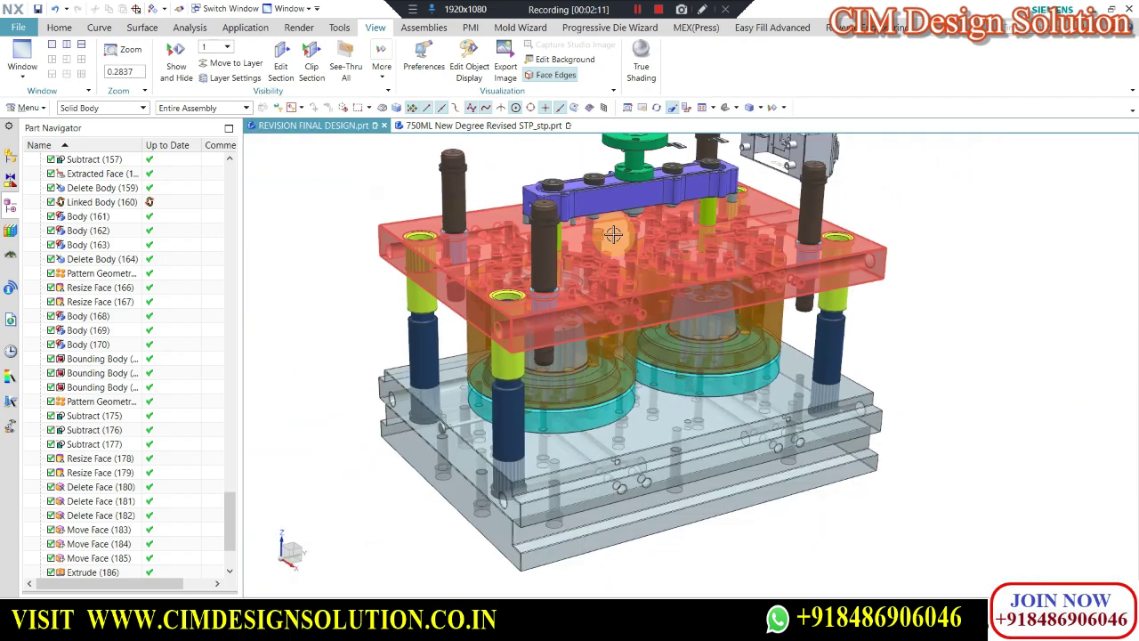
{"action": "scroll", "coordinate": [613, 235], "scroll_direction": "up", "scroll_amount": 2}
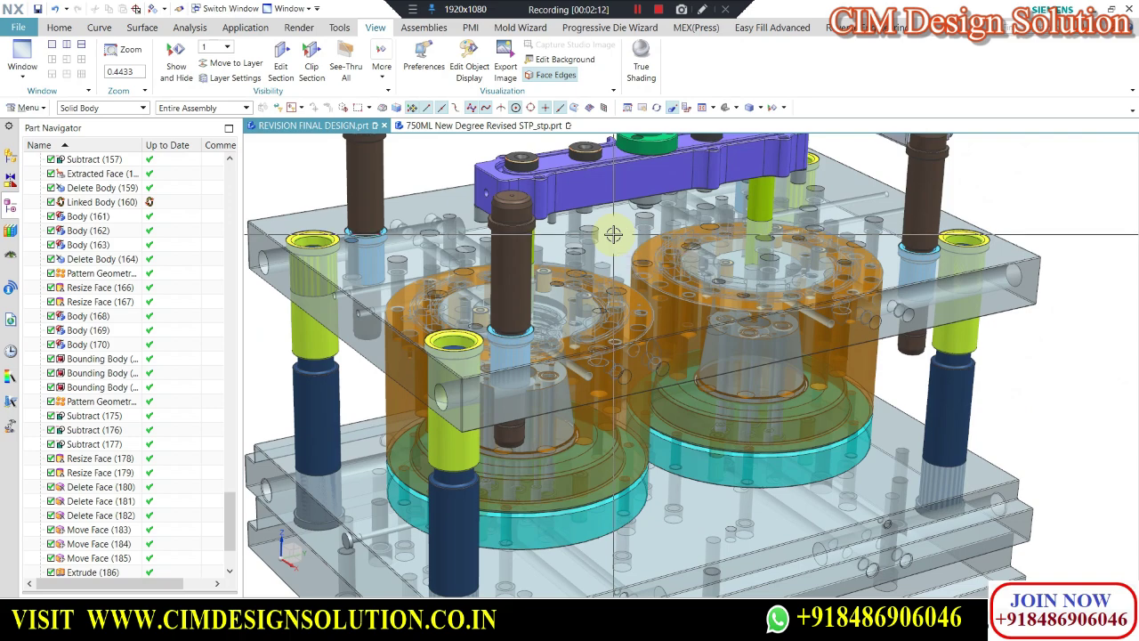
- Hide the upper cavity plate and both orange cavity inserts to expose the cores and cyan rings
{"action": "left_click", "coordinate": [624, 248]}
{"action": "key", "text": "ctrl+b"}
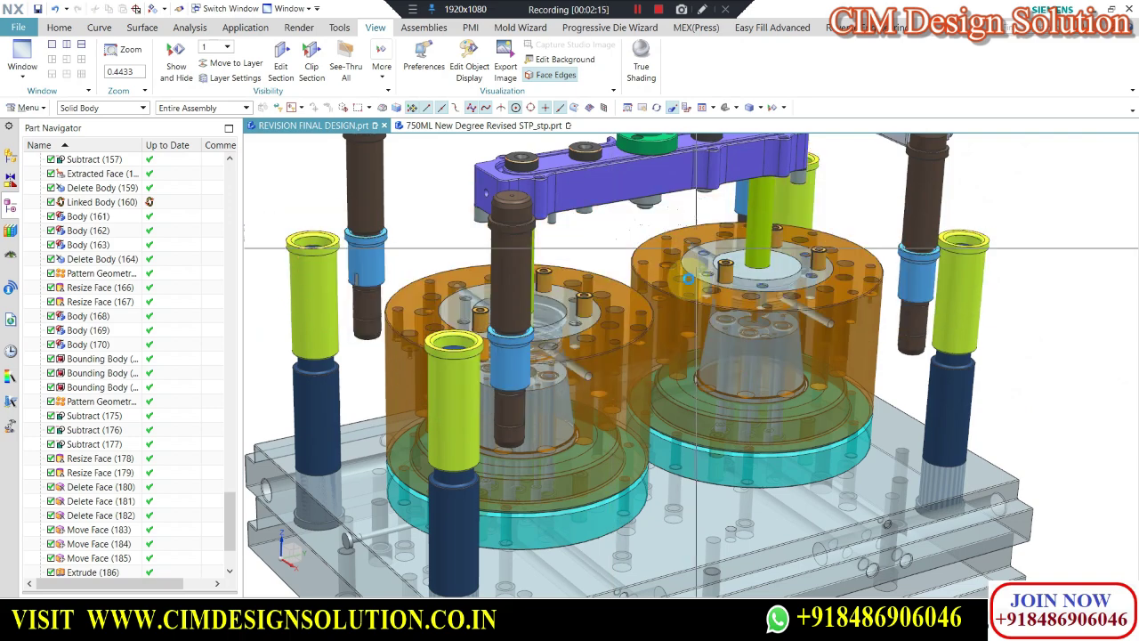
{"action": "left_click", "coordinate": [662, 273]}
{"action": "key", "text": "ctrl+b"}
{"action": "left_click", "coordinate": [620, 336]}
{"action": "key", "text": "ctrl+b"}
{"action": "scroll", "coordinate": [730, 284], "scroll_direction": "down", "scroll_amount": 1}
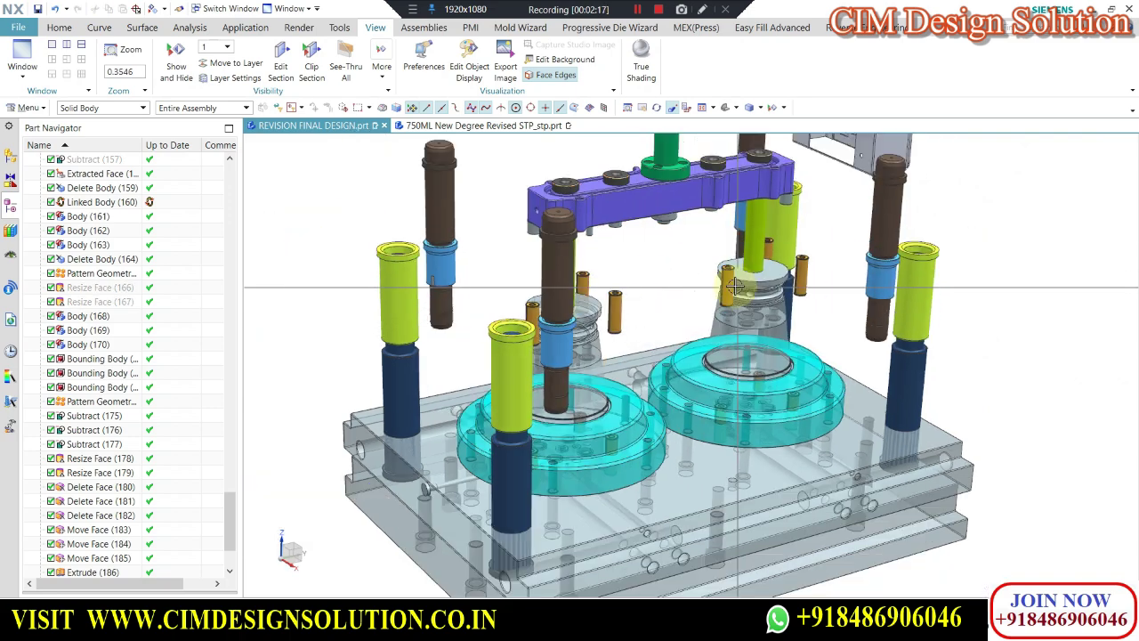
- Examine the exposed cores, cyan rings and hot-runner parts from several angles, and pick the plate beneath the rings
{"action": "middle_click_drag", "start_coordinate": [730, 285], "coordinate": [703, 307]}
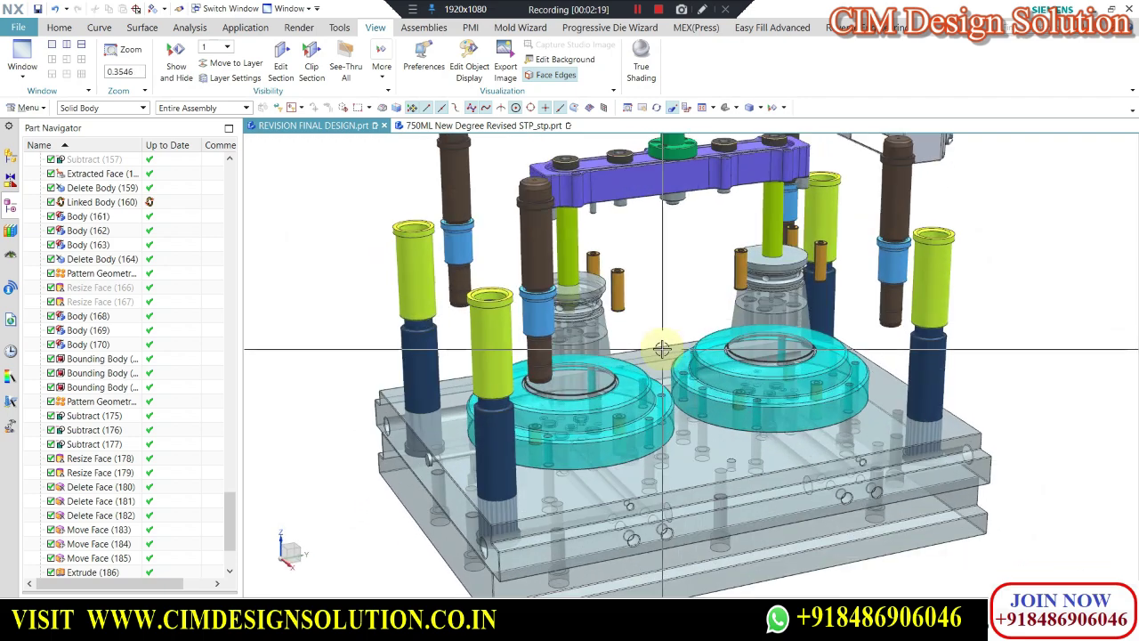
{"action": "scroll", "coordinate": [670, 334], "scroll_direction": "up", "scroll_amount": 1}
{"action": "scroll", "coordinate": [671, 334], "scroll_direction": "down", "scroll_amount": 1}
{"action": "middle_click_drag", "start_coordinate": [635, 293], "coordinate": [668, 267]}
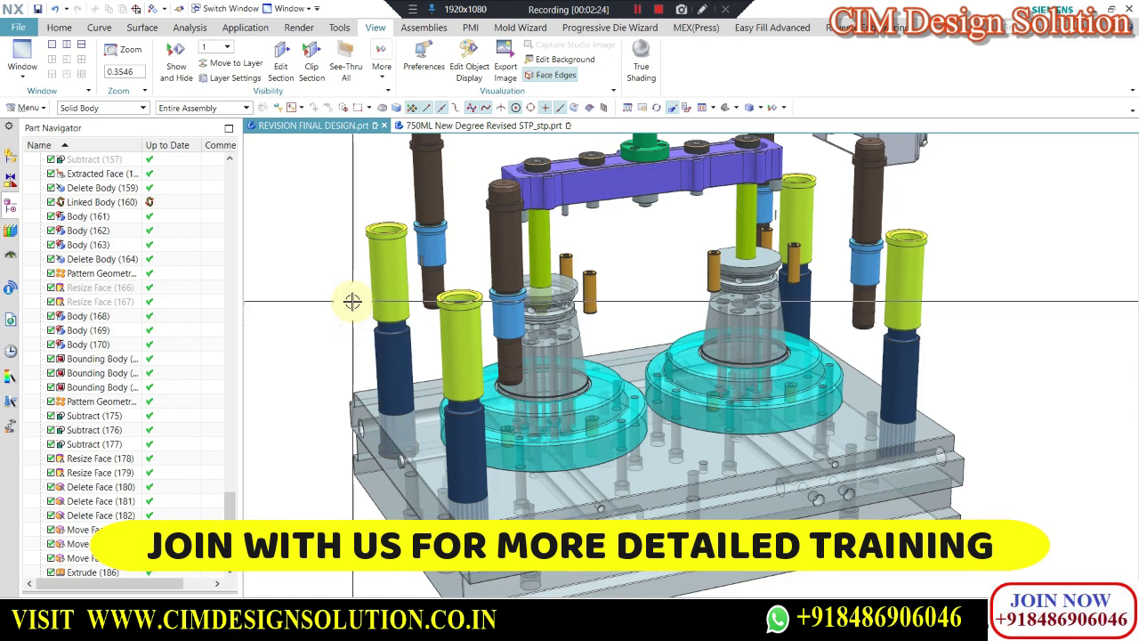
{"action": "scroll", "coordinate": [658, 283], "scroll_direction": "down", "scroll_amount": 1}
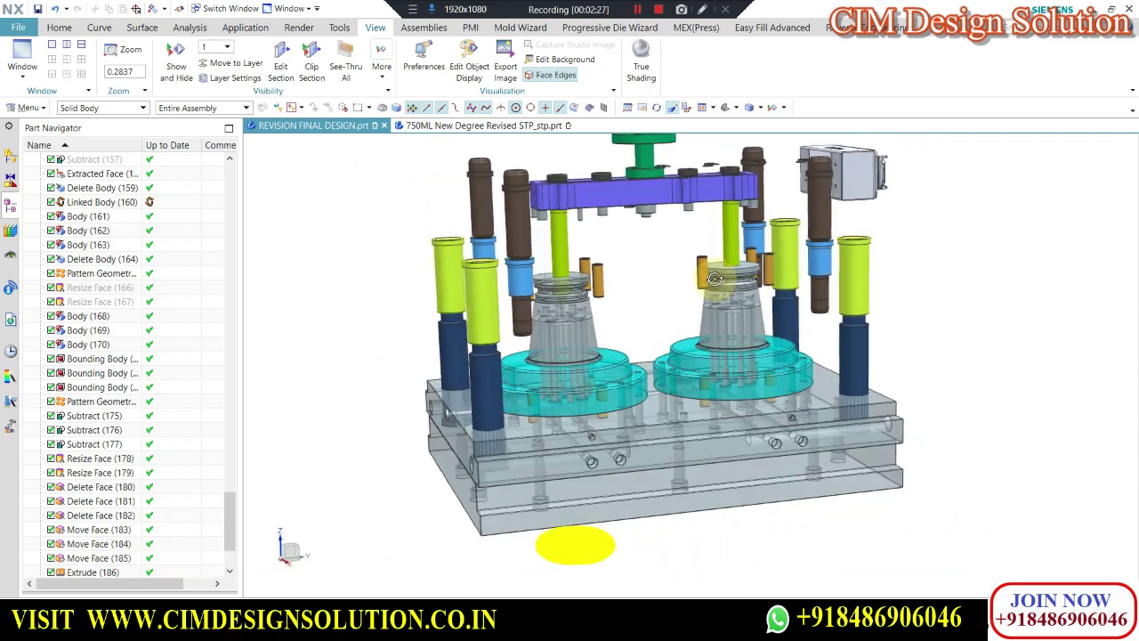
{"action": "middle_click_drag", "start_coordinate": [714, 279], "coordinate": [720, 296]}
{"action": "scroll", "coordinate": [651, 232], "scroll_direction": "up", "scroll_amount": 1}
{"action": "scroll", "coordinate": [624, 303], "scroll_direction": "down", "scroll_amount": 1}
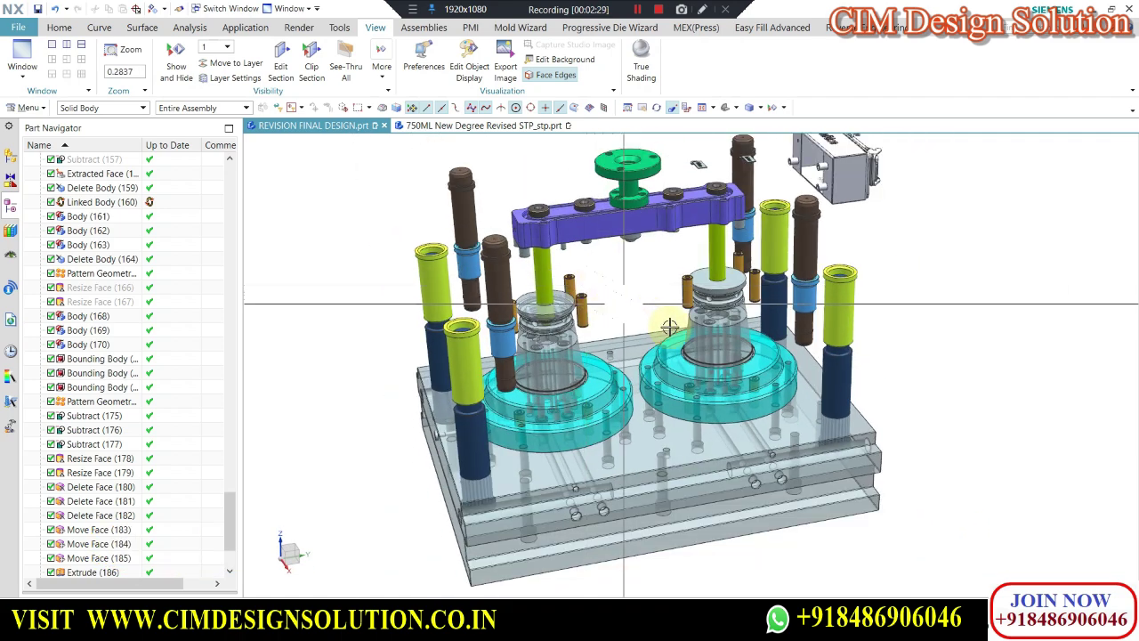
{"action": "left_click", "coordinate": [675, 327]}
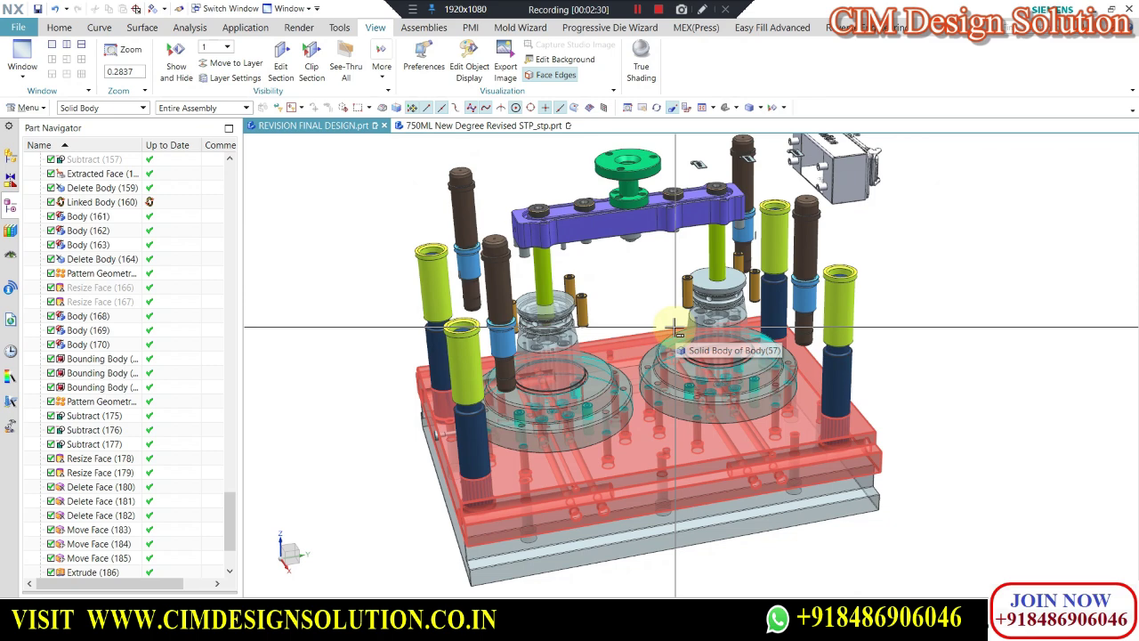